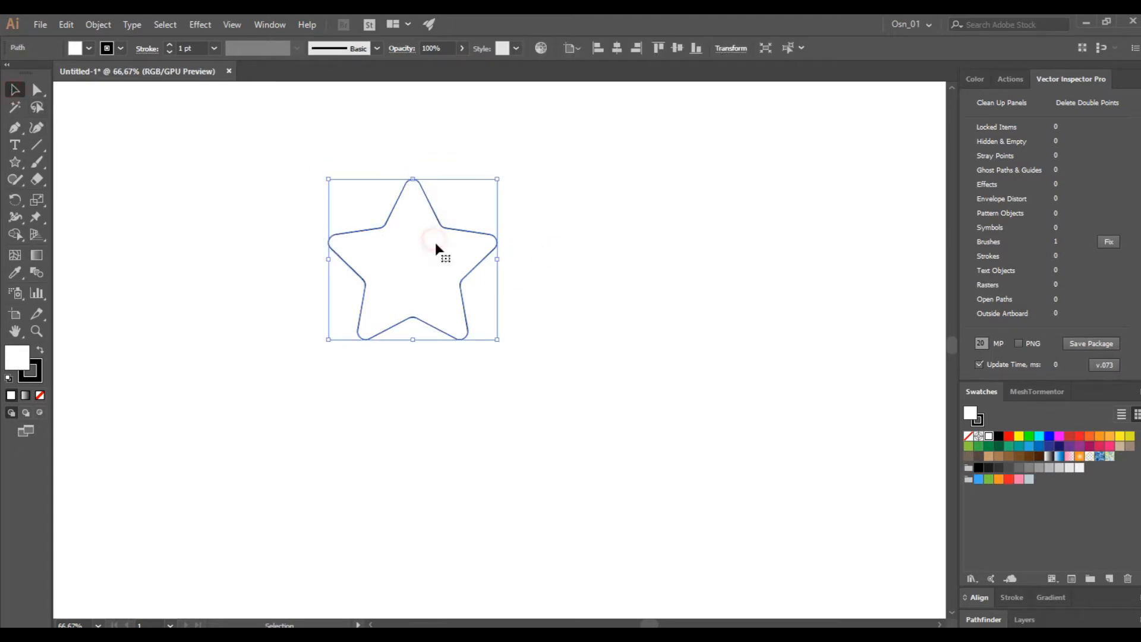
# Step: Scale down the rounded star with a smaller copy nested inside it, and group the two stars
pyautogui.hotkey('ctrl', 'c')
pyautogui.hotkey('ctrl', 'f')
pyautogui.moveTo(497, 179)
pyautogui.mouseDown()
pyautogui.moveTo(423, 308)
pyautogui.moveTo(422, 219)
pyautogui.mouseUp()
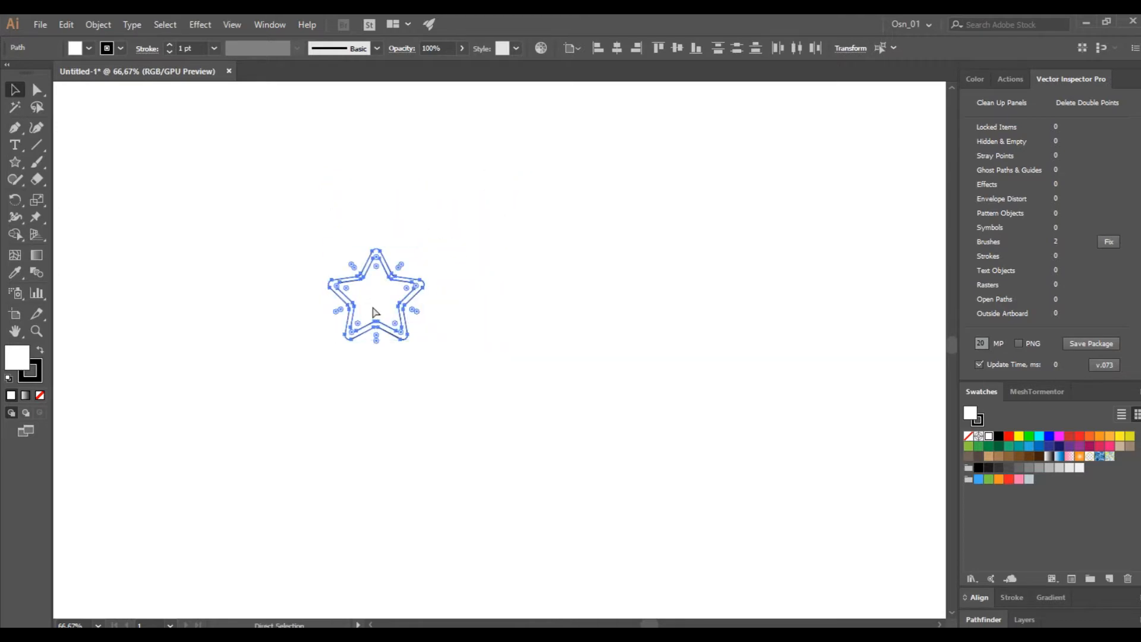
pyautogui.hotkey('ctrl', 'g')
pyautogui.hotkey('ctrl', 'g')
pyautogui.click(497, 282)
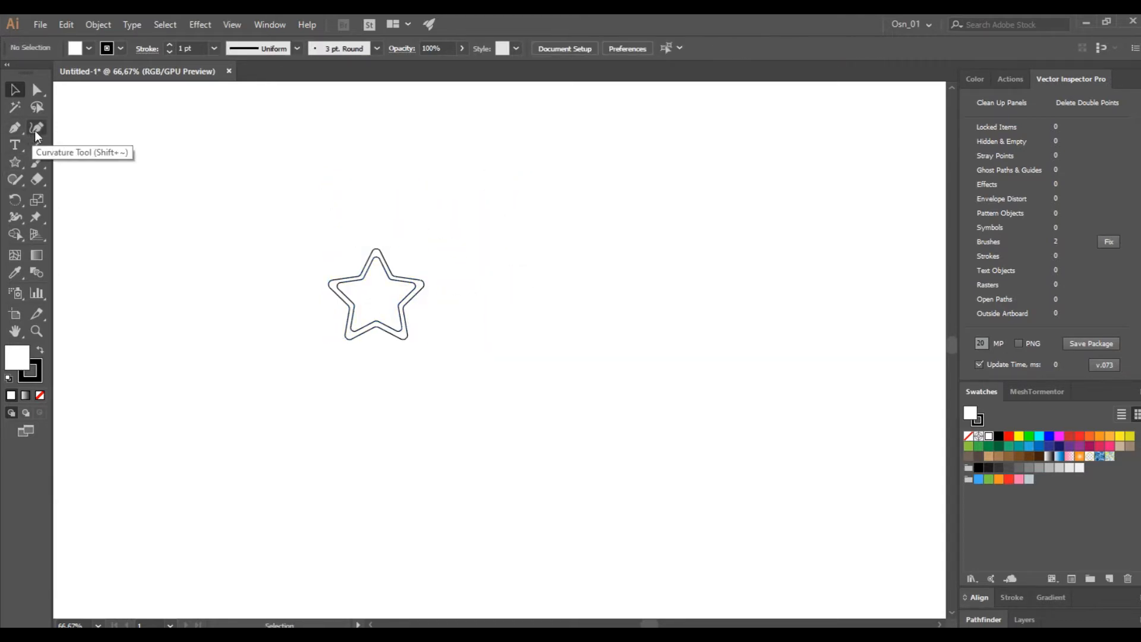
# Step: Draw a wide rectangle about 742 × 142 px below the star and place a copy of it further down
pyautogui.moveTo(15, 162); pyautogui.dragTo(65, 161)
pyautogui.moveTo(312, 391); pyautogui.dragTo(670, 460)
pyautogui.click(15, 90)
pyautogui.scroll(-3, 580, 388)
pyautogui.moveTo(569, 368); pyautogui.dragTo(571, 488)
pyautogui.click(498, 375)
pyautogui.scroll(1, 502, 359)
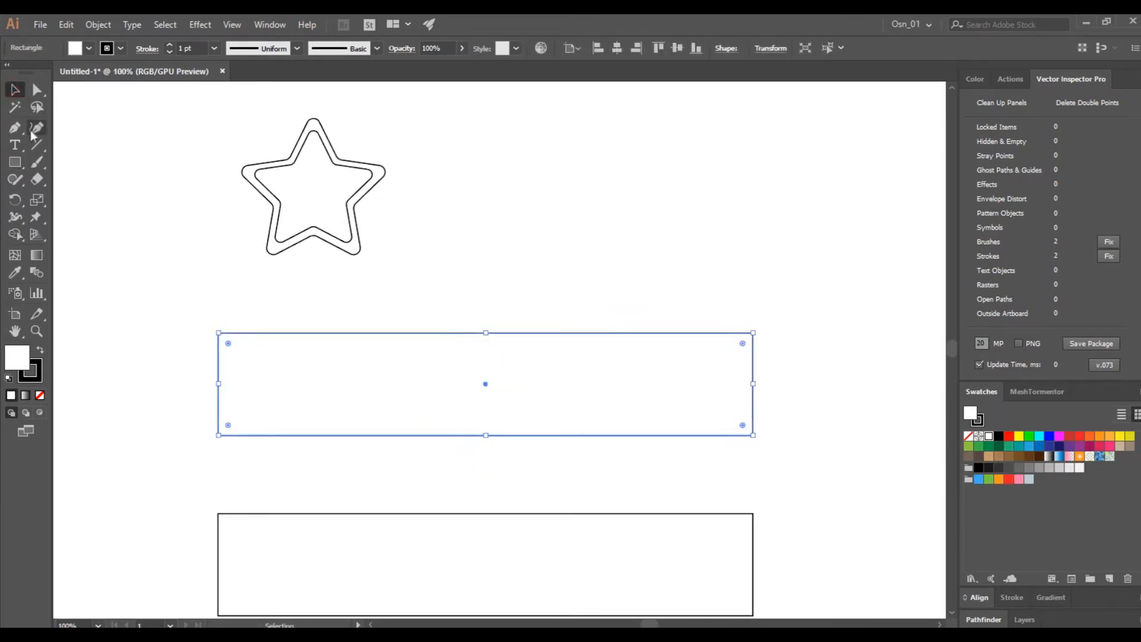
# Step: Add anchor points at the middle of the upper rectangle's long edges and raise them 60 px into a smooth arch
pyautogui.click(36, 129)
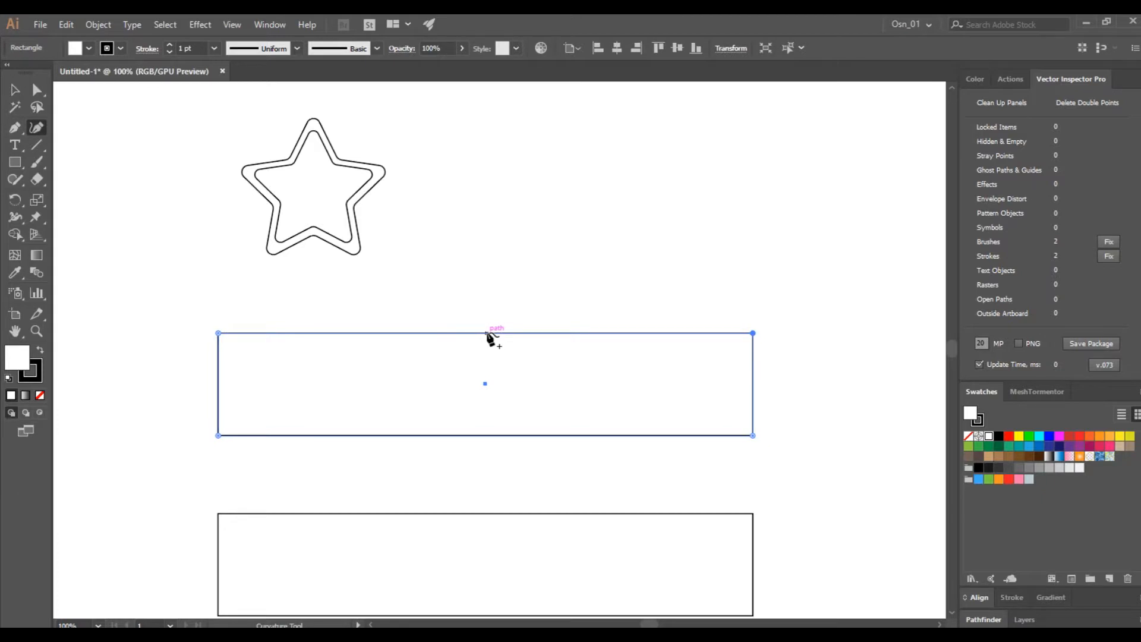
pyautogui.click(485, 334)
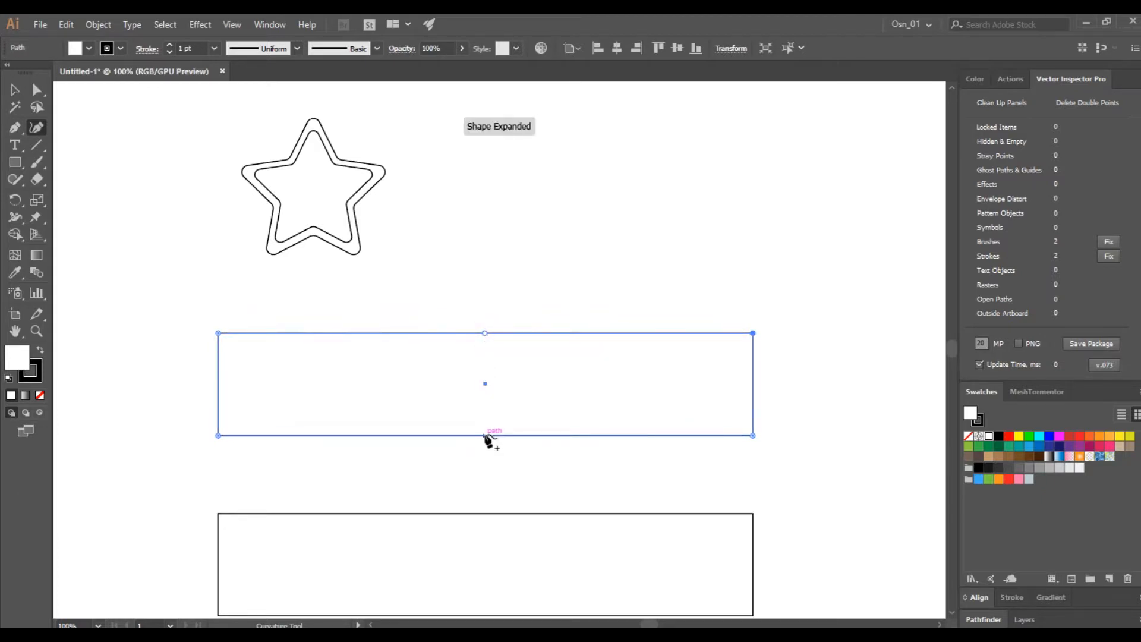
pyautogui.click(37, 91)
pyautogui.moveTo(477, 307); pyautogui.dragTo(503, 461)
pyautogui.hotkey('shift', 'Up')
pyautogui.hotkey('shift', 'Up')
pyautogui.hotkey('shift', 'Up')
pyautogui.hotkey('shift', 'Up')
pyautogui.hotkey('shift', 'Up')
pyautogui.hotkey('shift', 'Up')
pyautogui.hotkey('shift', 'Up')
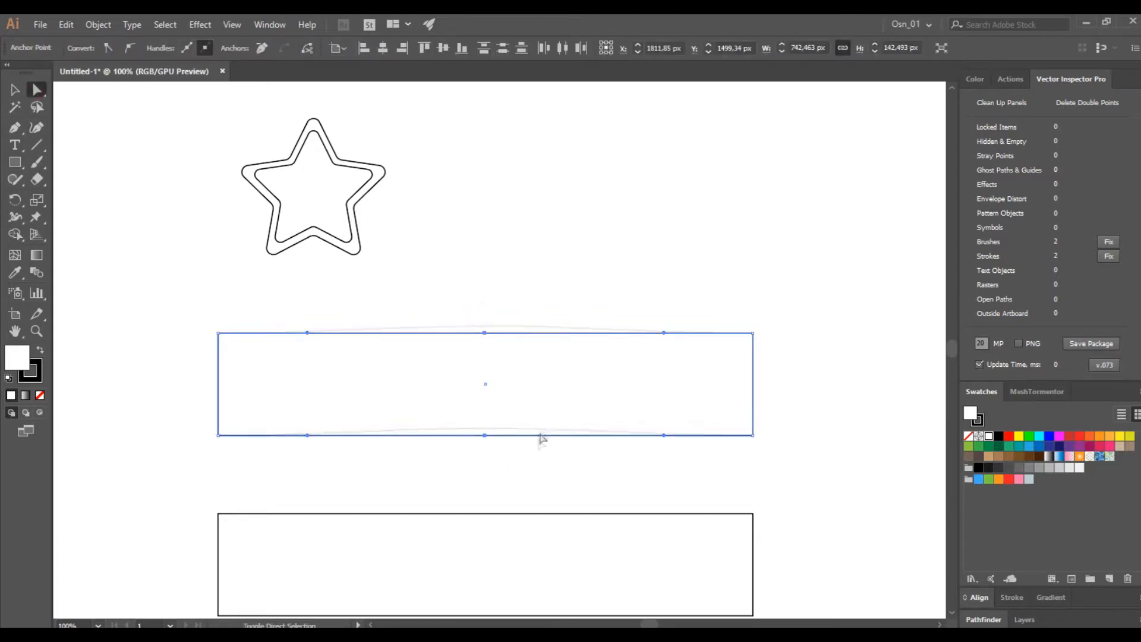
pyautogui.hotkey('shift', 'Up')
pyautogui.hotkey('shift', 'Up')
pyautogui.hotkey('shift', 'Up')
pyautogui.hotkey('shift', 'Up')
pyautogui.hotkey('shift', 'Up')
pyautogui.scroll(-1, 508, 390)
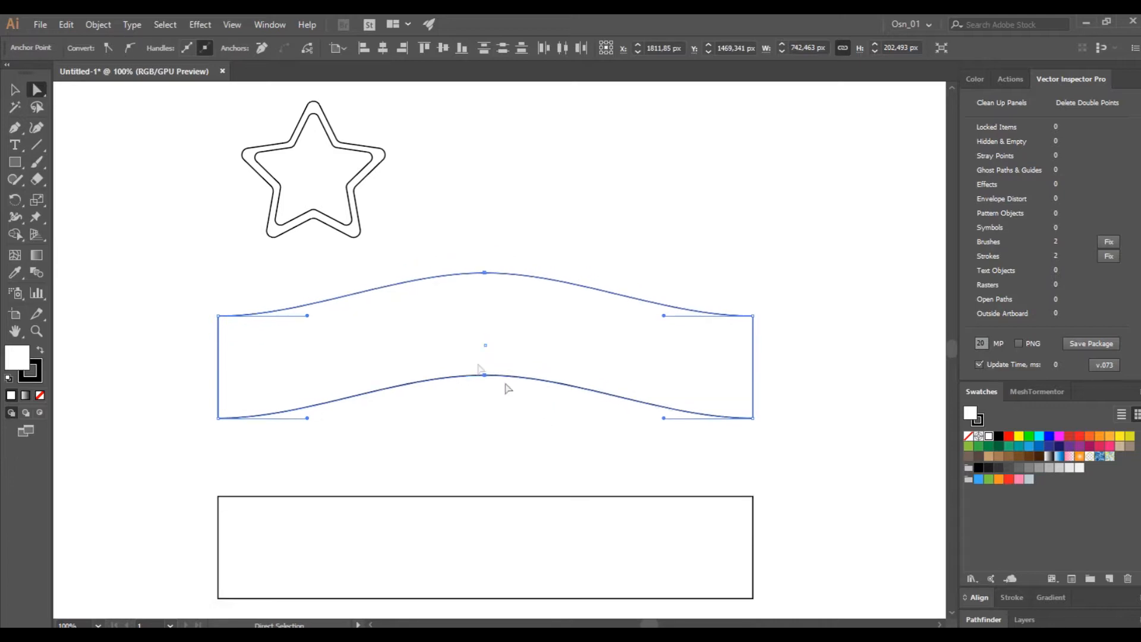
pyautogui.click(136, 170)
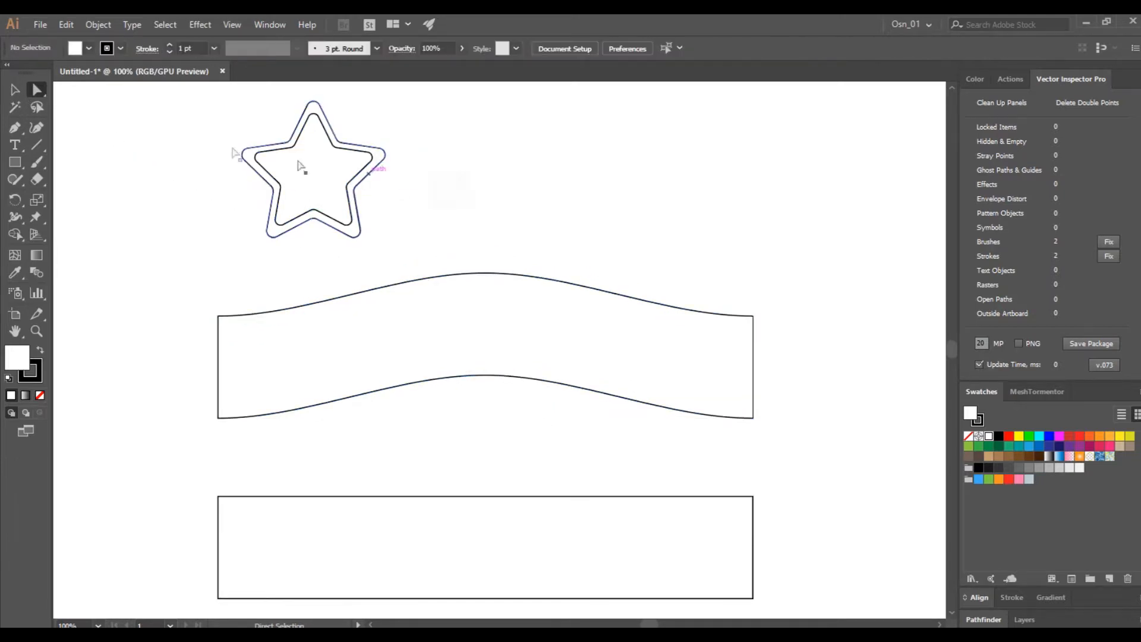
# Step: Move the star group to the middle of the arched banner and arrange it in front of the banner
pyautogui.moveTo(330, 191); pyautogui.dragTo(501, 312)
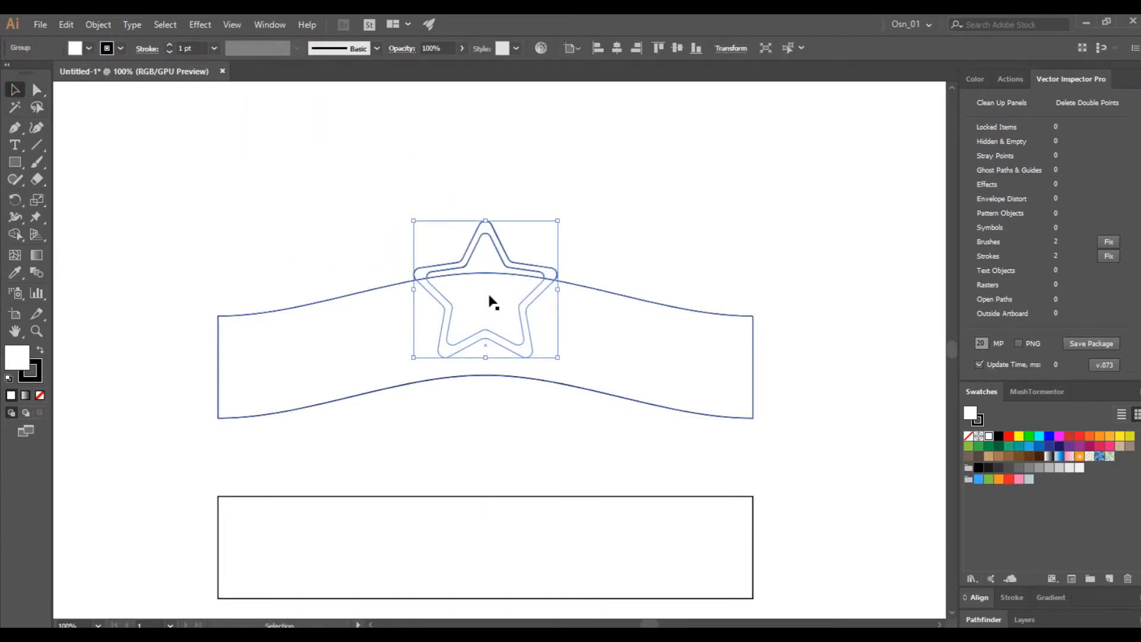
pyautogui.hotkey('ctrl', 'shift', '[')
pyautogui.click(358, 202)
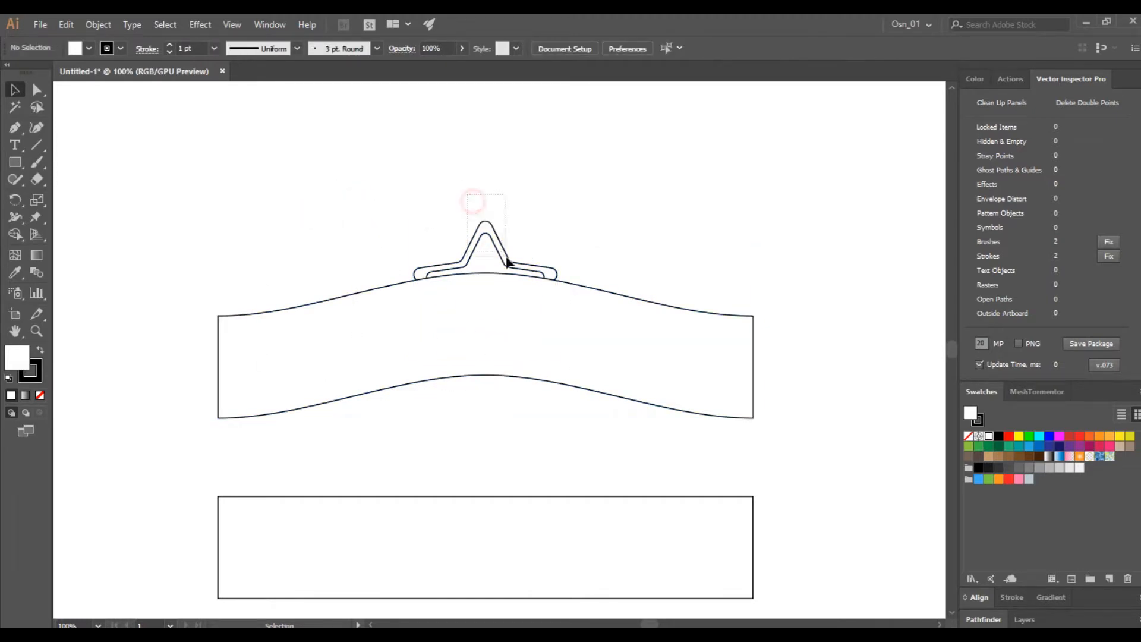
pyautogui.click(484, 232)
pyautogui.hotkey('ctrl', 'shift', ']')
pyautogui.click(645, 226)
# Step: Copy the star to both sides of the banner as two medium stars about 136 px wide and two smaller outer stars
pyautogui.click(501, 290)
pyautogui.moveTo(481, 293); pyautogui.dragTo(613, 294)
pyautogui.moveTo(688, 220); pyautogui.dragTo(643, 264)
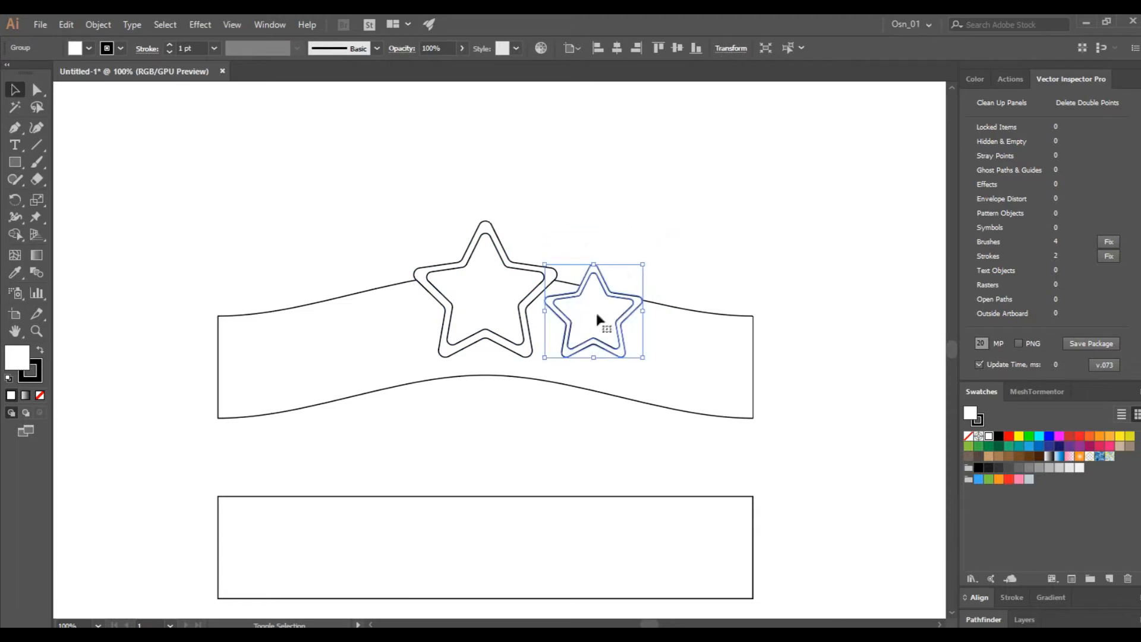
pyautogui.moveTo(596, 310); pyautogui.dragTo(270, 320)
pyautogui.moveTo(222, 264); pyautogui.dragTo(244, 284)
pyautogui.moveTo(288, 323); pyautogui.dragTo(681, 322)
pyautogui.click(673, 220)
# Step: Distribute the five stars evenly by their horizontal centers, leaving the banner out of the selection
pyautogui.moveTo(192, 226); pyautogui.dragTo(668, 376)
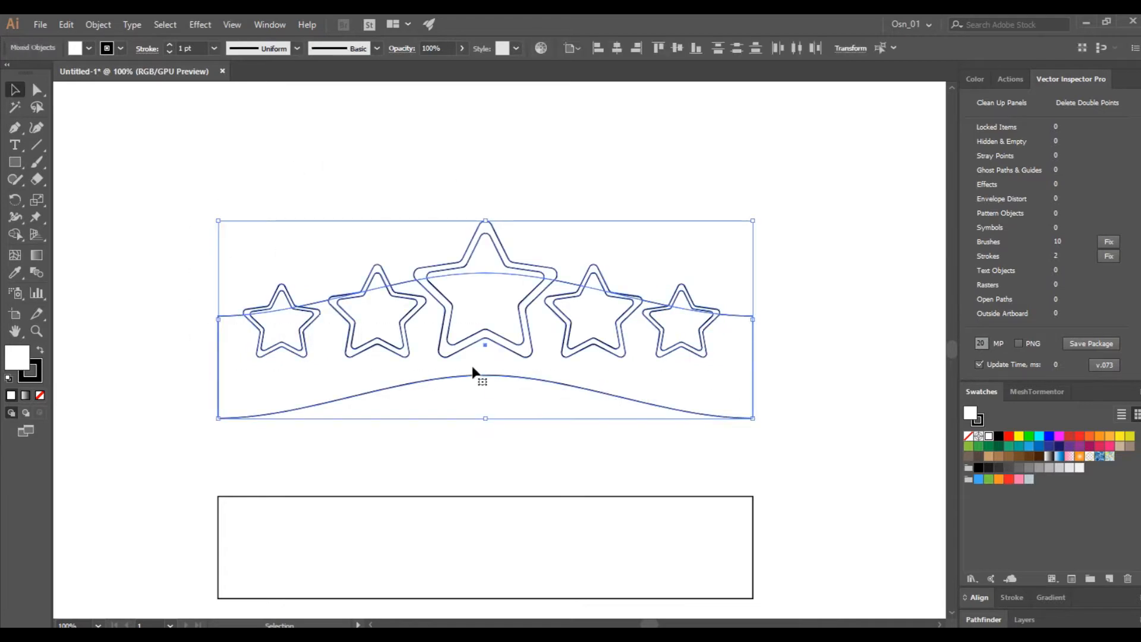
pyautogui.keyDown('shift'); pyautogui.click(474, 373); pyautogui.keyUp('shift')
pyautogui.click(974, 79)
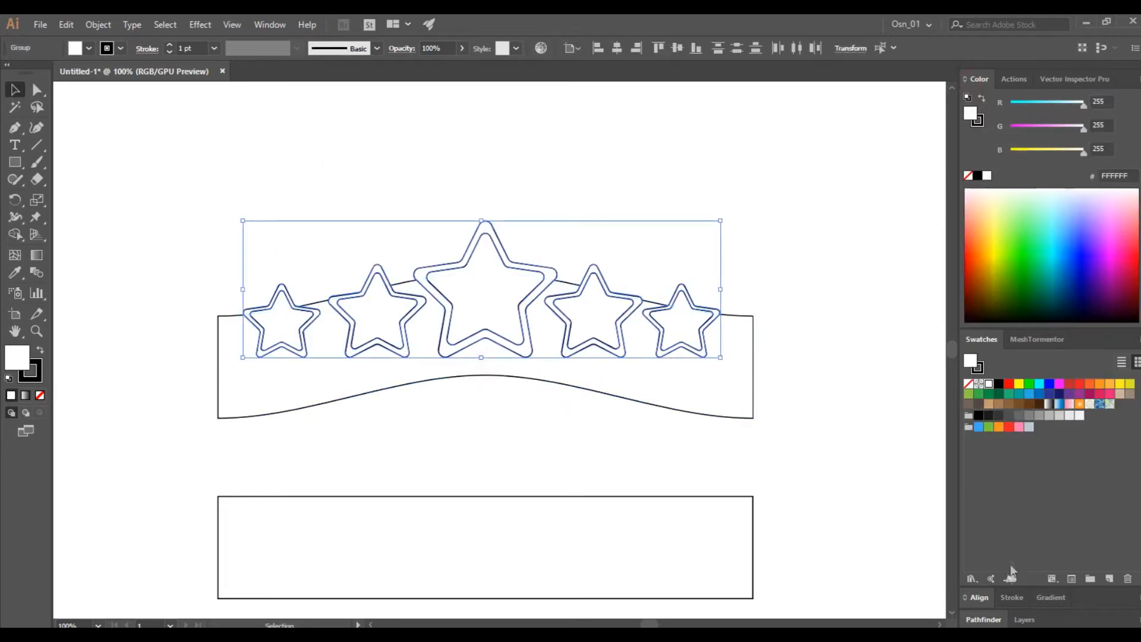
pyautogui.click(984, 618)
pyautogui.click(1132, 523)
pyautogui.click(1099, 538)
pyautogui.click(1111, 482)
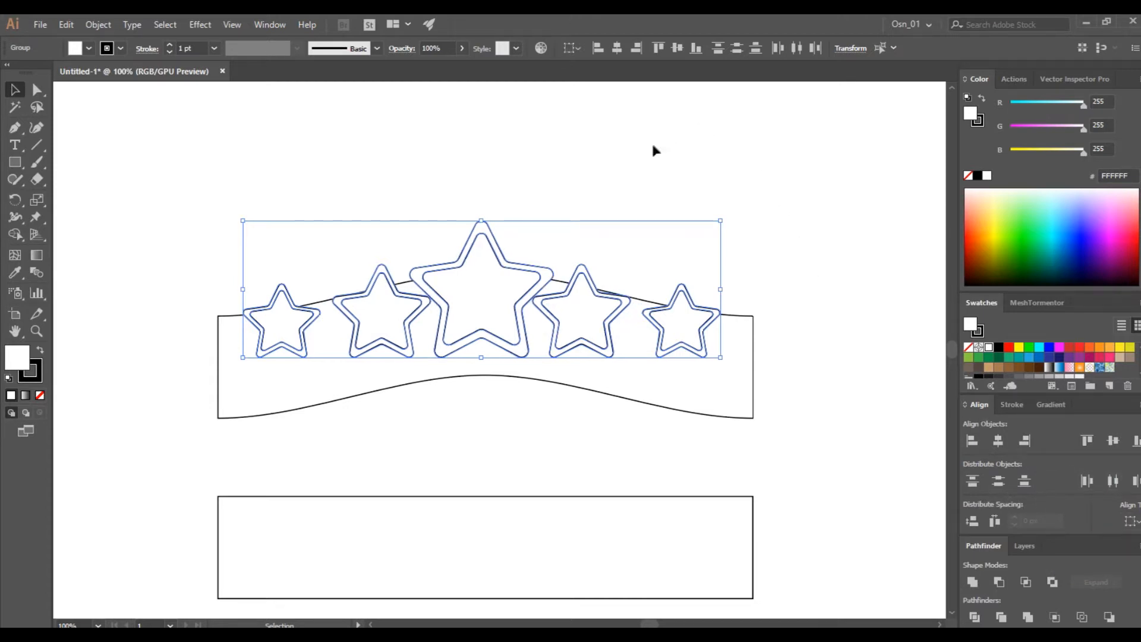
# Step: Nudge the two medium stars outward, away from the large middle star
pyautogui.click(594, 326)
pyautogui.hotkey('shift', 'Right')
pyautogui.click(378, 305)
pyautogui.hotkey('shift', 'Left')
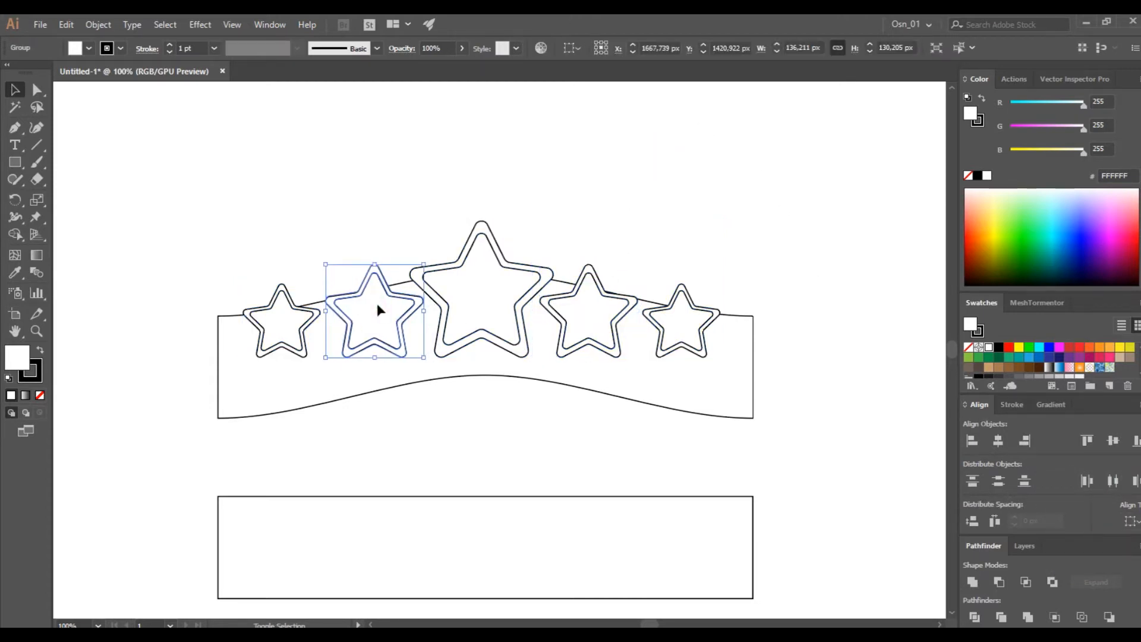
# Step: Nudge the large middle star up and the two small outer stars down
pyautogui.click(509, 275)
pyautogui.hotkey('shift', 'Up')
pyautogui.click(293, 324)
pyautogui.keyDown('shift'); pyautogui.click(668, 330); pyautogui.keyUp('shift')
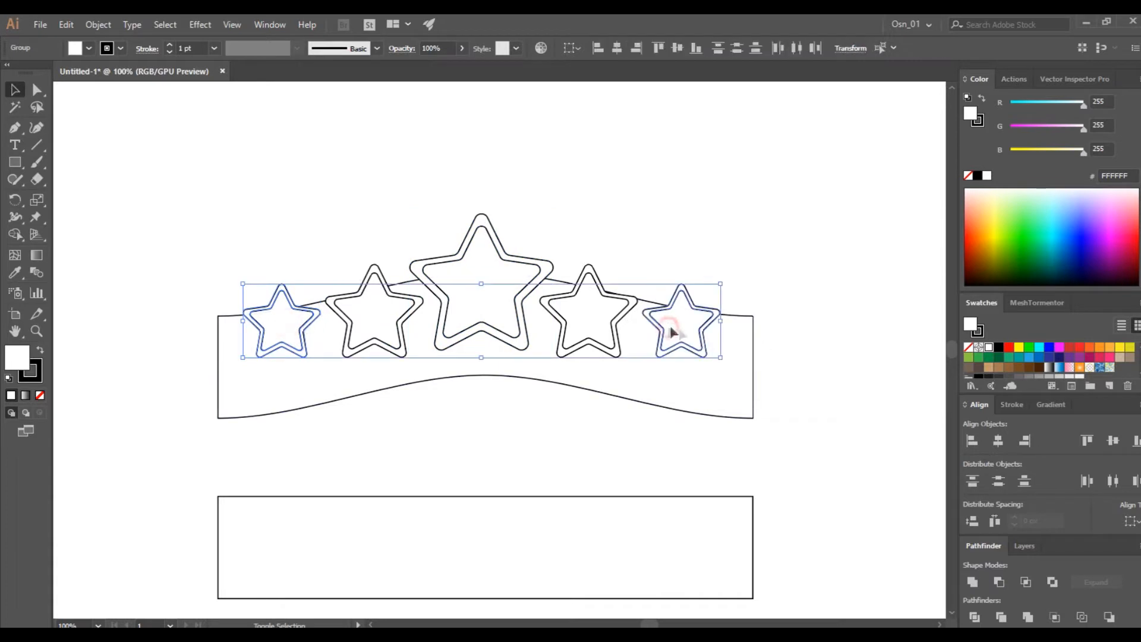
pyautogui.hotkey('shift', 'Down')
# Step: Reduce the arched banner's height and reposition it vertically behind the row of stars
pyautogui.click(535, 378)
pyautogui.hotkey('shift', 'Up')
pyautogui.hotkey('shift', 'Up')
pyautogui.hotkey('shift', 'Up')
pyautogui.hotkey('shift', 'Up')
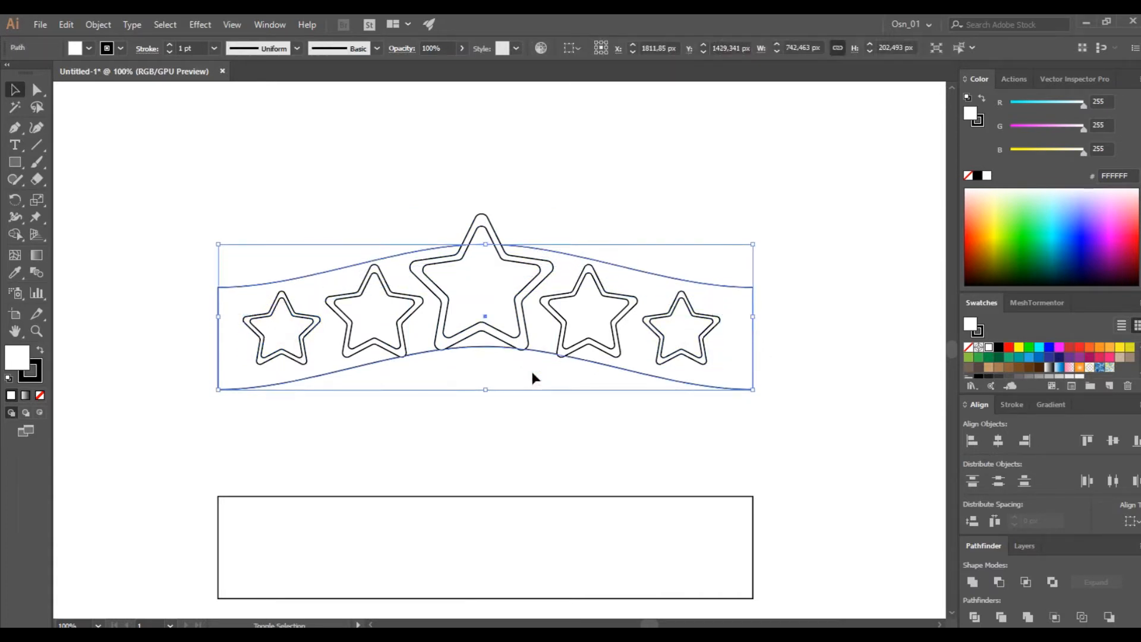
pyautogui.moveTo(486, 389); pyautogui.dragTo(481, 371)
pyautogui.hotkey('shift', 'Down')
pyautogui.hotkey('shift', 'Down')
pyautogui.hotkey('shift', 'Down')
pyautogui.click(515, 461)
# Step: Resize the spare rectangle to about 138 × 125 px and place it beside the banner's left end, matching its height
pyautogui.click(444, 552)
pyautogui.moveTo(753, 547); pyautogui.dragTo(318, 547)
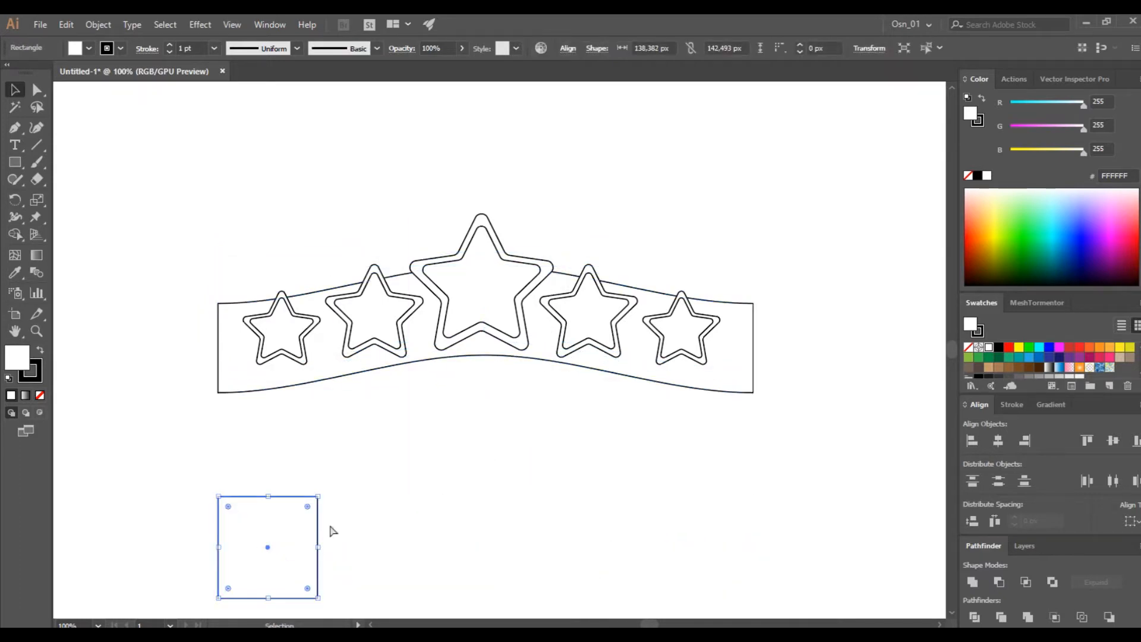
pyautogui.hscroll(-3, 331, 530)
pyautogui.moveTo(338, 497); pyautogui.dragTo(338, 524)
pyautogui.moveTo(367, 559); pyautogui.dragTo(298, 371)
pyautogui.scroll(4, 271, 299)
pyautogui.scroll(-7, 256, 373)
pyautogui.moveTo(113, 373); pyautogui.dragTo(123, 423)
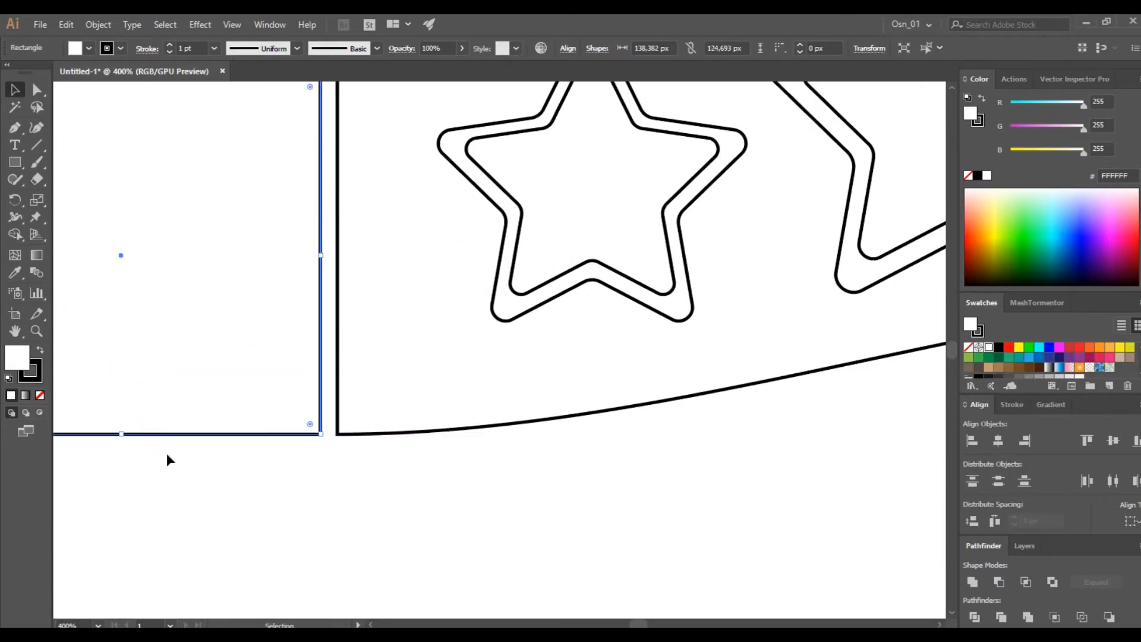
# Step: Draw a triangle about 86 × 226 px with the Pen tool over the small rectangle's left edge
pyautogui.scroll(-4, 168, 459)
pyautogui.click(15, 127)
pyautogui.click(217, 337)
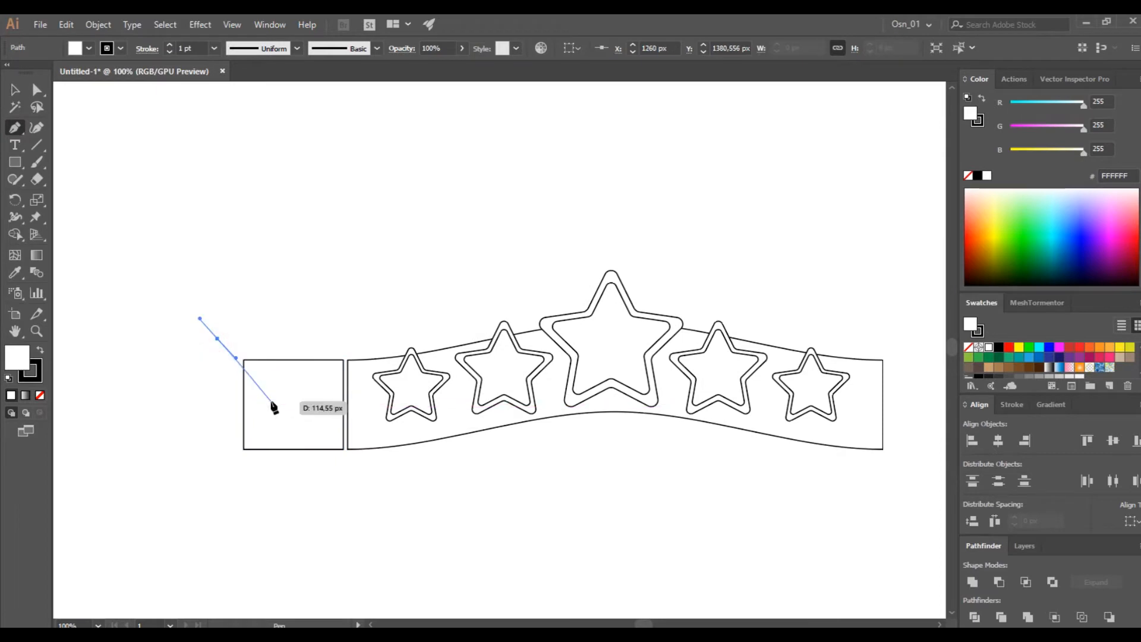
pyautogui.click(271, 401)
pyautogui.click(208, 500)
pyautogui.click(19, 92)
# Step: Reposition the triangle so its tip points into the small rectangle and its sides cross the rectangle's left corners
pyautogui.moveTo(194, 305); pyautogui.dragTo(298, 435)
pyautogui.click(219, 286)
pyautogui.click(230, 392)
pyautogui.scroll(4, 229, 394)
pyautogui.moveTo(245, 404); pyautogui.dragTo(266, 392)
pyautogui.scroll(-4, 252, 408)
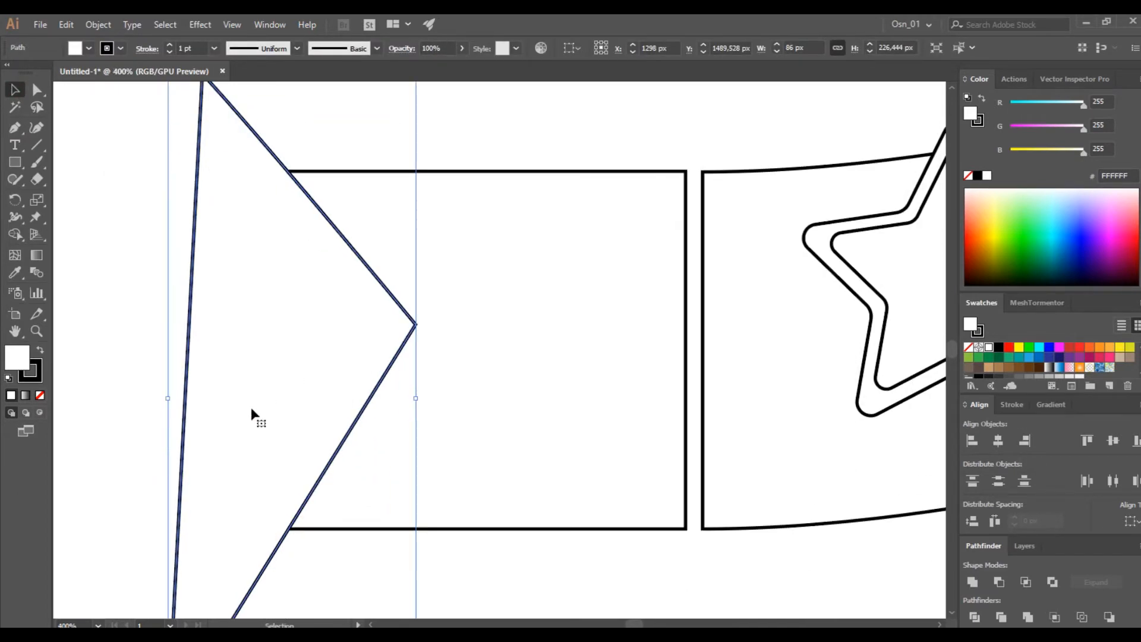
pyautogui.scroll(-2, 251, 409)
# Step: Cut the triangle out of the small rectangle with the Shape Builder tool to form a notched ribbon tail
pyautogui.moveTo(152, 335); pyautogui.dragTo(291, 372)
pyautogui.click(17, 237)
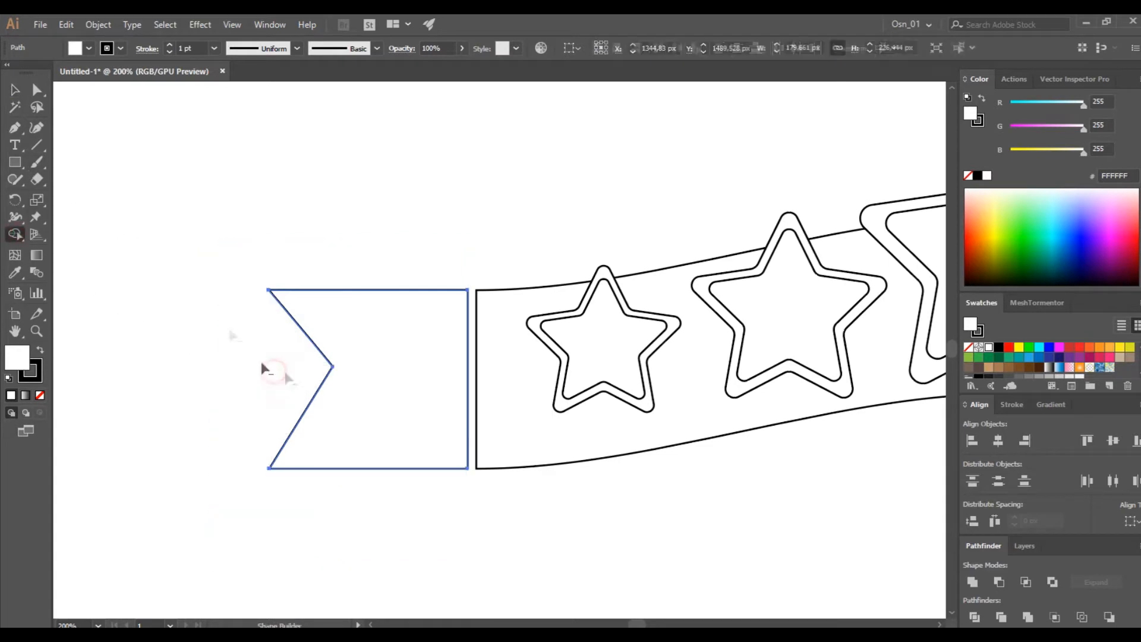
pyautogui.click(15, 90)
pyautogui.click(208, 140)
# Step: Lower the two outer corner points of the ribbon tail by 10 px to slant it
pyautogui.scroll(-3, 364, 348)
pyautogui.hscroll(-1, 378, 389)
pyautogui.hscroll(3, 378, 389)
pyautogui.scroll(3, 347, 361)
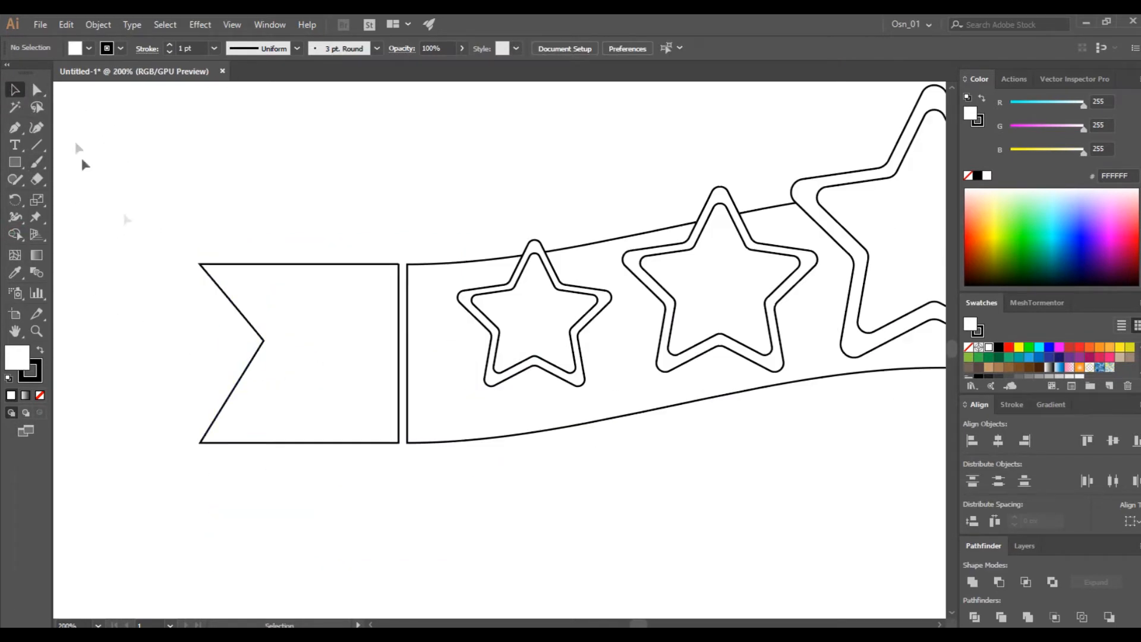
pyautogui.press('a')
pyautogui.hscroll(-3, 193, 290)
pyautogui.moveTo(206, 224); pyautogui.dragTo(273, 528)
pyautogui.hotkey('shift', 'Down')
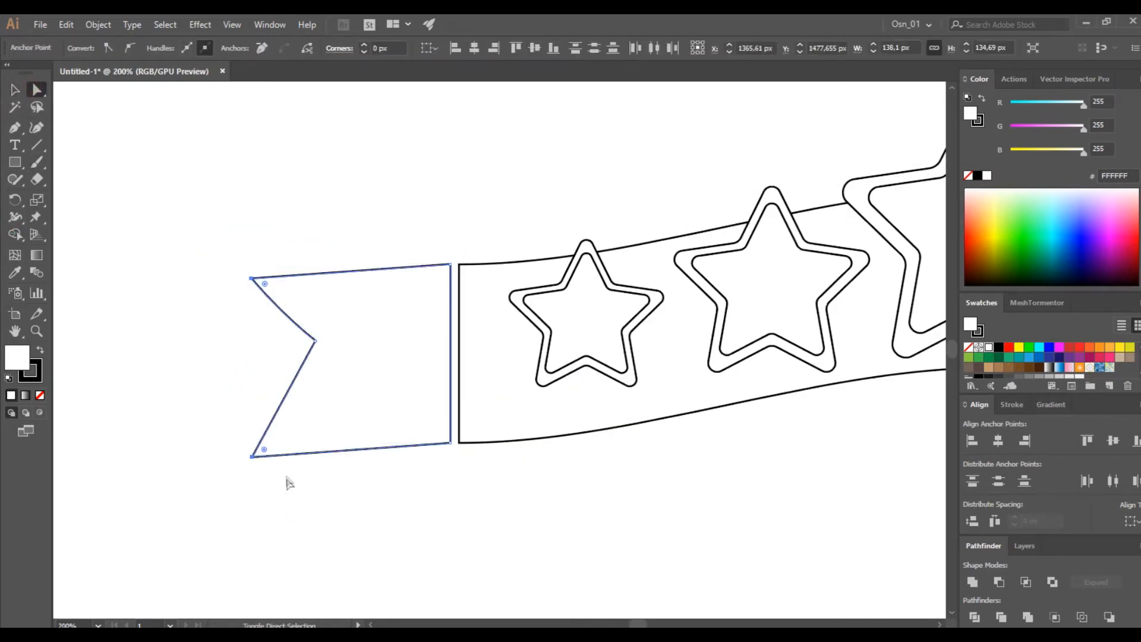
pyautogui.click(227, 162)
# Step: Move the ribbon tail so it overlaps the banner's lower left end and send it to the back
pyautogui.moveTo(410, 331); pyautogui.dragTo(451, 357)
pyautogui.hotkey('ctrl', 'shift', '[')
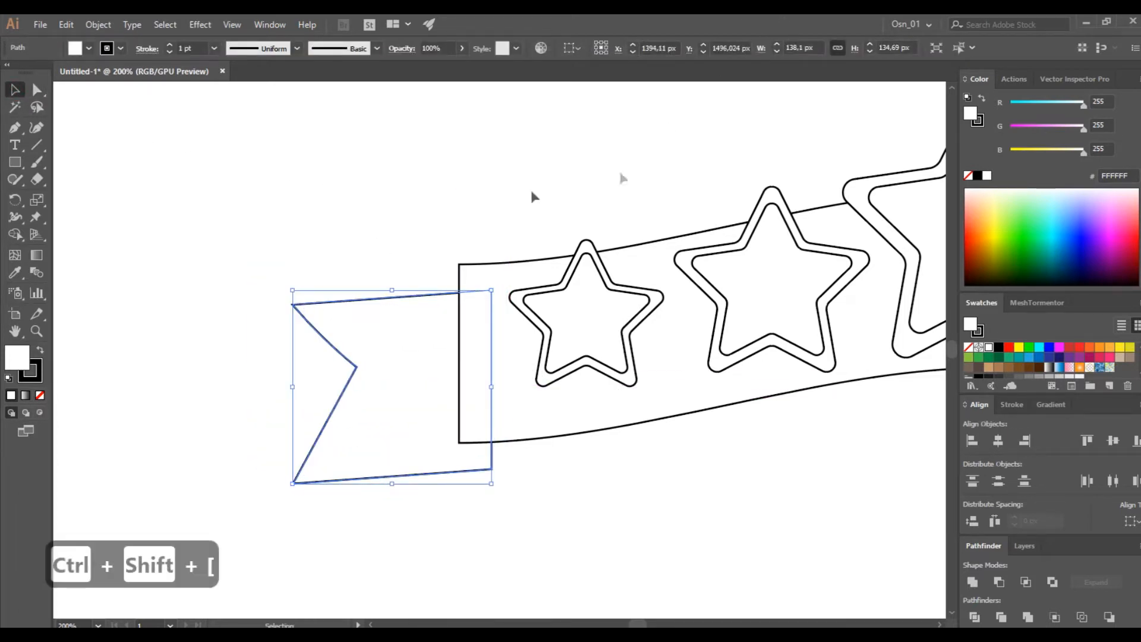
pyautogui.click(382, 214)
# Step: Draw a curved fold about 23 × 39 px with the Pen tool between the banner's lower left corner and the tail
pyautogui.scroll(3, 459, 446)
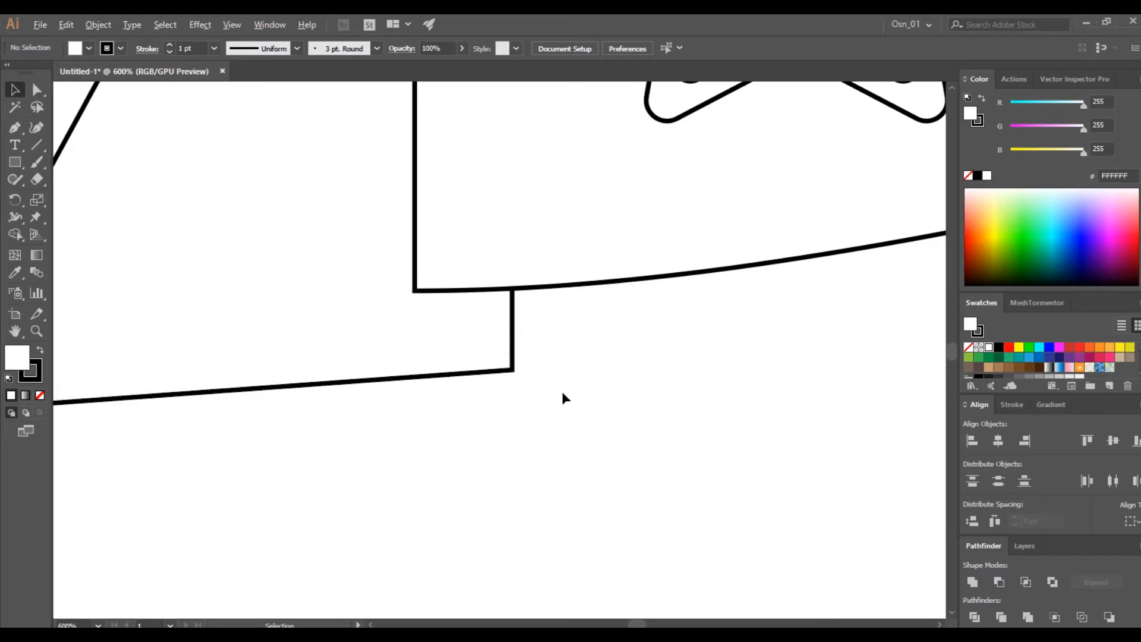
pyautogui.scroll(-2, 560, 394)
pyautogui.scroll(1, 560, 384)
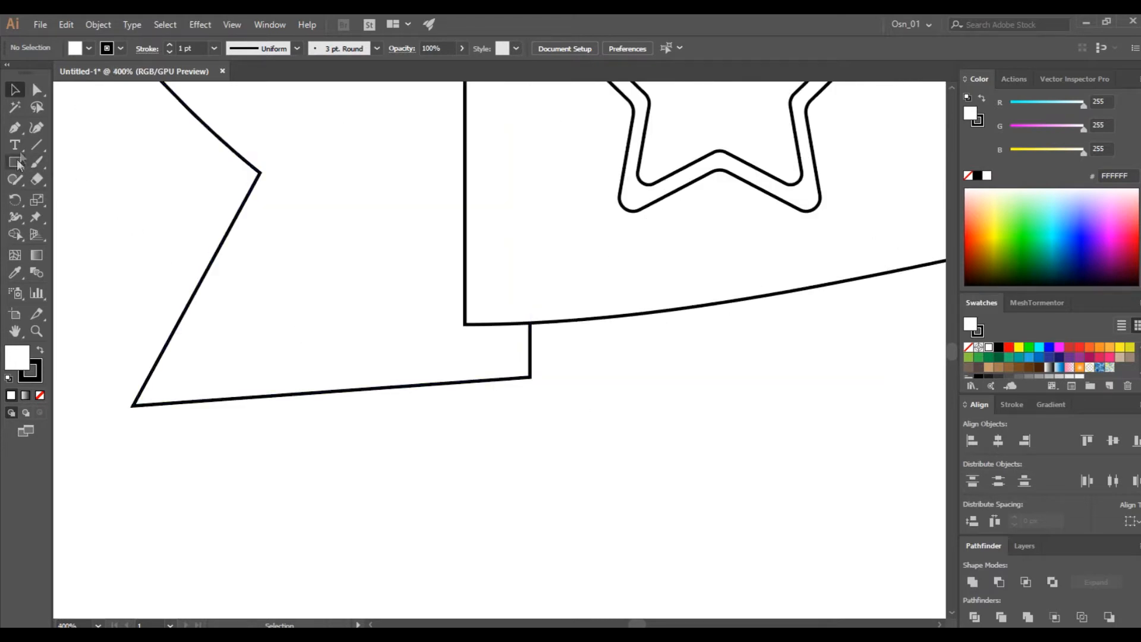
pyautogui.click(464, 267)
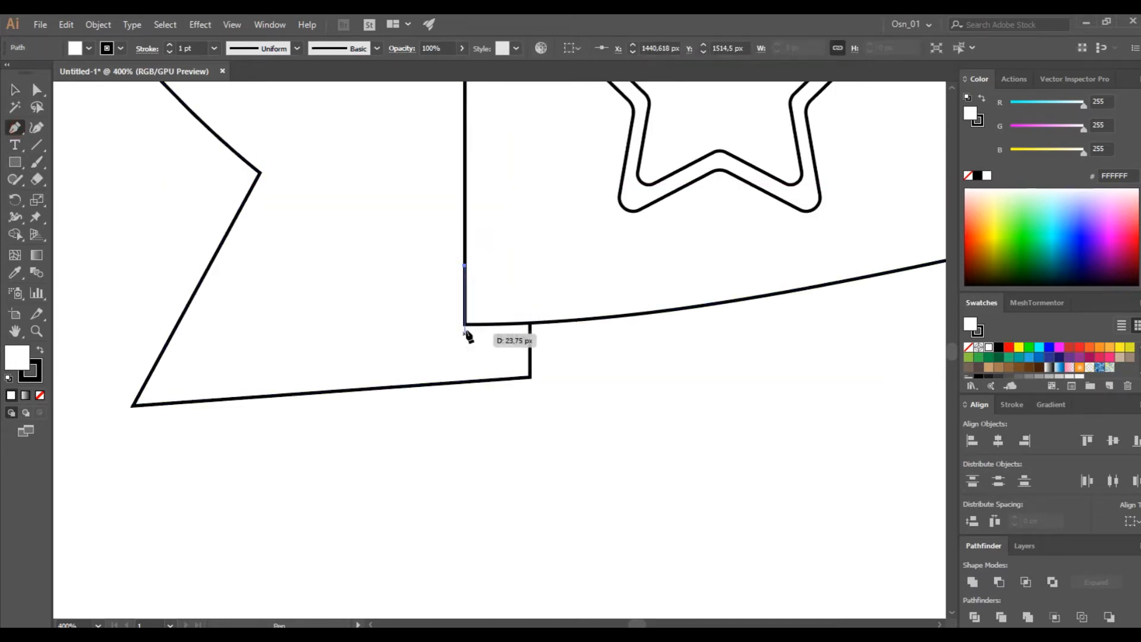
pyautogui.click(465, 324)
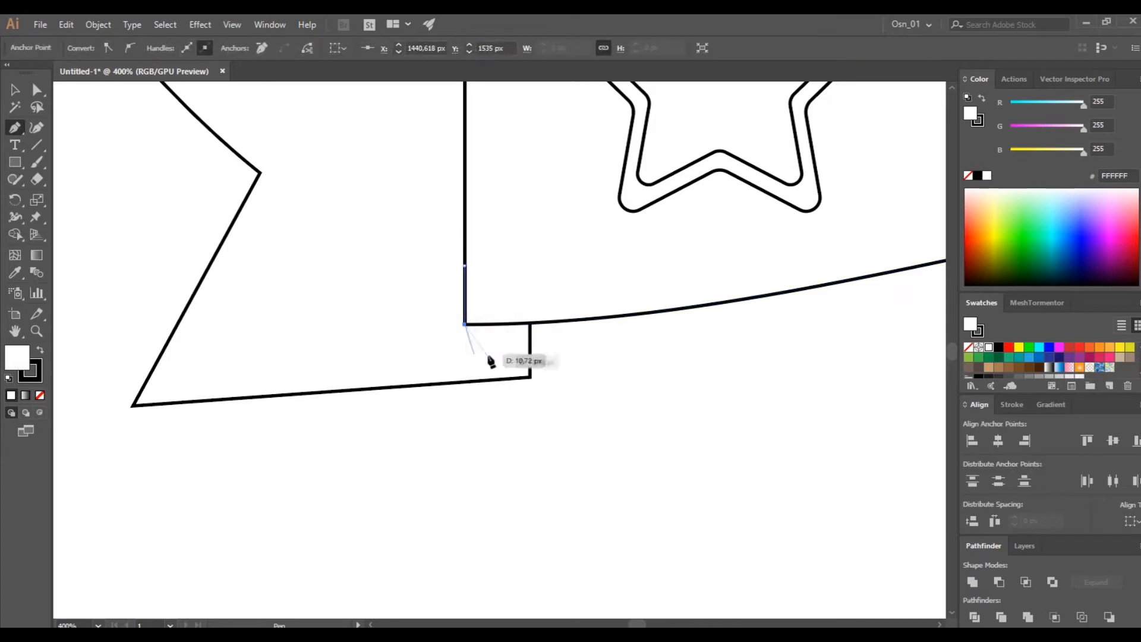
pyautogui.moveTo(518, 357); pyautogui.dragTo(529, 354)
pyautogui.click(530, 378)
pyautogui.keyDown('ctrl'); pyautogui.click(563, 389); pyautogui.keyUp('ctrl')
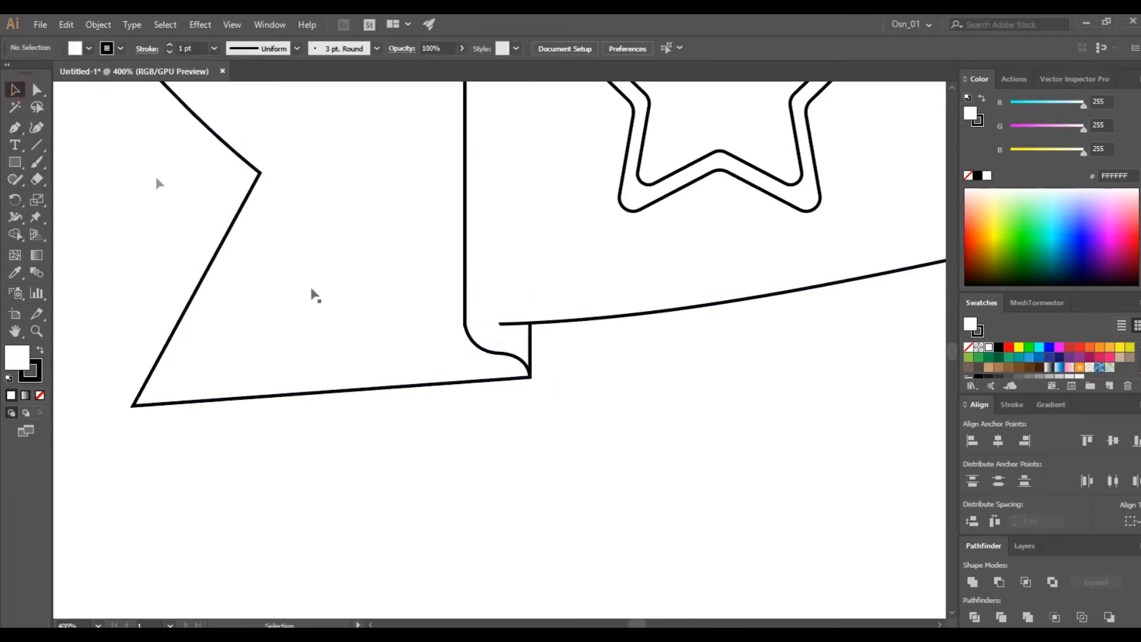
# Step: Arrange the fold shape behind the banner but in front of the ribbon tail
pyautogui.click(499, 355)
pyautogui.hotkey('ctrl', 'shift', '[')
pyautogui.hotkey('ctrl', ']')
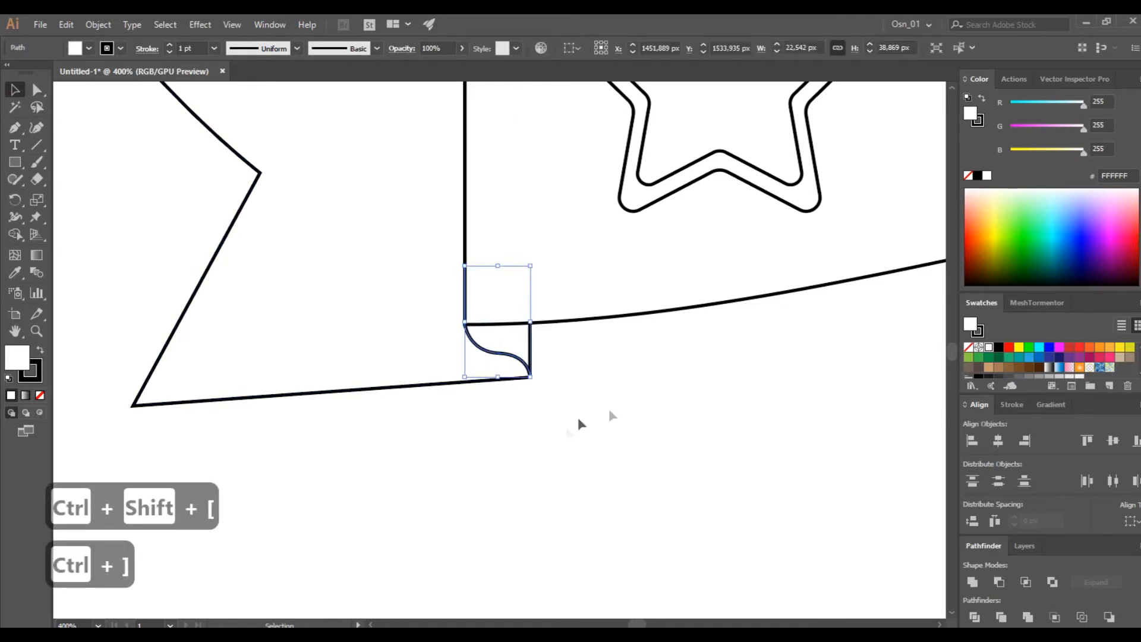
pyautogui.click(577, 417)
# Step: Create a reflected copy of the left ribbon tail and fold, and place it at the banner's right end
pyautogui.scroll(-2, 577, 417)
pyautogui.scroll(-2, 578, 417)
pyautogui.hscroll(8, 577, 417)
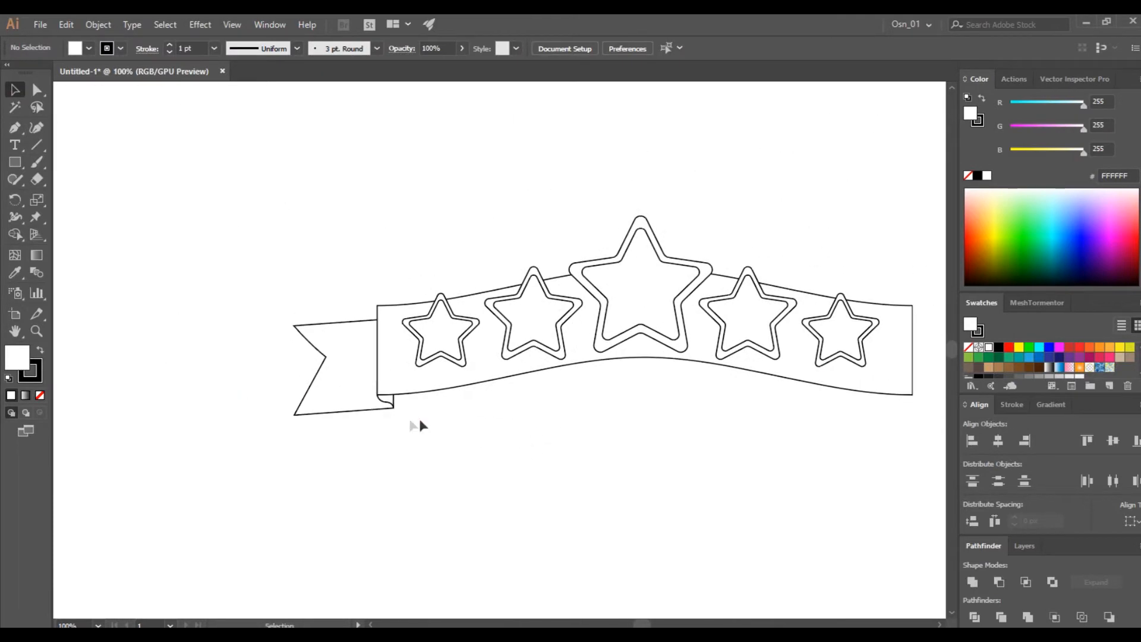
pyautogui.click(372, 406)
pyautogui.rightClick(341, 384)
pyautogui.moveTo(463, 293)
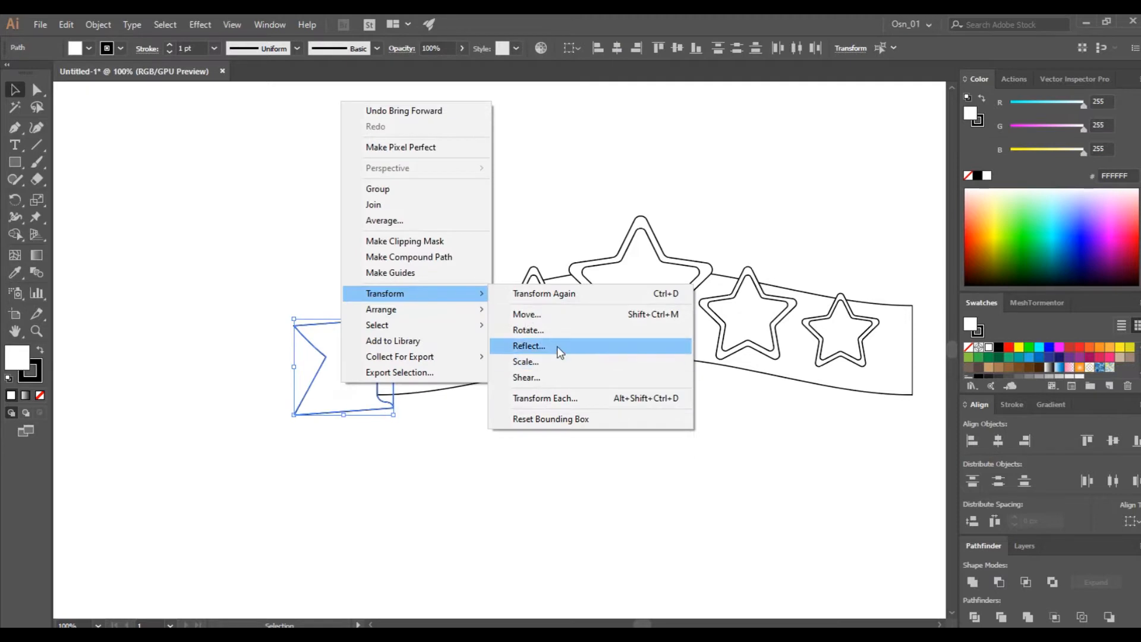
pyautogui.click(557, 346)
pyautogui.click(490, 417)
pyautogui.moveTo(310, 347); pyautogui.dragTo(910, 351)
pyautogui.hscroll(5, 768, 444)
pyautogui.click(718, 485)
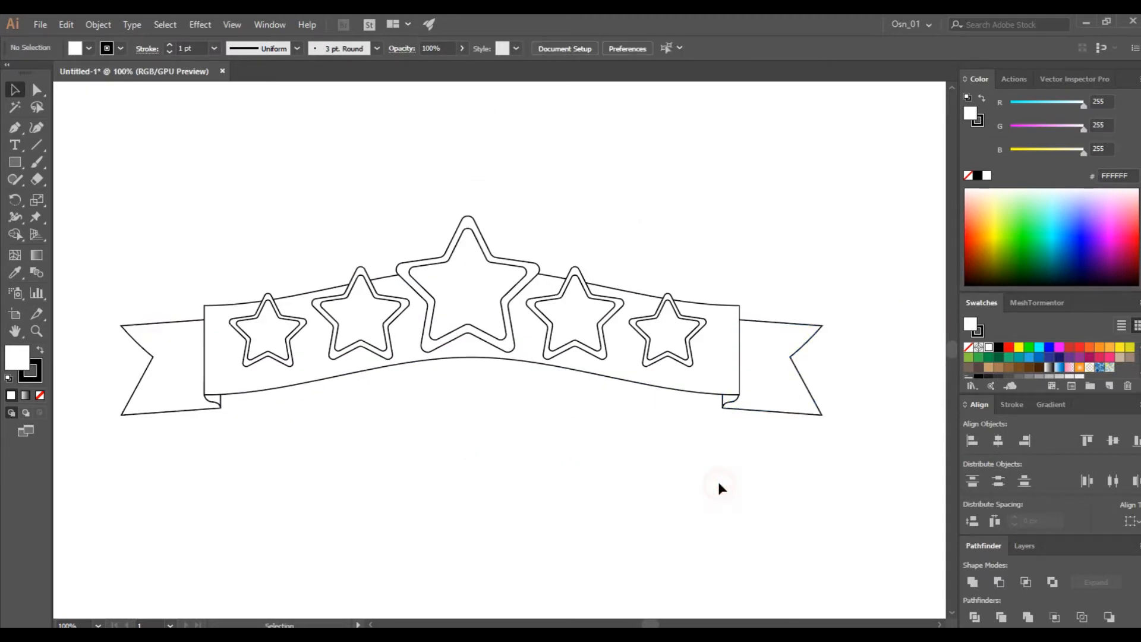
pyautogui.scroll(3, 772, 460)
pyautogui.scroll(-6, 772, 460)
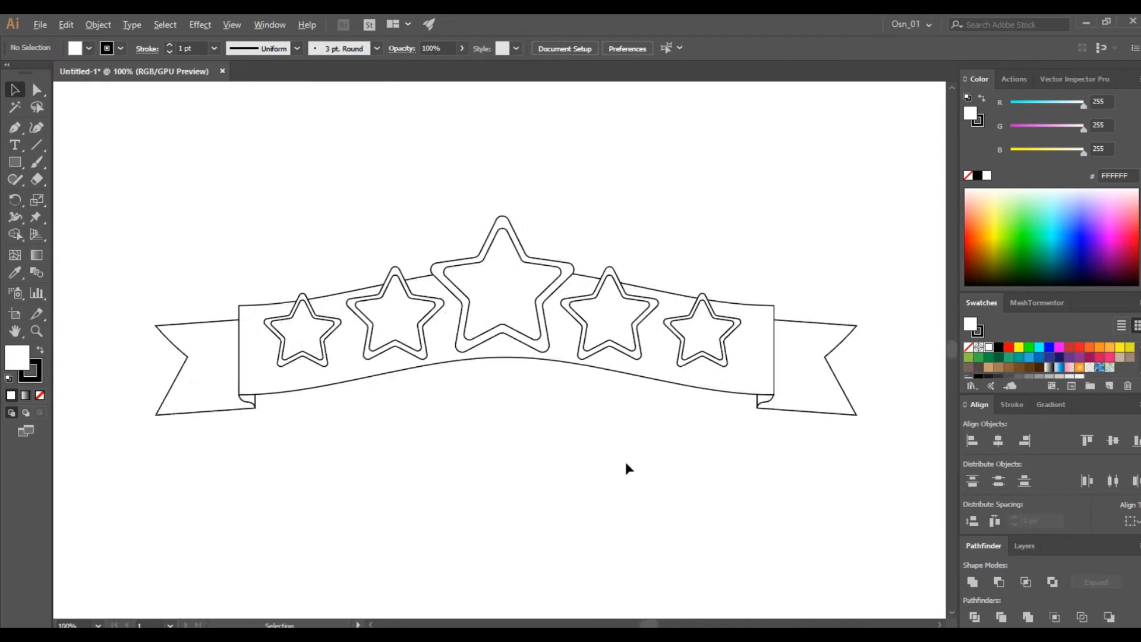
# Step: Draw a circle about 318 px in diameter centred over the large star and set its stroke to 10 pt
pyautogui.hscroll(1, 562, 474)
pyautogui.moveTo(15, 170); pyautogui.dragTo(71, 197)
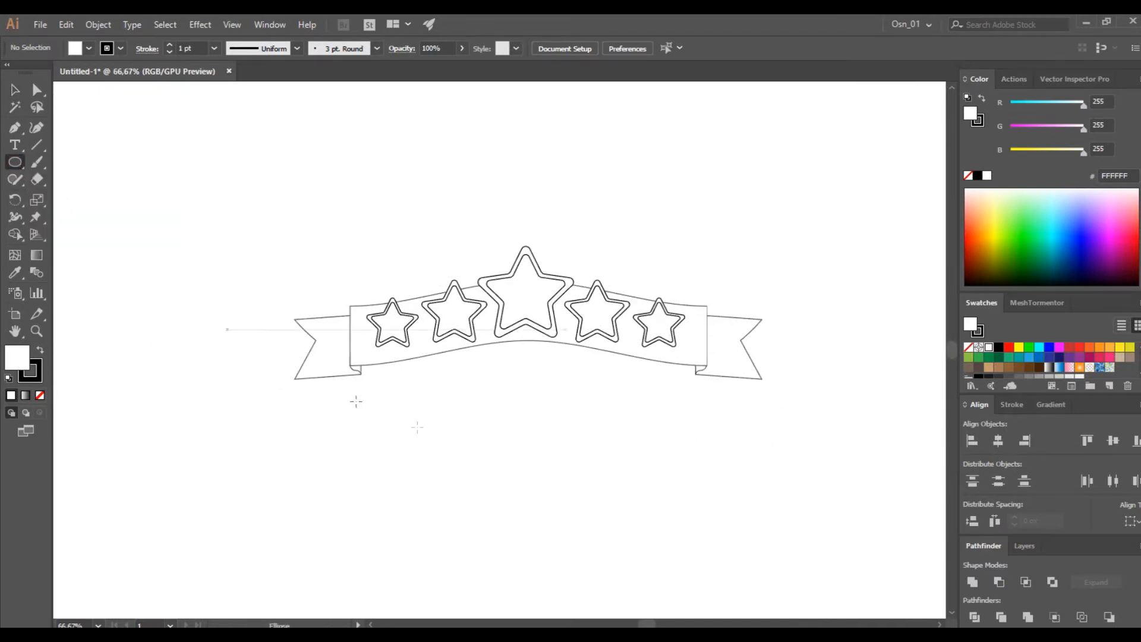
pyautogui.moveTo(526, 384)
pyautogui.mouseDown()
pyautogui.moveTo(603, 307)
pyautogui.moveTo(543, 354)
pyautogui.moveTo(543, 318)
pyautogui.mouseUp()
pyautogui.click(189, 48)
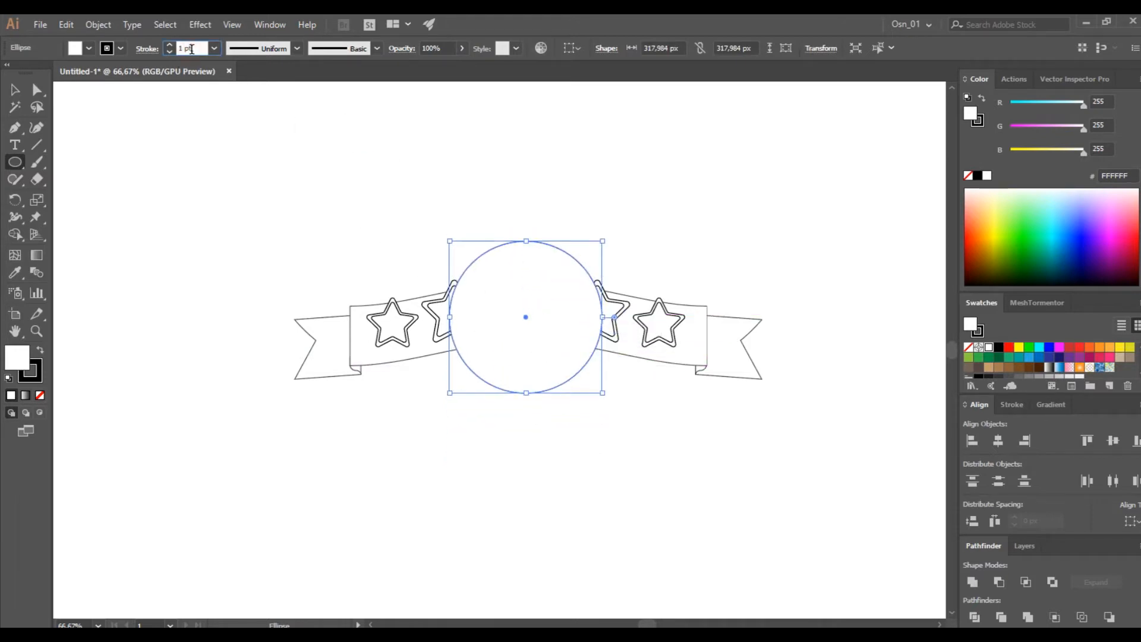
pyautogui.write('12')
pyautogui.press('Return')
pyautogui.write('10')
pyautogui.press('Return')
# Step: Send the circle behind the banner and stars, and shift it slightly upward
pyautogui.click(14, 91)
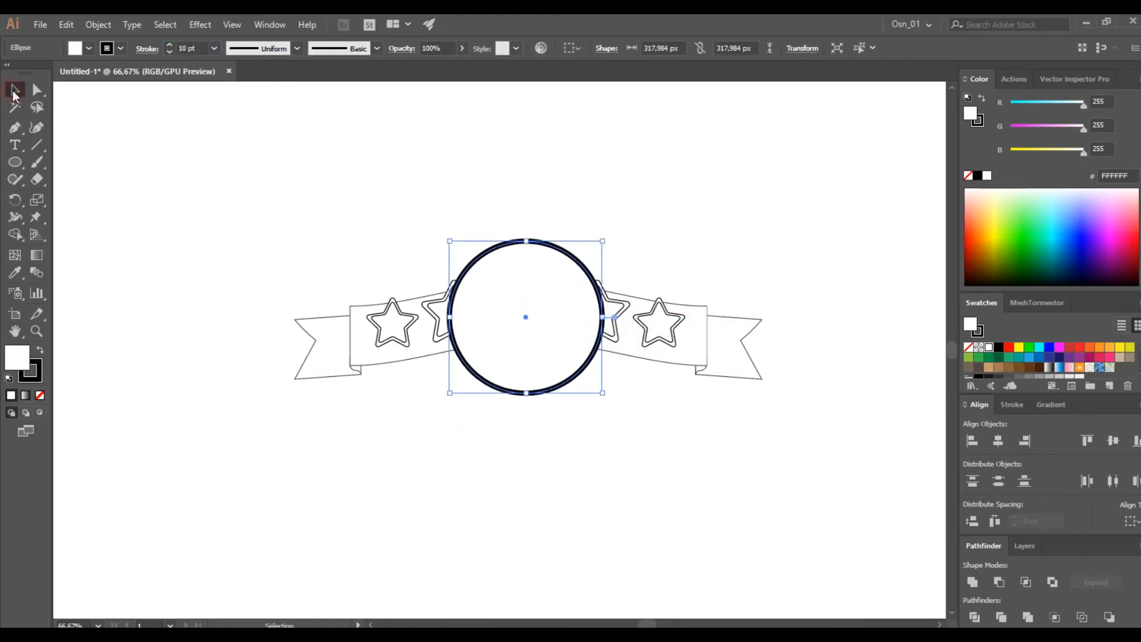
pyautogui.hotkey('ctrl', 'shift', '[')
pyautogui.moveTo(547, 394); pyautogui.dragTo(551, 380)
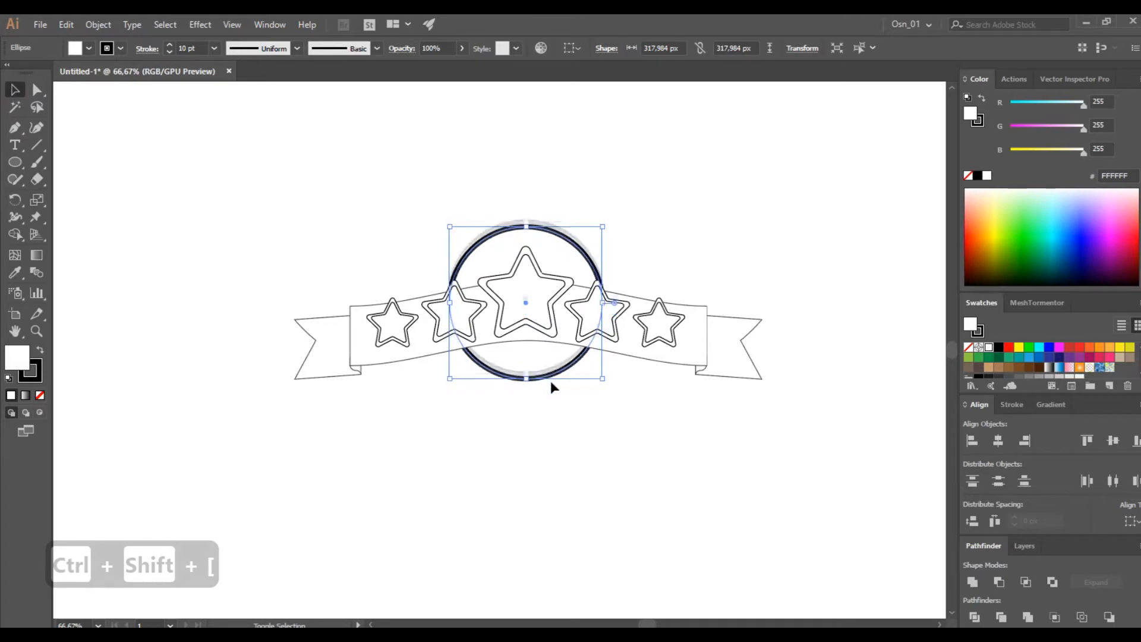
# Step: Duplicate the circle in place and enlarge the copy from its centre to about 409 px in diameter
pyautogui.hotkey('ctrl', 'c')
pyautogui.hotkey('ctrl', 'f')
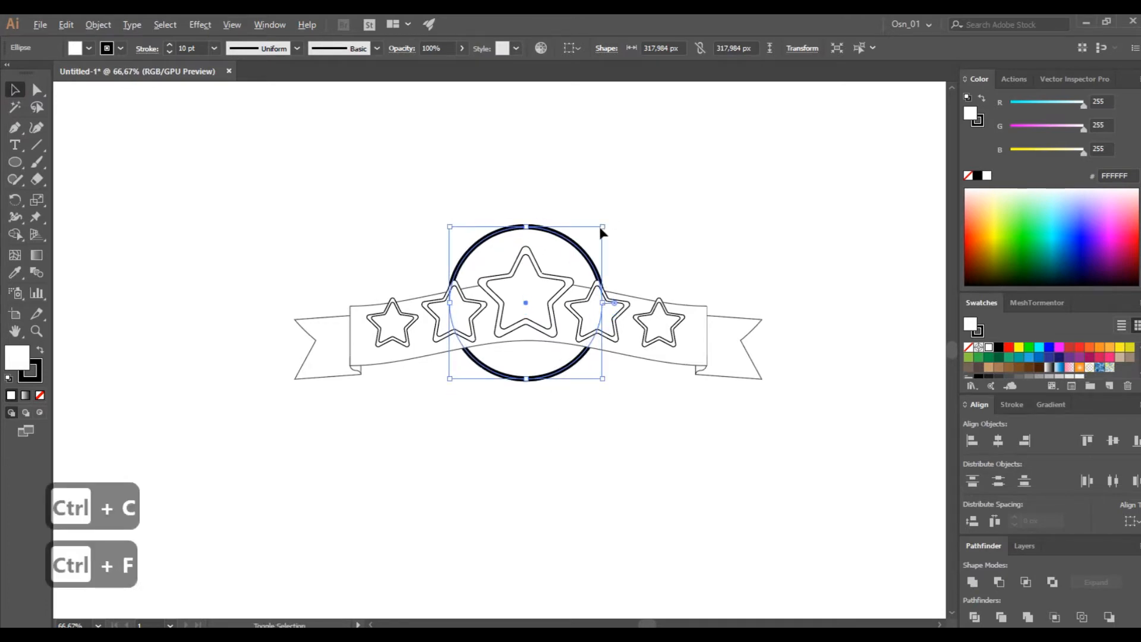
pyautogui.moveTo(605, 226); pyautogui.dragTo(626, 194)
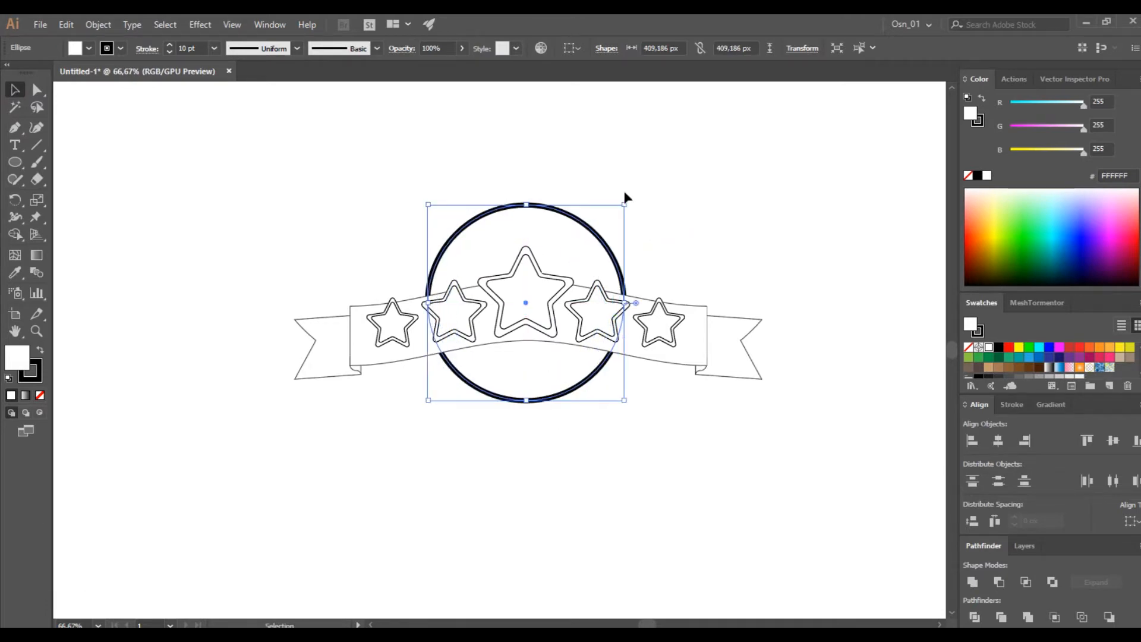
# Step: Send the larger circle to the back and remove its fill
pyautogui.hotkey('ctrl', 'shift', '[')
pyautogui.scroll(2, 520, 236)
pyautogui.press('/')
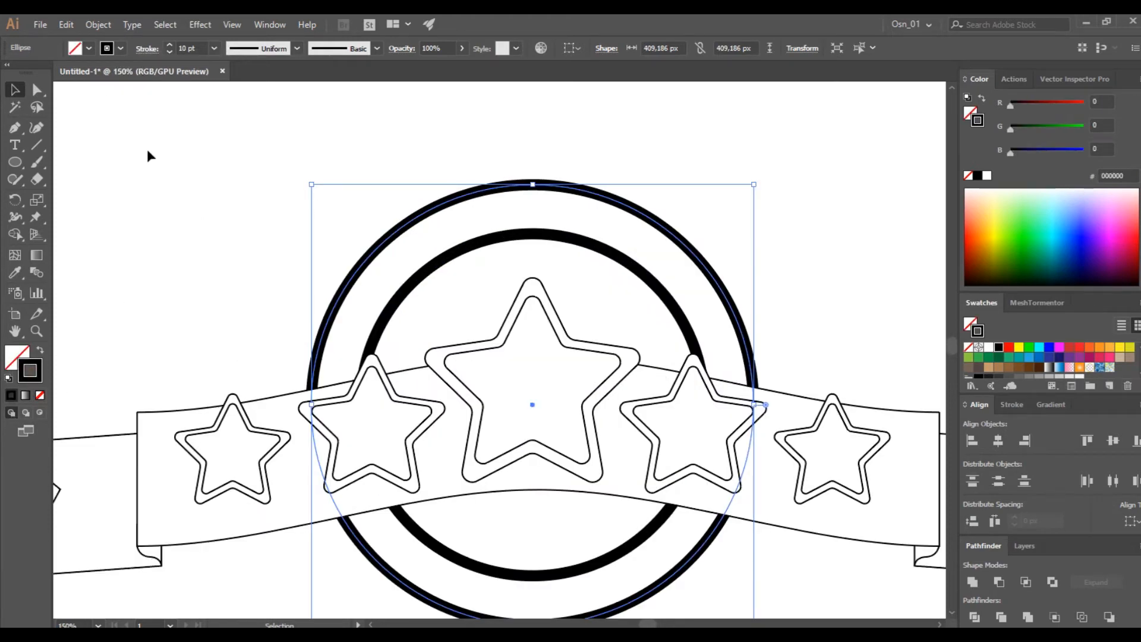
# Step: Isolate the outer circle and draw a five-pointed star about 35 × 34 px centred on its top anchor point
pyautogui.click(489, 219)
pyautogui.doubleClick(501, 189)
pyautogui.scroll(-1, 501, 191)
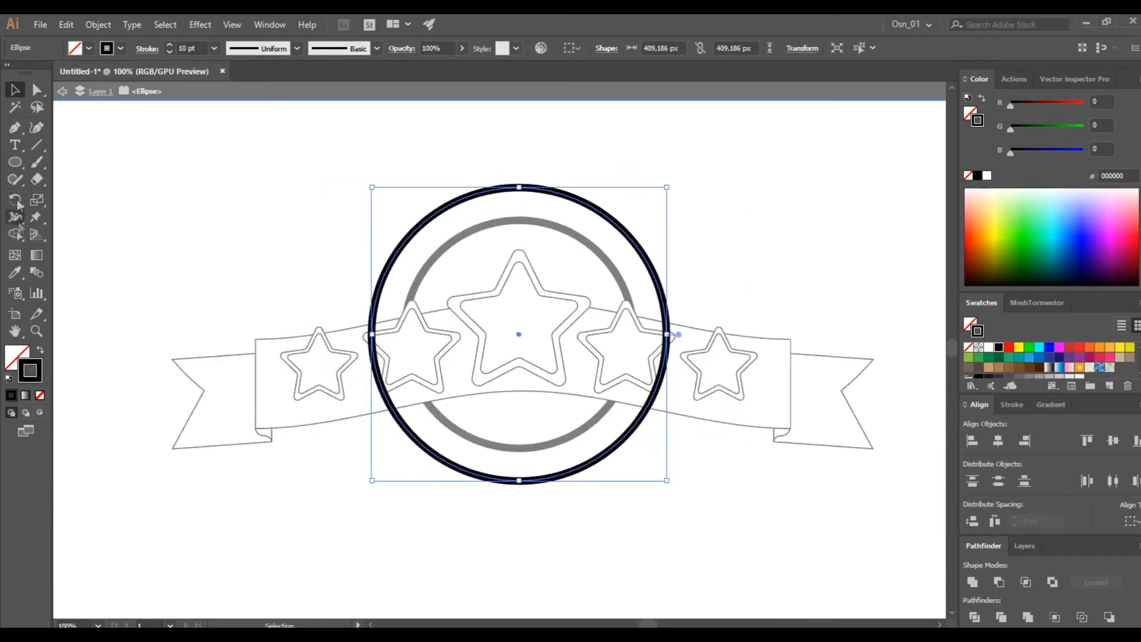
pyautogui.moveTo(15, 162); pyautogui.dragTo(62, 232)
pyautogui.scroll(3, 523, 198)
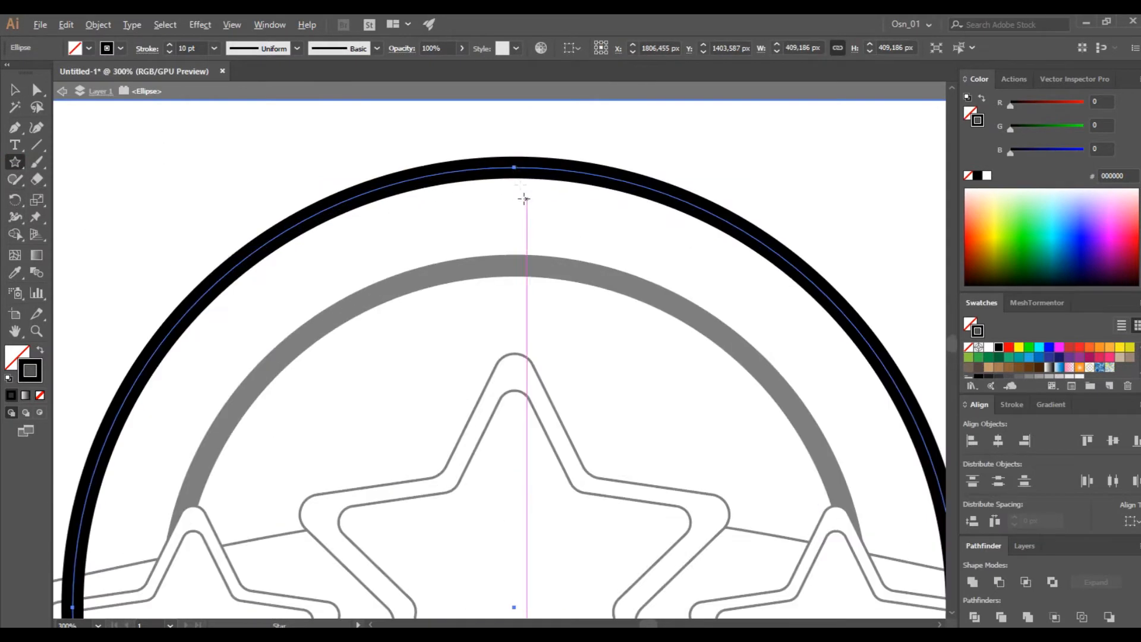
pyautogui.moveTo(514, 166); pyautogui.dragTo(586, 148)
# Step: Give the small star a white fill and a black stroke
pyautogui.scroll(3, 512, 217)
pyautogui.scroll(2, 512, 217)
pyautogui.click(15, 89)
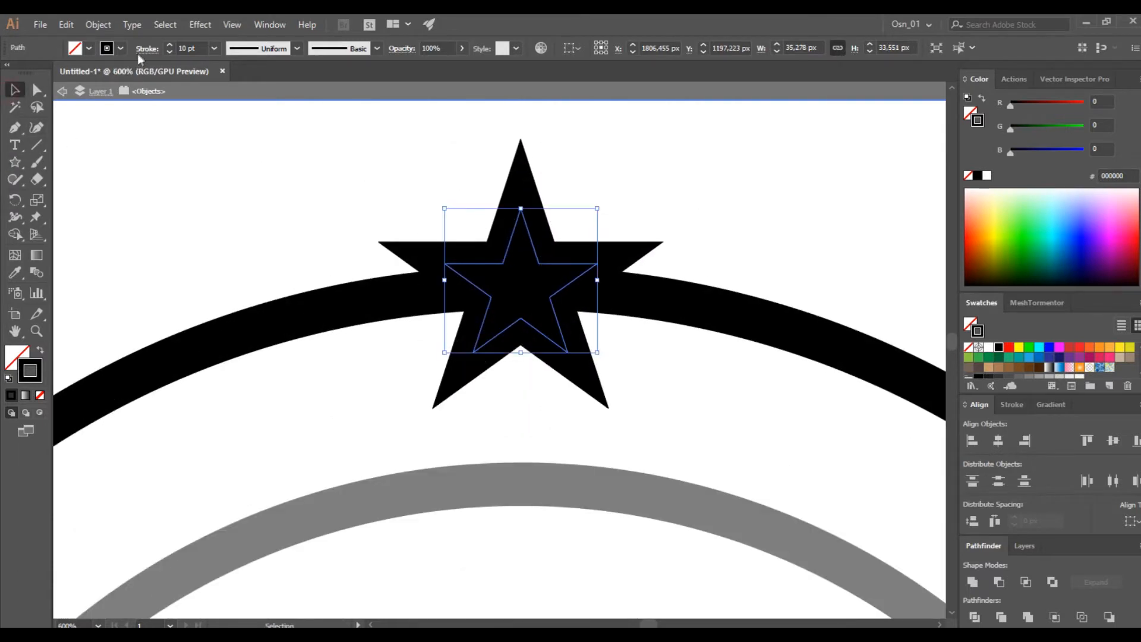
pyautogui.click(147, 49)
pyautogui.click(68, 89)
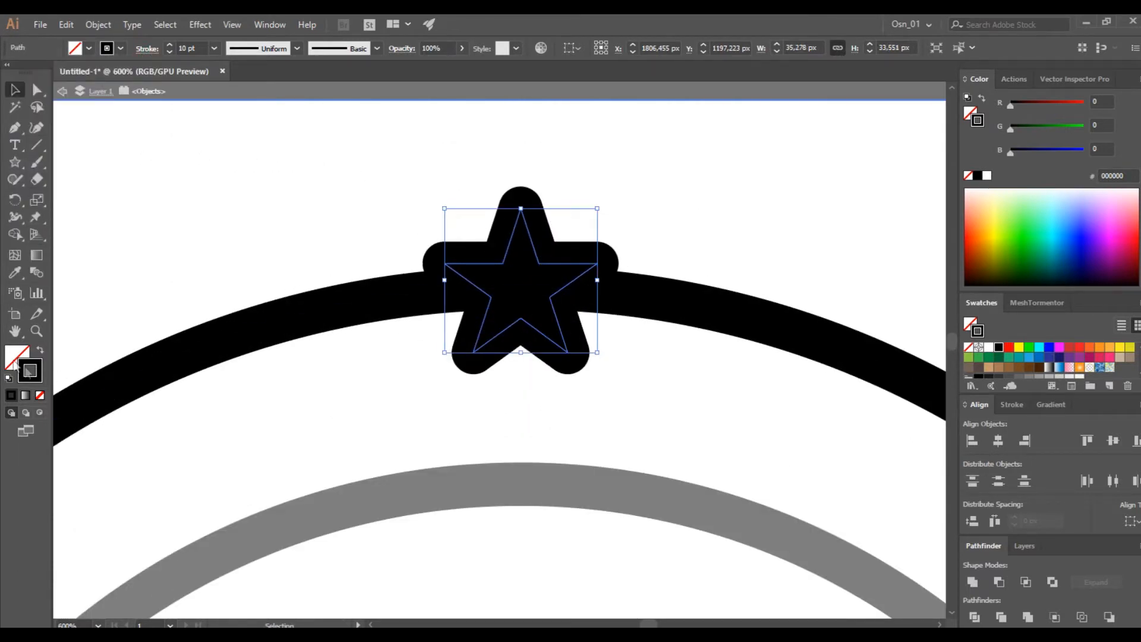
pyautogui.click(989, 349)
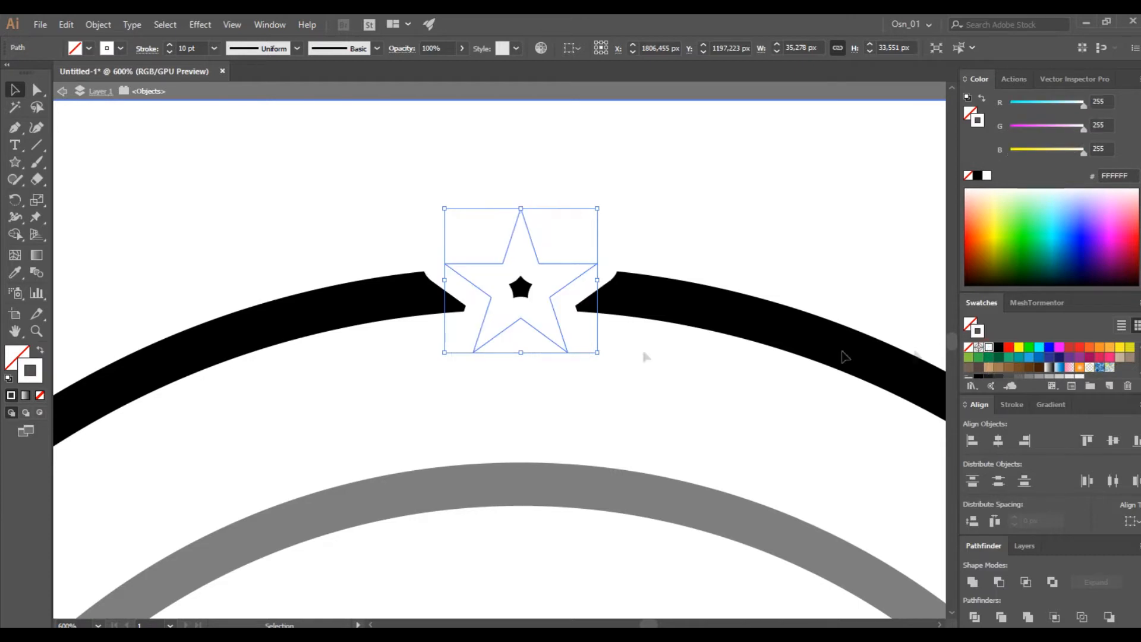
pyautogui.click(41, 351)
pyautogui.click(998, 348)
pyautogui.click(16, 355)
# Step: Set the small star's stroke to 2 pt with round corner joins
pyautogui.click(170, 45)
pyautogui.click(147, 48)
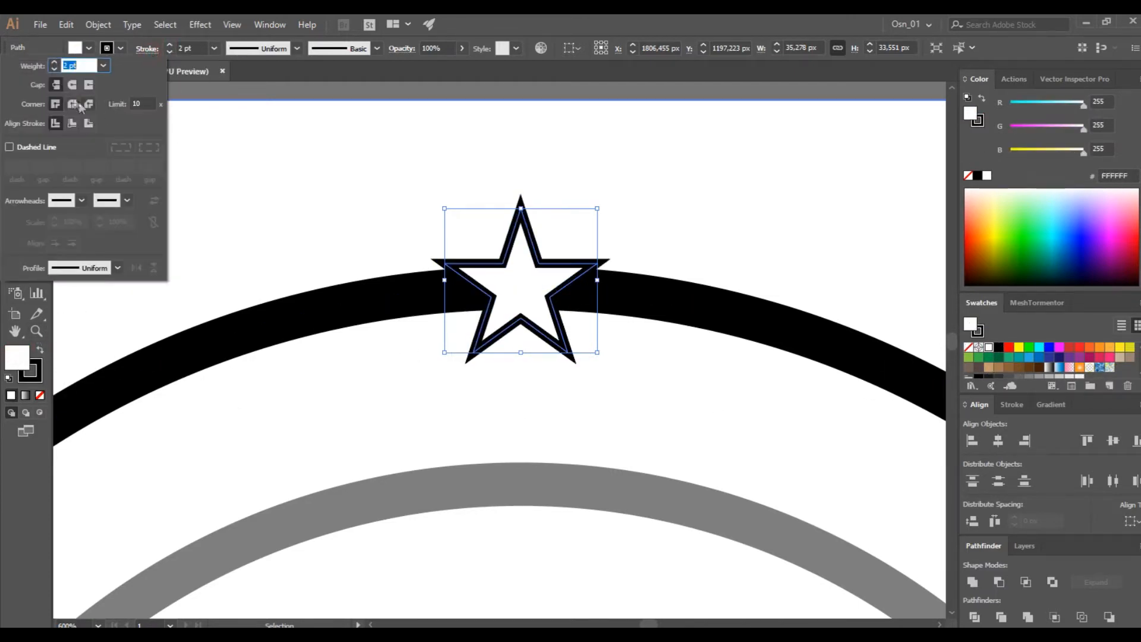
pyautogui.click(72, 105)
pyautogui.click(275, 148)
pyautogui.scroll(-2, 529, 288)
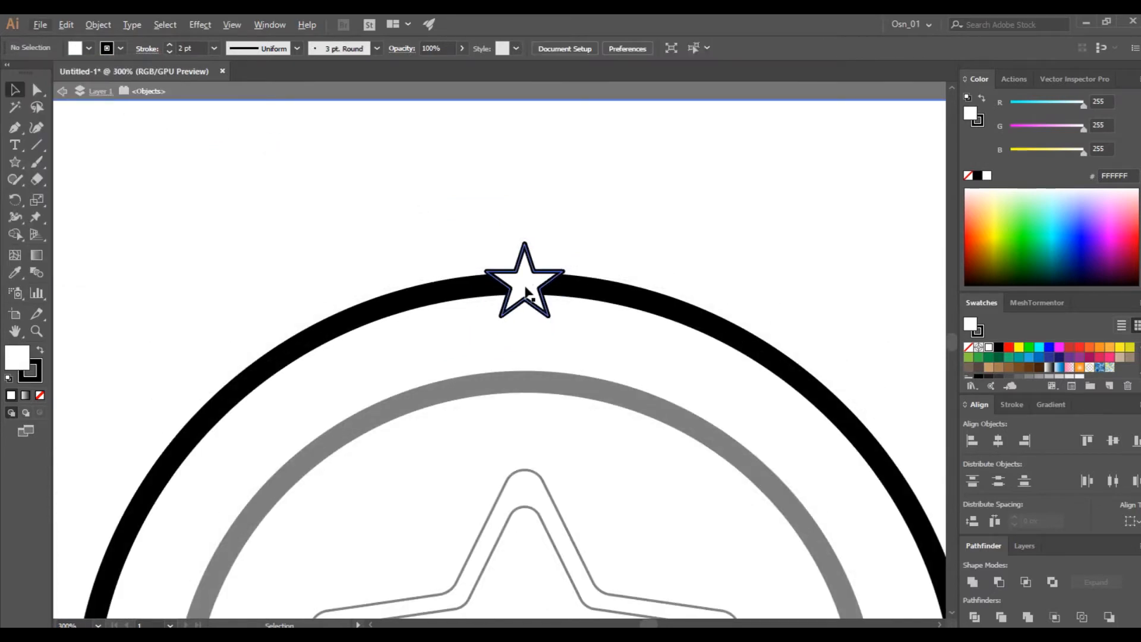
pyautogui.scroll(3, 525, 284)
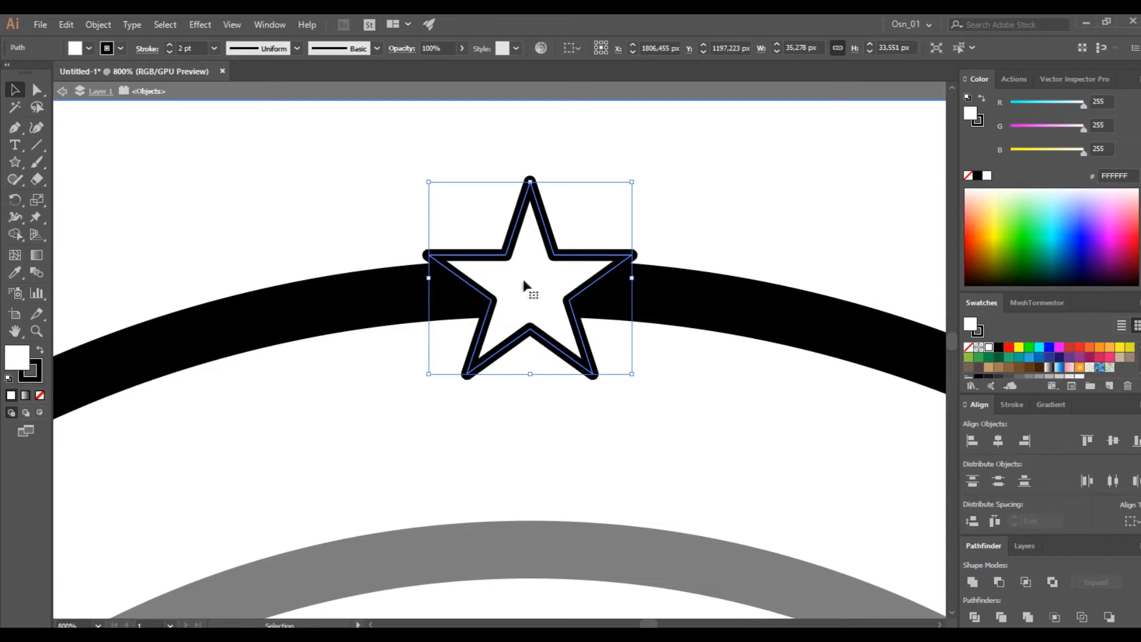
# Step: Remove the small star's fill and expand its stroke into an outlined shape
pyautogui.click(40, 395)
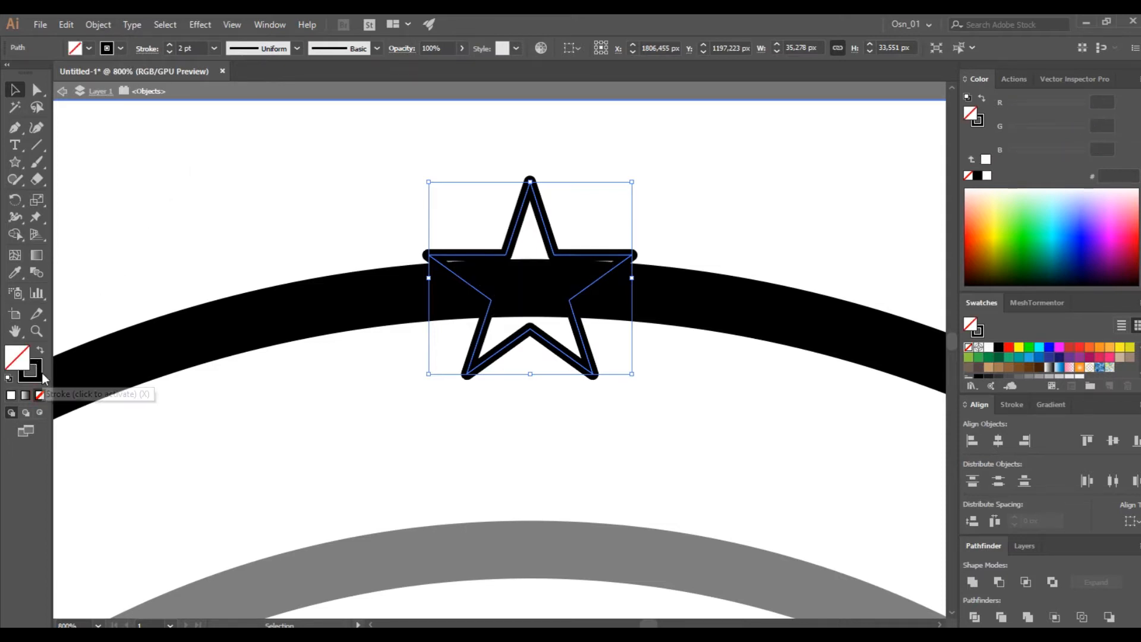
pyautogui.click(98, 24)
pyautogui.click(138, 176)
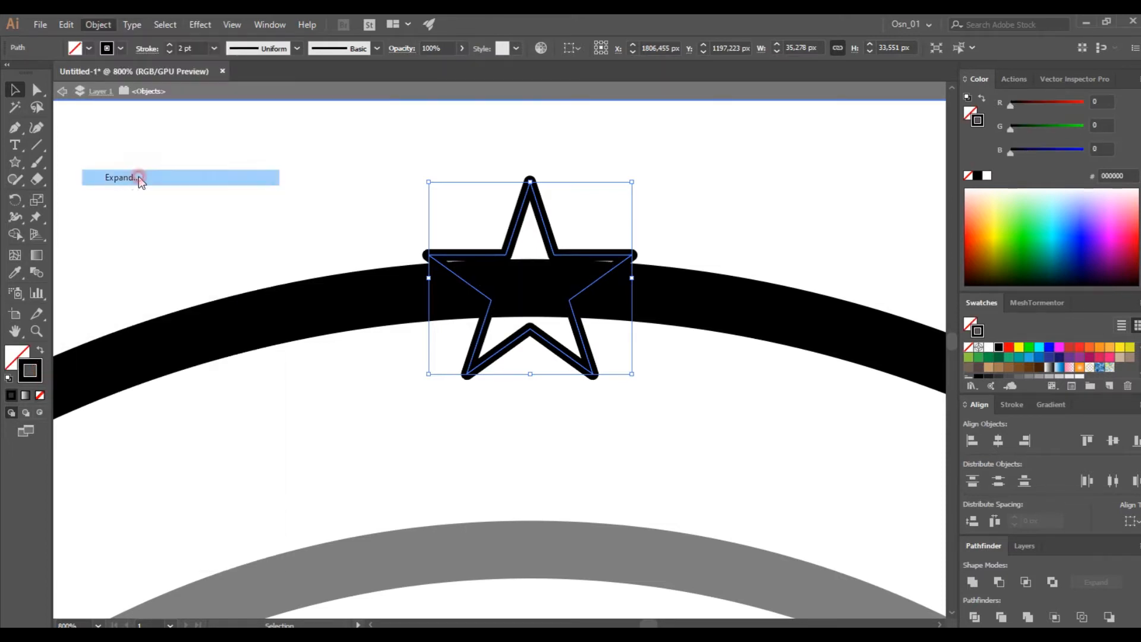
pyautogui.click(535, 407)
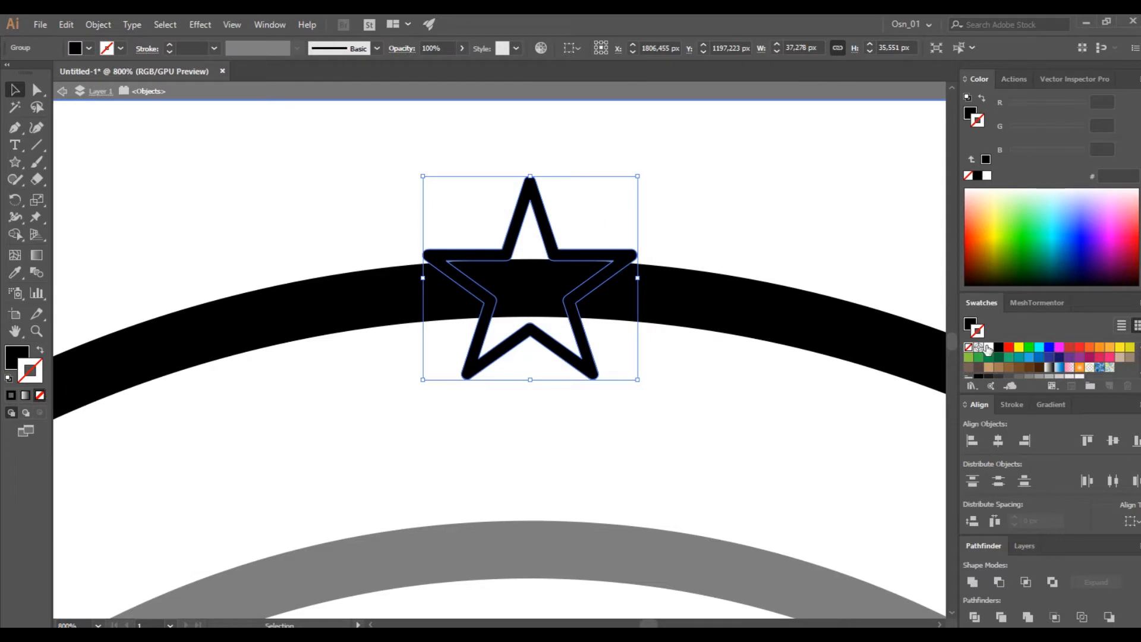
# Step: Add a white stroke to the expanded star, trying 6 pt and reducing it to 2 pt
pyautogui.click(987, 347)
pyautogui.click(192, 48)
pyautogui.write('6')
pyautogui.press('Return')
pyautogui.click(169, 52)
pyautogui.click(170, 53)
pyautogui.click(170, 52)
pyautogui.click(169, 53)
pyautogui.click(270, 177)
# Step: Try the expanded star at the back of the stacking order and bring it to the front
pyautogui.click(519, 224)
pyautogui.hotkey('ctrl', 'shift', ']')
pyautogui.hotkey('ctrl', 'shift', '[')
pyautogui.hotkey('ctrl', 'shift', ']')
pyautogui.hotkey('ctrl', '-')
pyautogui.hotkey('ctrl', '-')
pyautogui.hotkey('ctrl', '-')
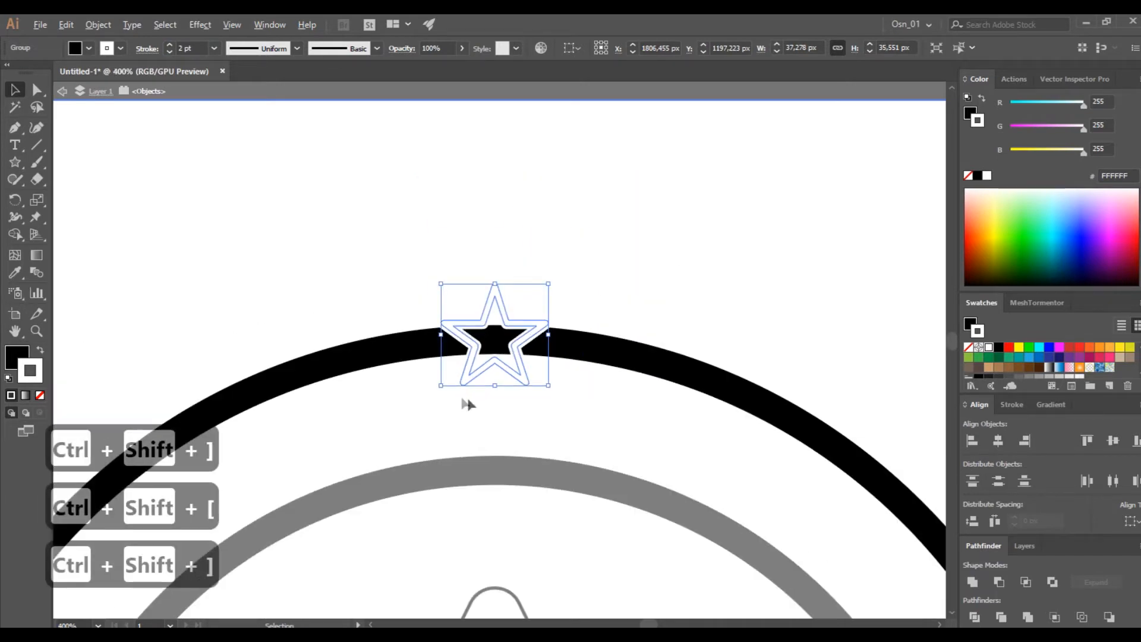
# Step: Reduce the expanded star's white stroke to 1 pt
pyautogui.click(525, 430)
pyautogui.click(491, 373)
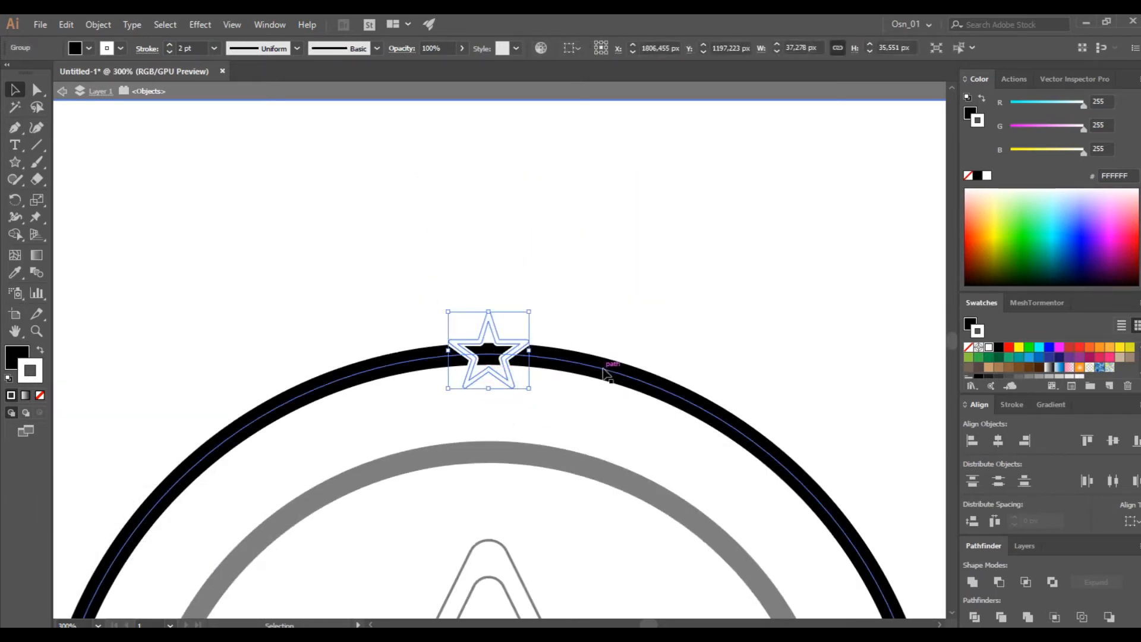
pyautogui.click(611, 385)
pyautogui.click(473, 378)
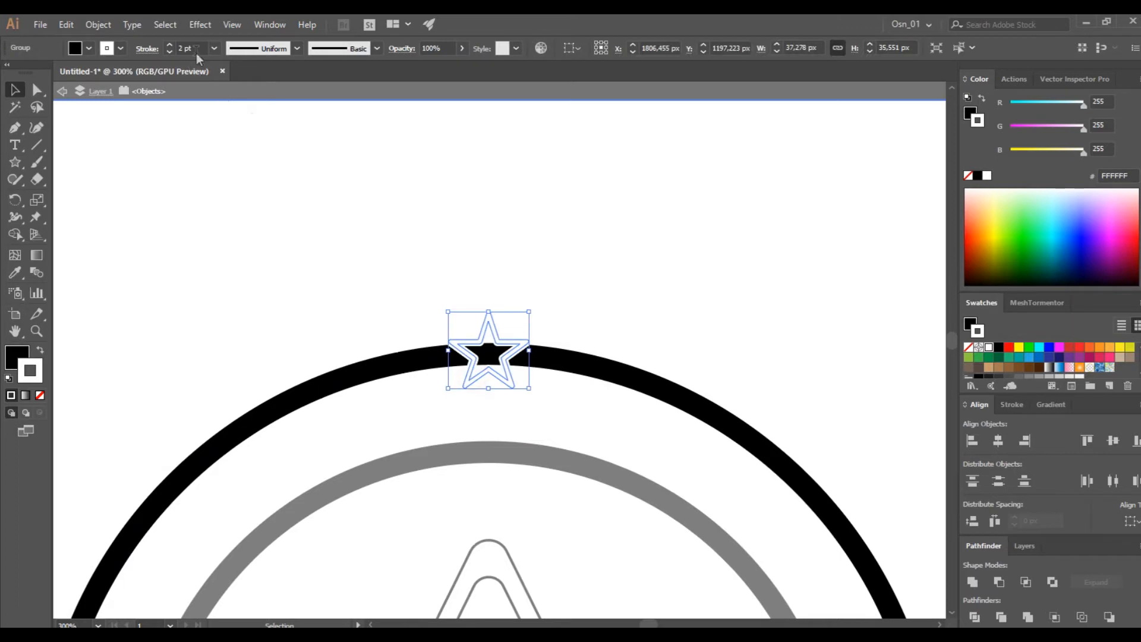
pyautogui.click(169, 51)
pyautogui.click(387, 207)
pyautogui.scroll(-2, 590, 326)
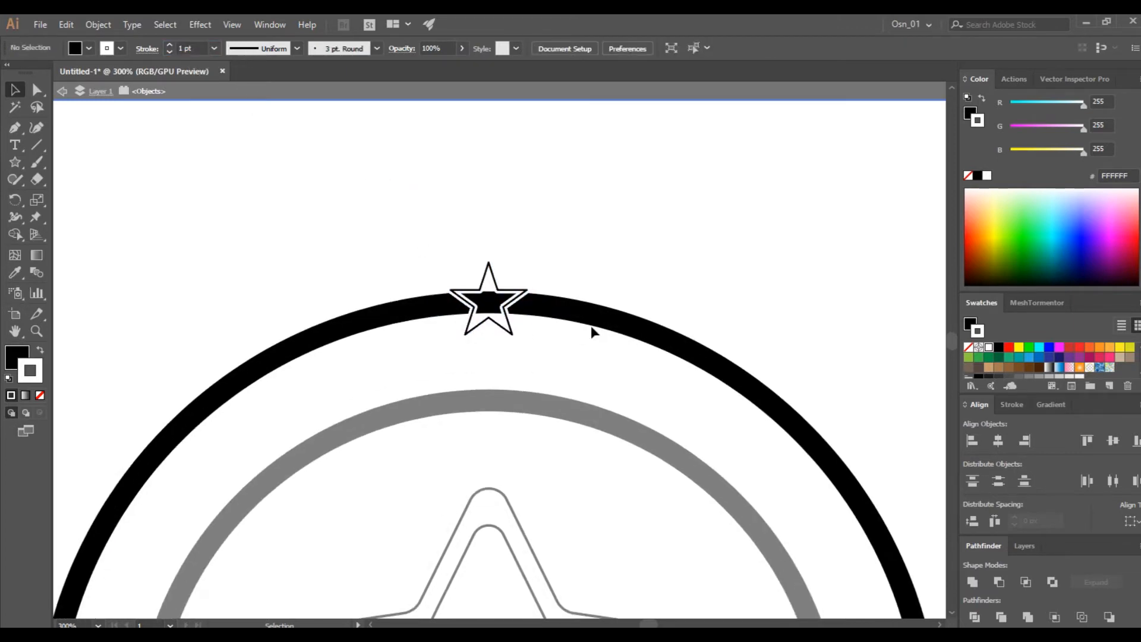
pyautogui.scroll(4, 551, 323)
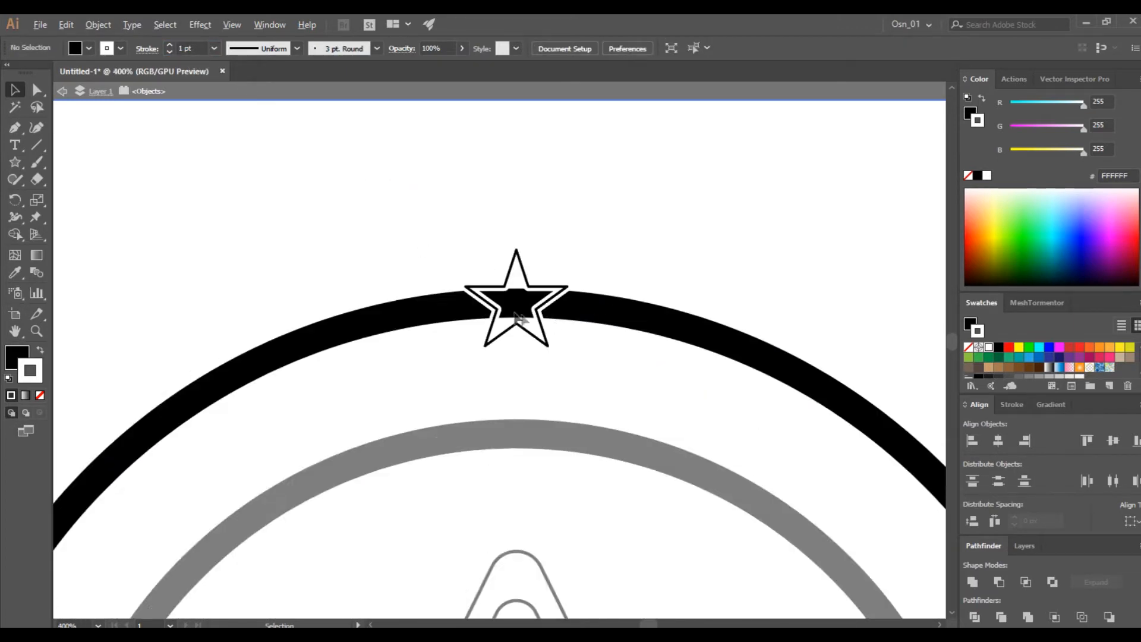
# Step: Undo the stroke and stacking changes and the expansion of the small star
pyautogui.hotkey('ctrl', 'z')
pyautogui.hotkey('ctrl', 'z')
pyautogui.hotkey('ctrl', 'z')
pyautogui.hotkey('ctrl', 'z')
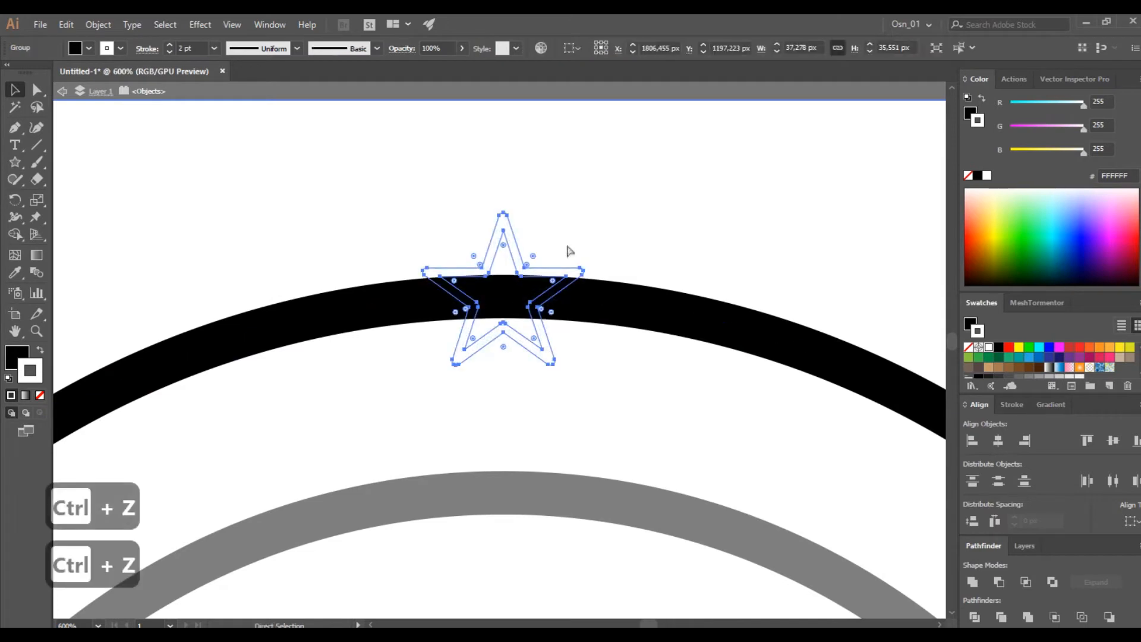
pyautogui.hotkey('ctrl', 'z')
pyautogui.hotkey('ctrl', 'z')
pyautogui.hotkey('ctrl', 'z')
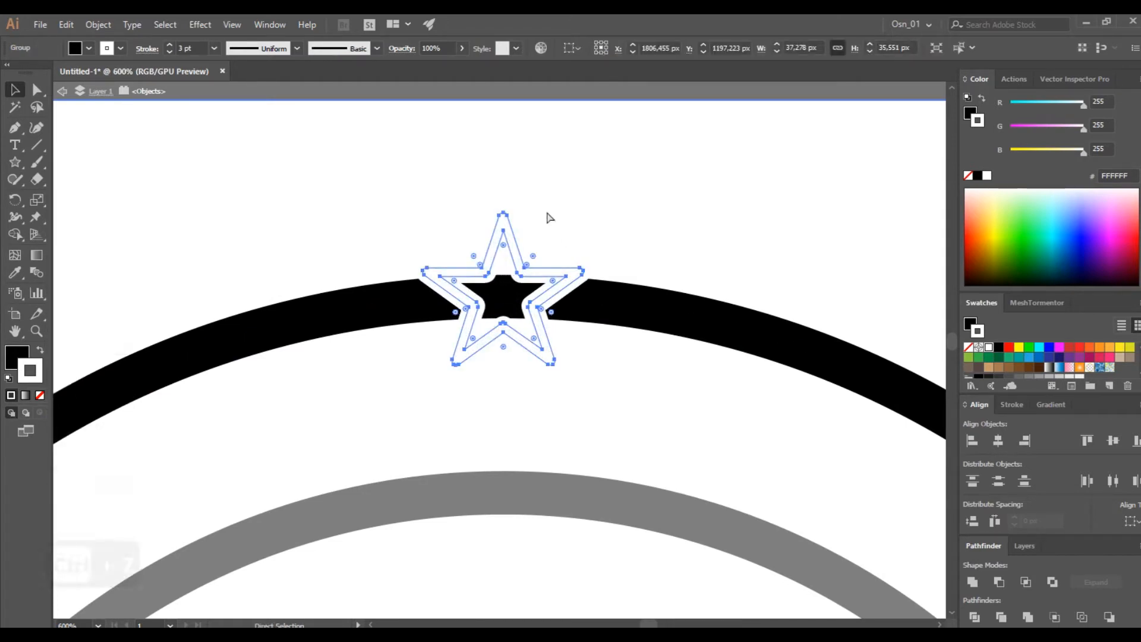
pyautogui.hotkey('ctrl', 'z')
pyautogui.hotkey('ctrl', 'z')
pyautogui.hotkey('ctrl', 'z')
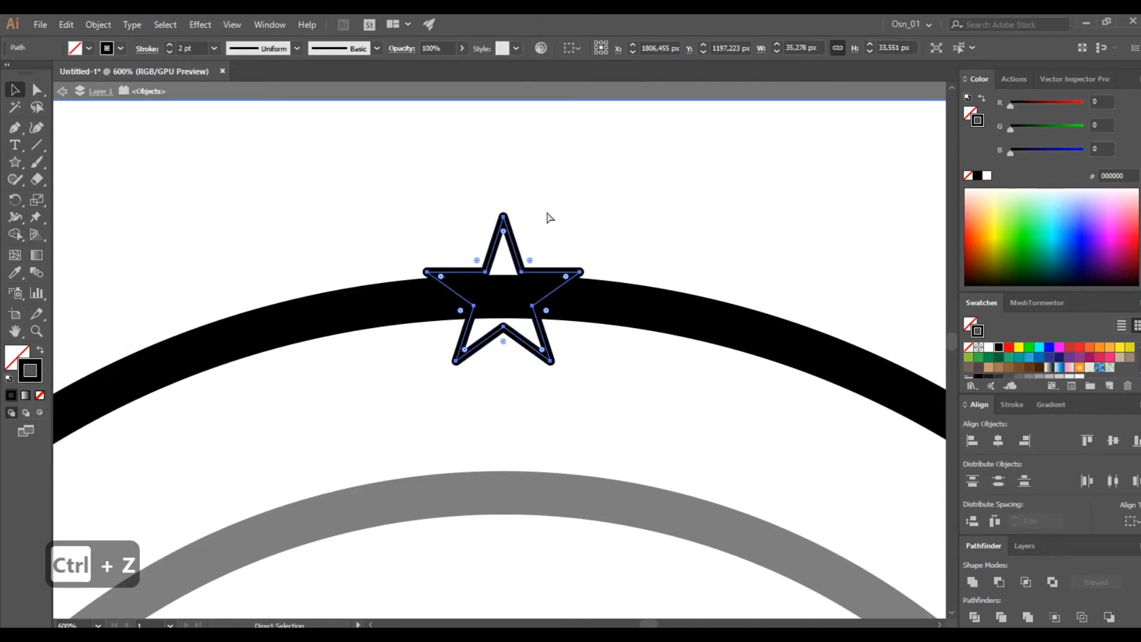
# Step: Fill the small star with white, keeping its black stroke
pyautogui.click(9, 357)
pyautogui.click(989, 350)
pyautogui.click(557, 439)
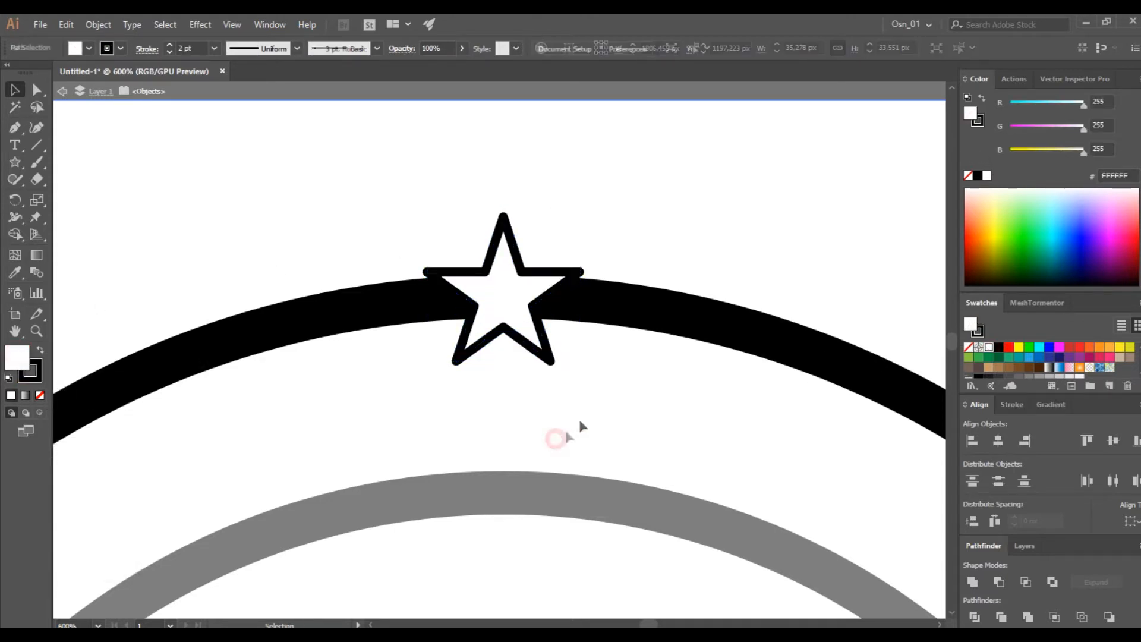
# Step: Make a copy of the small star rotated 12° around the centre of the outer circle
pyautogui.scroll(-4, 580, 417)
pyautogui.scroll(-3, 580, 417)
pyautogui.click(564, 237)
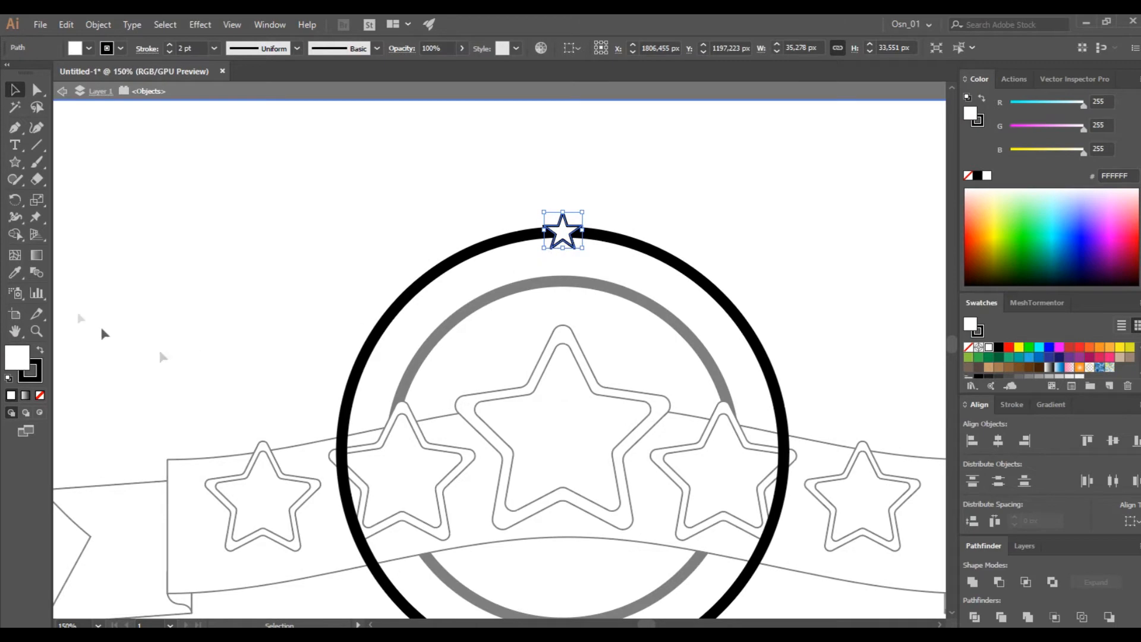
pyautogui.scroll(2, 559, 449)
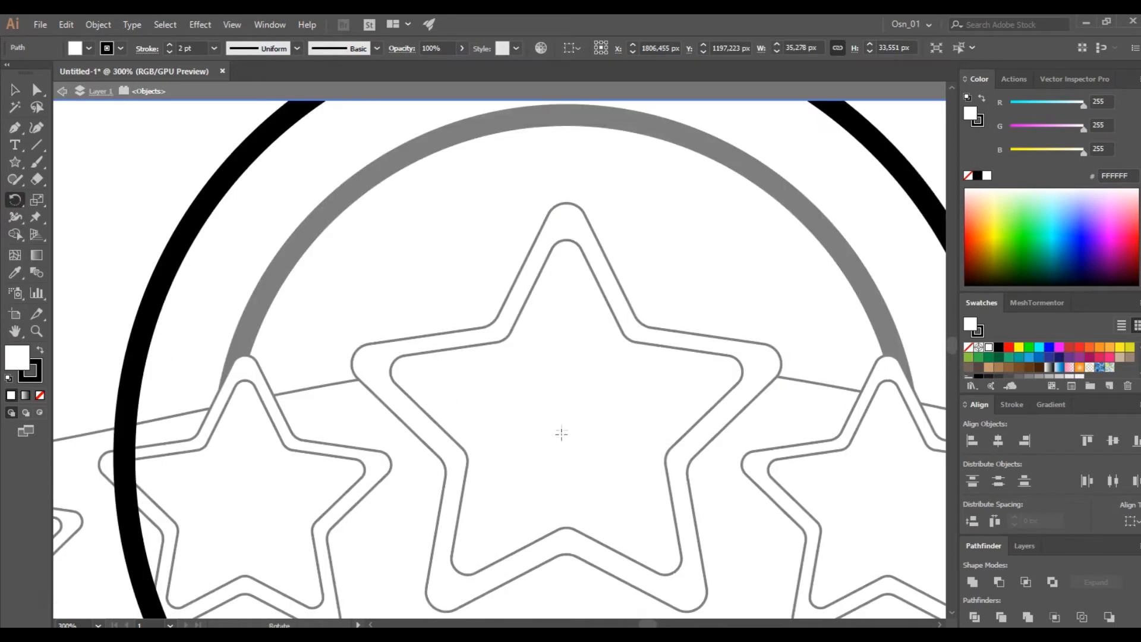
pyautogui.scroll(-2, 568, 413)
pyautogui.press('r')
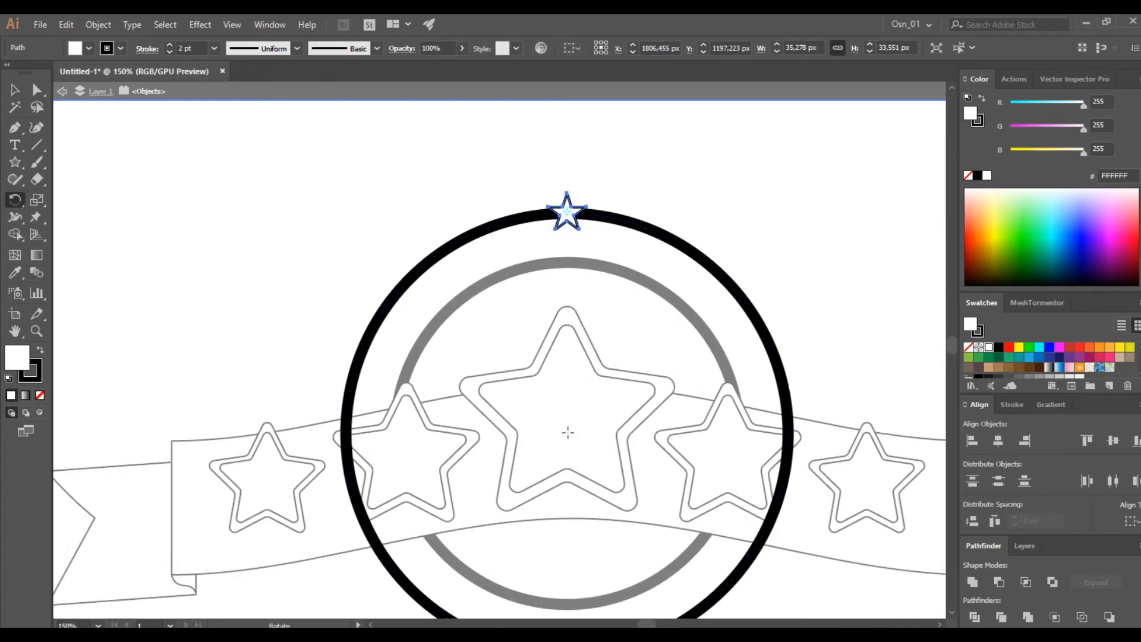
pyautogui.keyDown('alt'); pyautogui.click(566, 434); pyautogui.keyUp('alt')
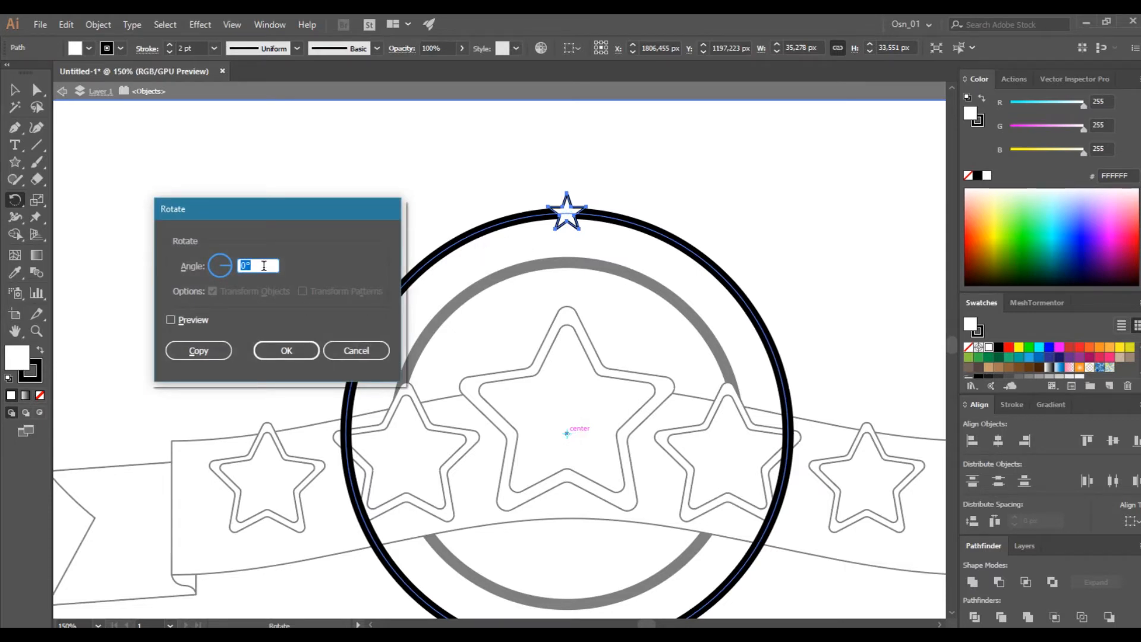
pyautogui.write('12')
pyautogui.click(193, 321)
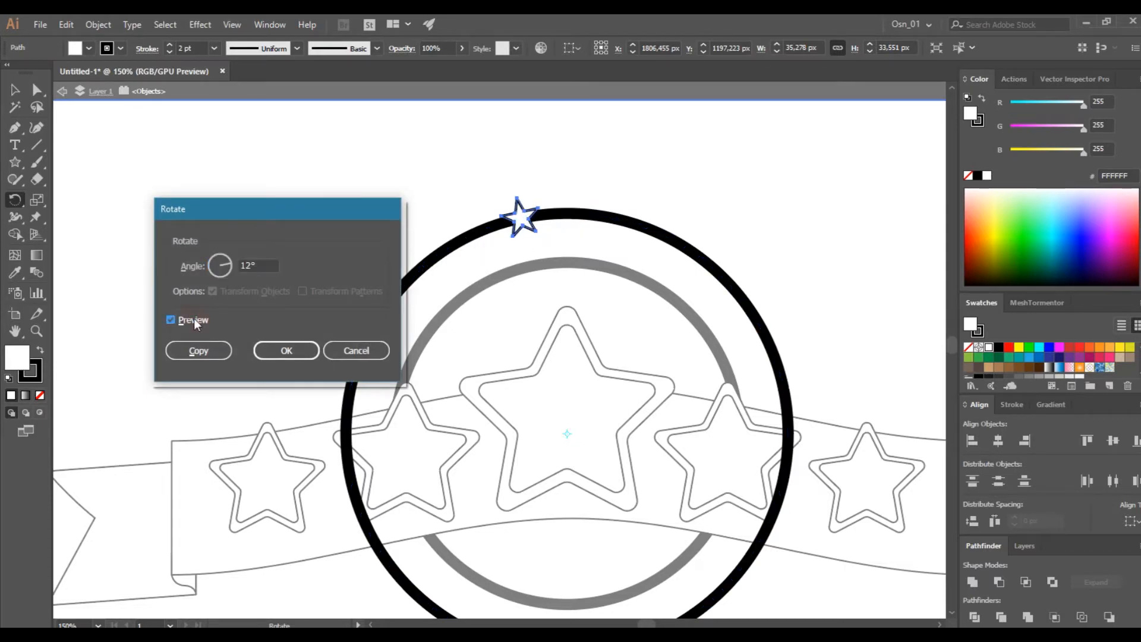
pyautogui.click(198, 351)
# Step: Repeat the 12° rotated copy until small stars surround the whole outer circle
pyautogui.hotkey('ctrl', 'd')
pyautogui.hotkey('ctrl', 'd')
pyautogui.hotkey('ctrl', 'd')
pyautogui.hotkey('ctrl', 'd')
pyautogui.hotkey('ctrl', 'd')
pyautogui.hotkey('ctrl', 'd')
pyautogui.hotkey('ctrl', 'd')
pyautogui.hotkey('ctrl', 'd')
pyautogui.hotkey('ctrl', 'd')
pyautogui.hotkey('ctrl', 'd')
pyautogui.hotkey('ctrl', 'd')
pyautogui.hotkey('ctrl', 'd')
pyautogui.hotkey('ctrl', 'd')
pyautogui.hotkey('ctrl', 'd')
pyautogui.hotkey('ctrl', 'd')
pyautogui.hotkey('ctrl', 'd')
pyautogui.hotkey('ctrl', 'd')
pyautogui.hotkey('ctrl', 'd')
pyautogui.hotkey('ctrl', 'd')
pyautogui.hotkey('ctrl', 'd')
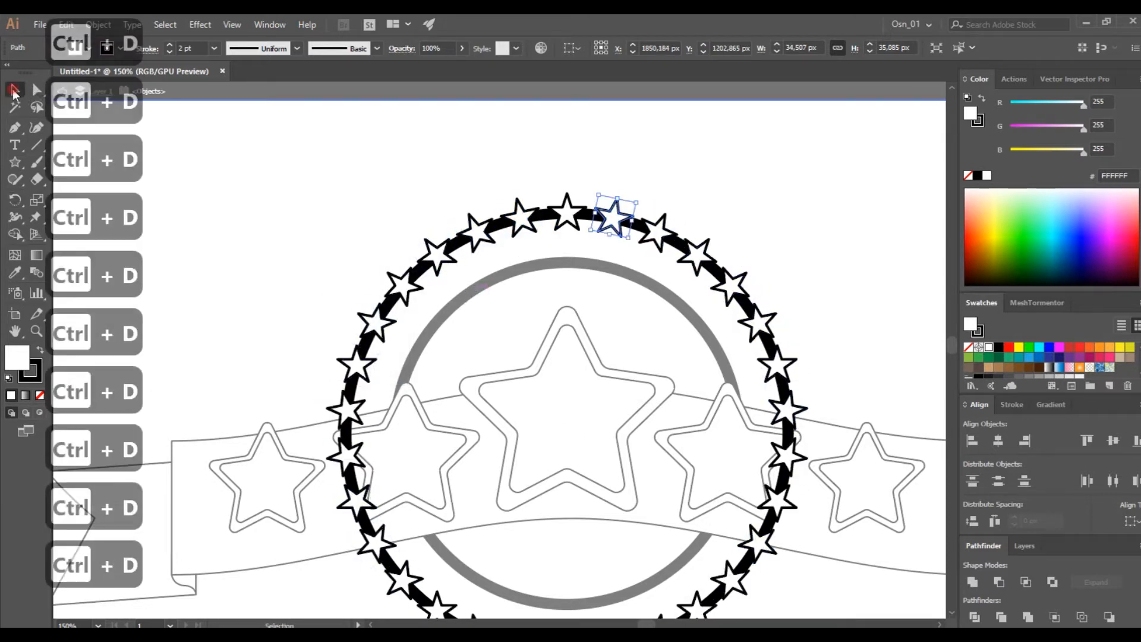
# Step: Delete the outer black circle beneath the ring of small stars and exit isolation mode
pyautogui.hotkey('ctrl', 'a')
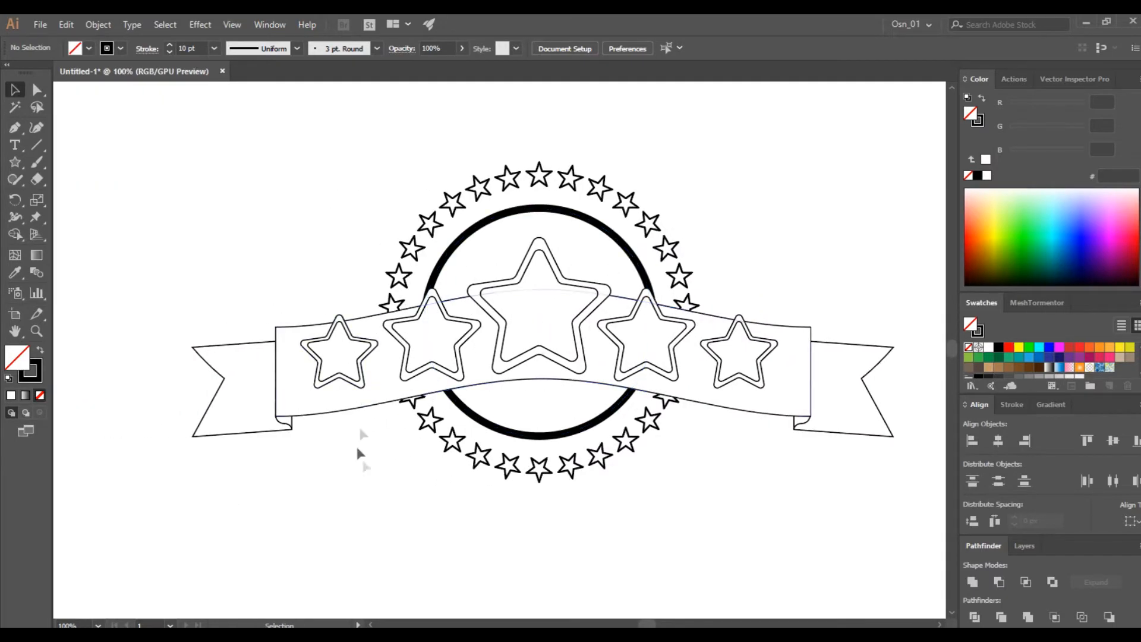
pyautogui.hotkey('ctrl', '-')
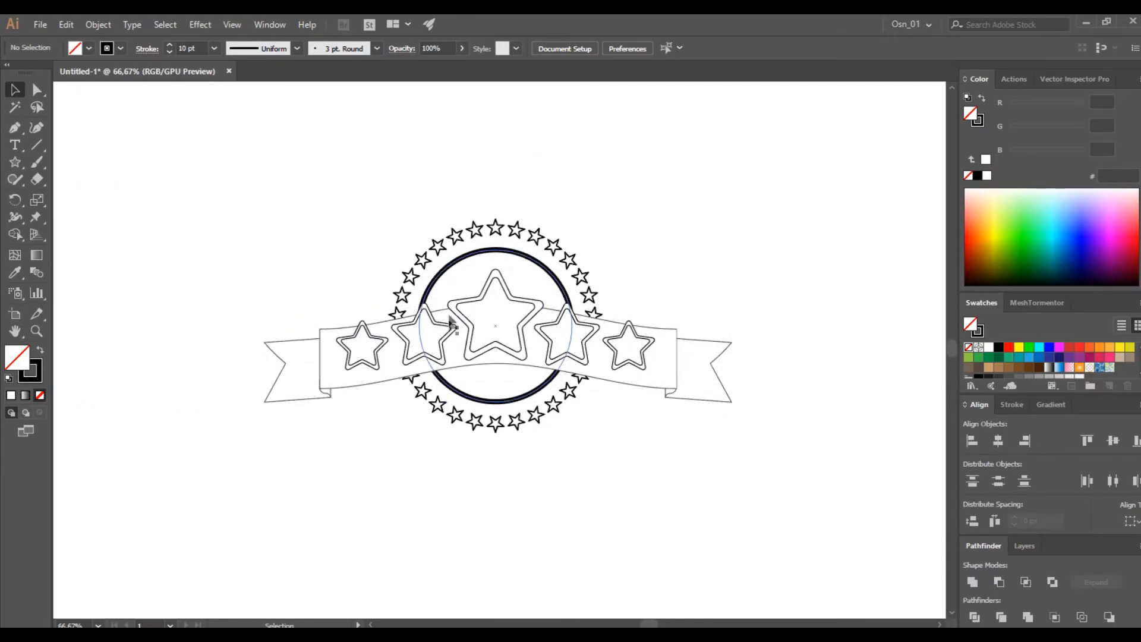
# Step: Copy the thick black circle in place, enlarge the copy around its centre to about 499 px across, and set its stroke to 4 pt
pyautogui.click(459, 265)
pyautogui.hotkey('ctrl', 'c')
pyautogui.hotkey('ctrl', 'f')
pyautogui.moveTo(572, 250); pyautogui.dragTo(619, 210)
pyautogui.doubleClick(197, 44)
pyautogui.write('3')
pyautogui.press('Return')
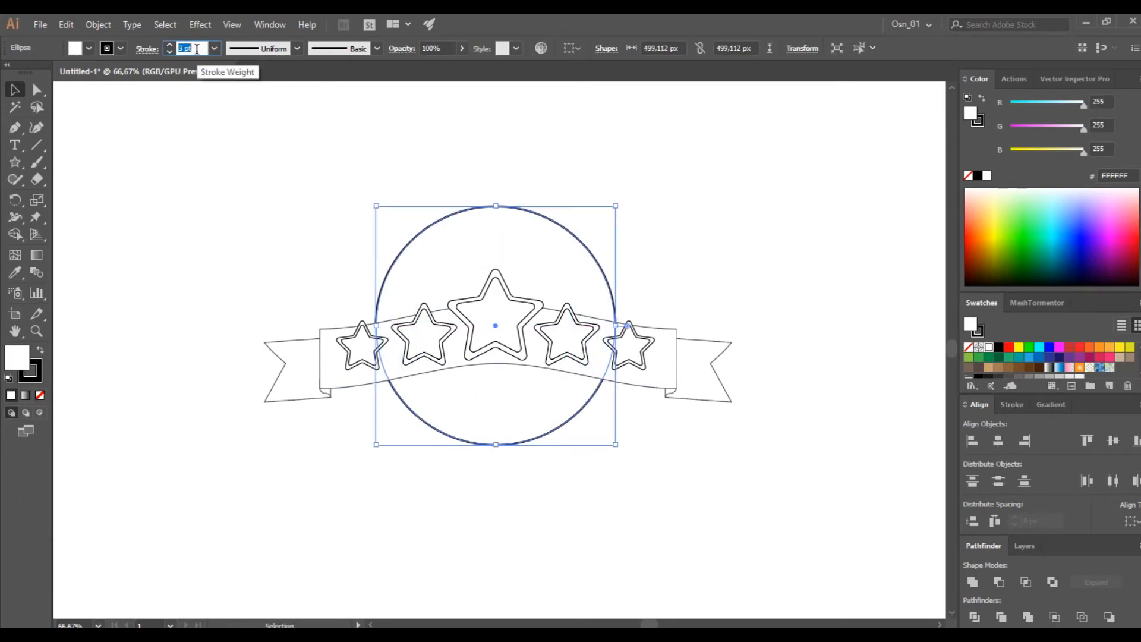
# Step: Make the enlarged circle's stroke dashed with a 12 pt dash and 12 pt gap, and send the circle to the back
pyautogui.click(147, 48)
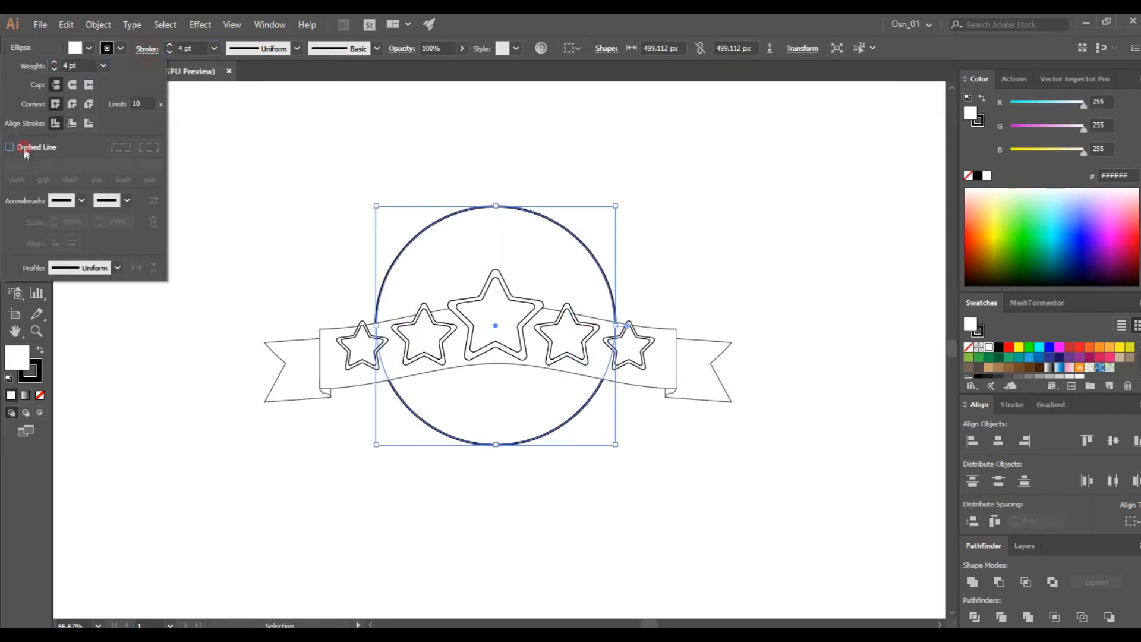
pyautogui.click(24, 148)
pyautogui.click(44, 165)
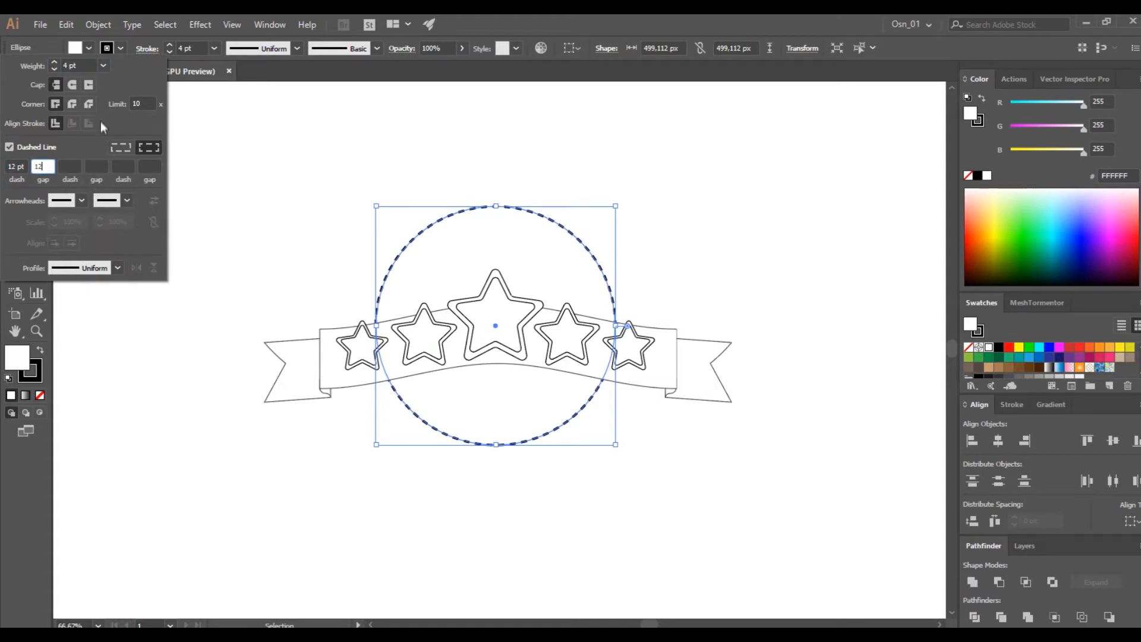
pyautogui.hotkey('ctrl', 'shift', '[')
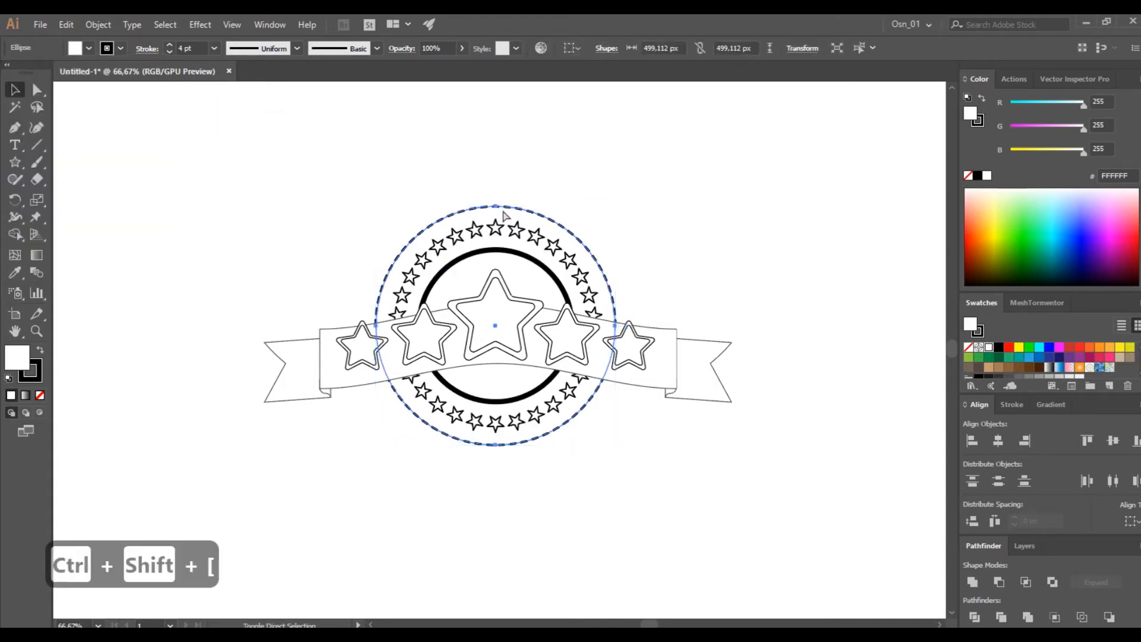
pyautogui.click(558, 165)
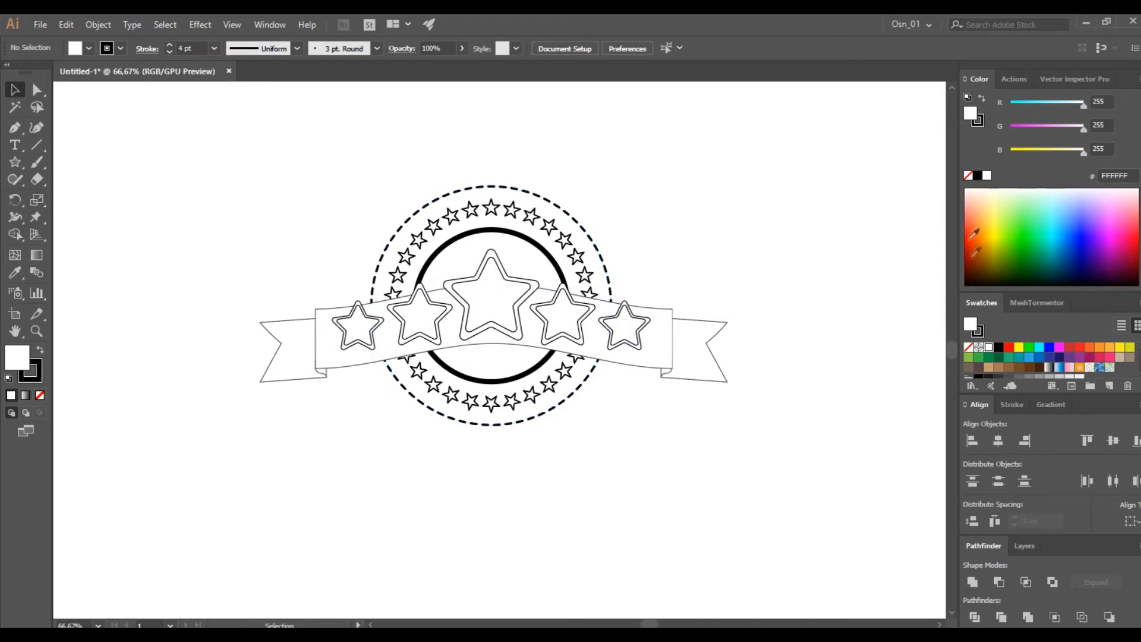
# Step: Load the ALL_FLAT swatch library and add its colour group to the document's swatches
pyautogui.moveTo(990, 290); pyautogui.dragTo(986, 212)
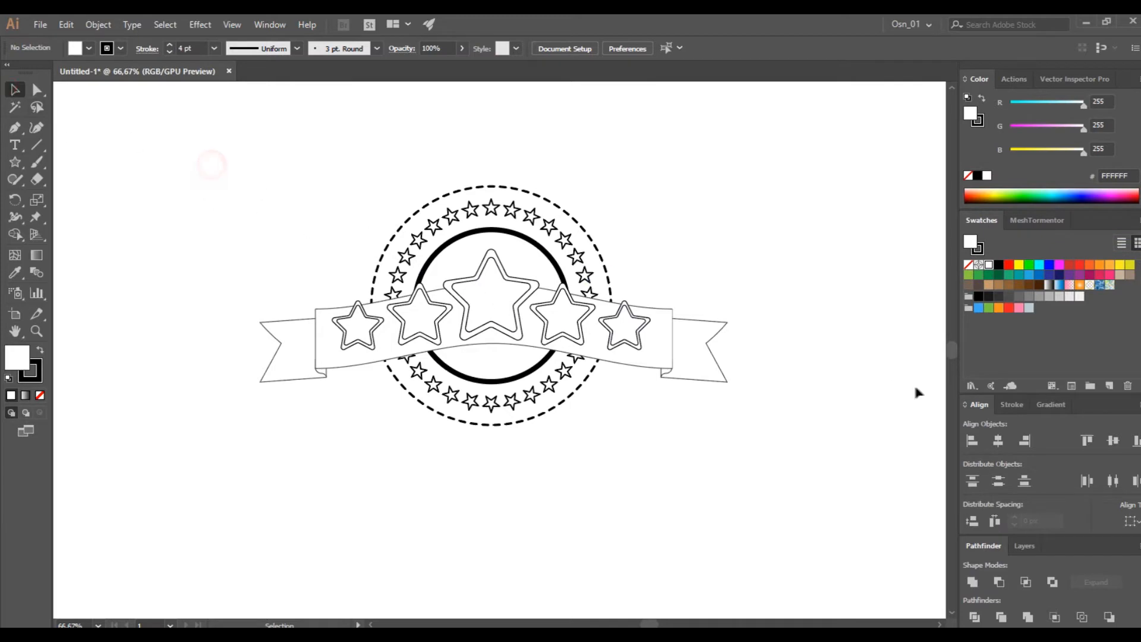
pyautogui.click(971, 386)
pyautogui.moveTo(1100, 600)
pyautogui.click(900, 588)
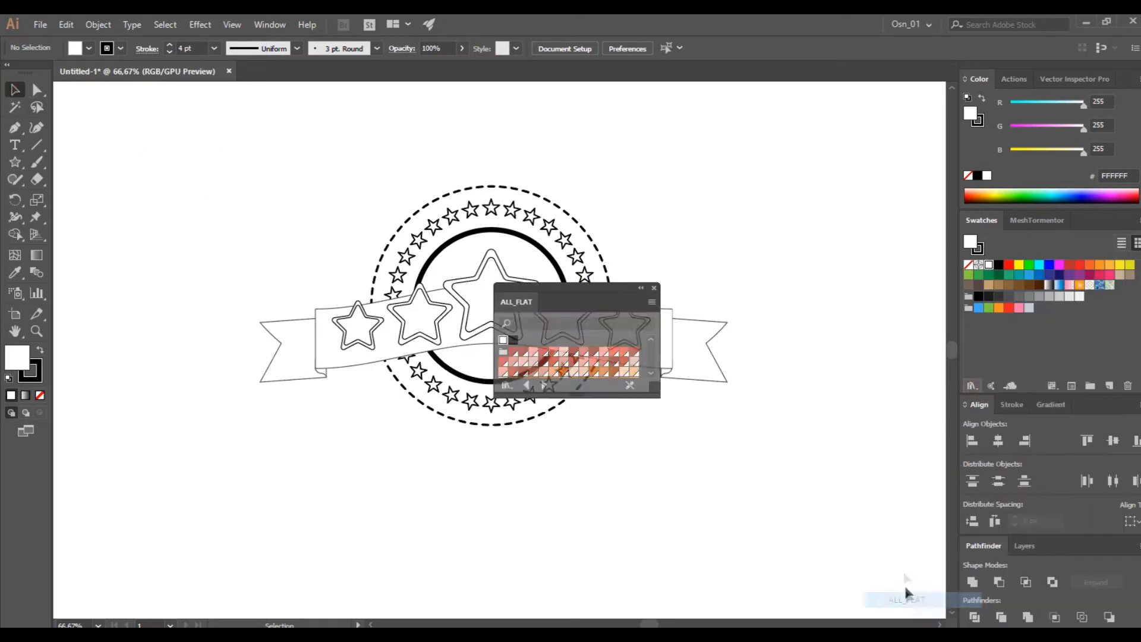
pyautogui.click(516, 357)
pyautogui.click(653, 287)
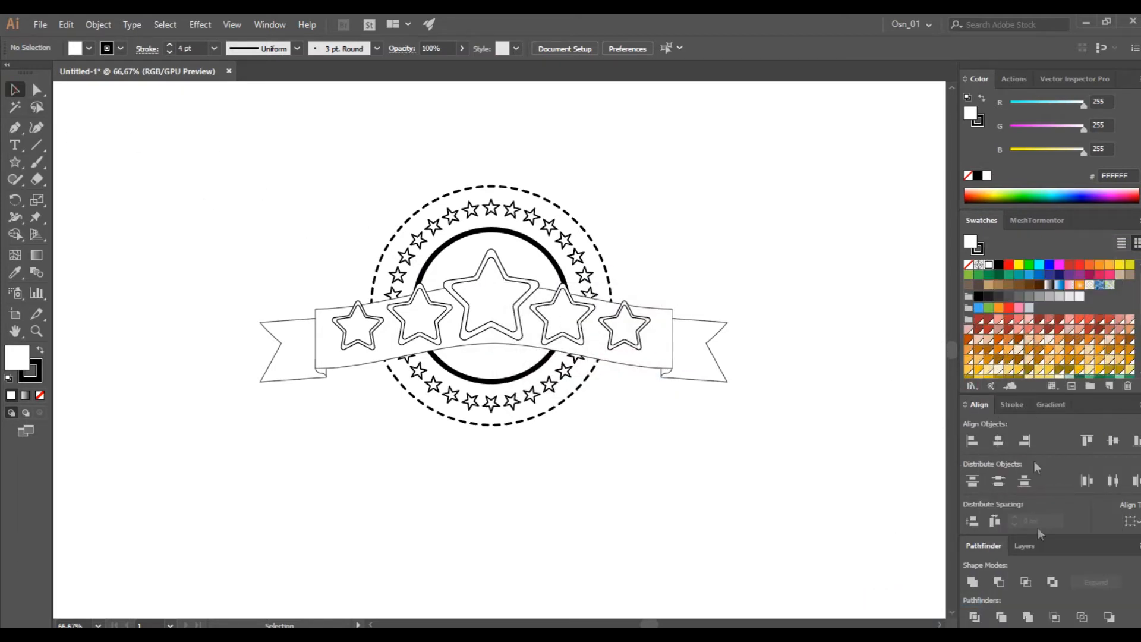
# Step: Fill all five nested star groups on the ribbon with dark blue (R=26 G=82 B=117)
pyautogui.scroll(-4, 1034, 356)
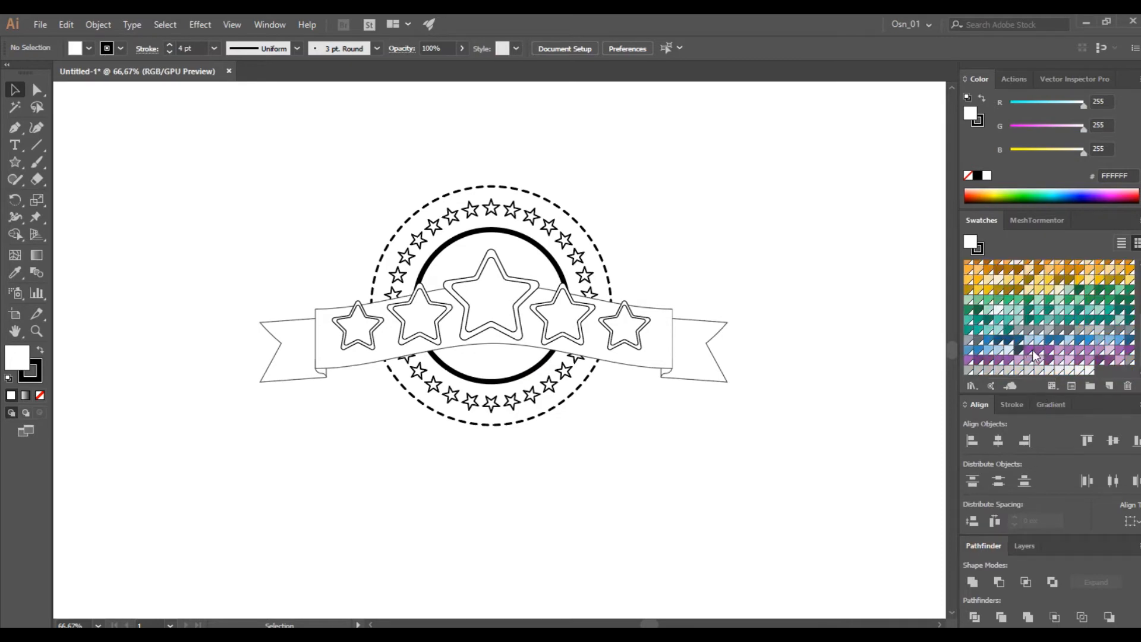
pyautogui.click(493, 297)
pyautogui.scroll(4, 493, 297)
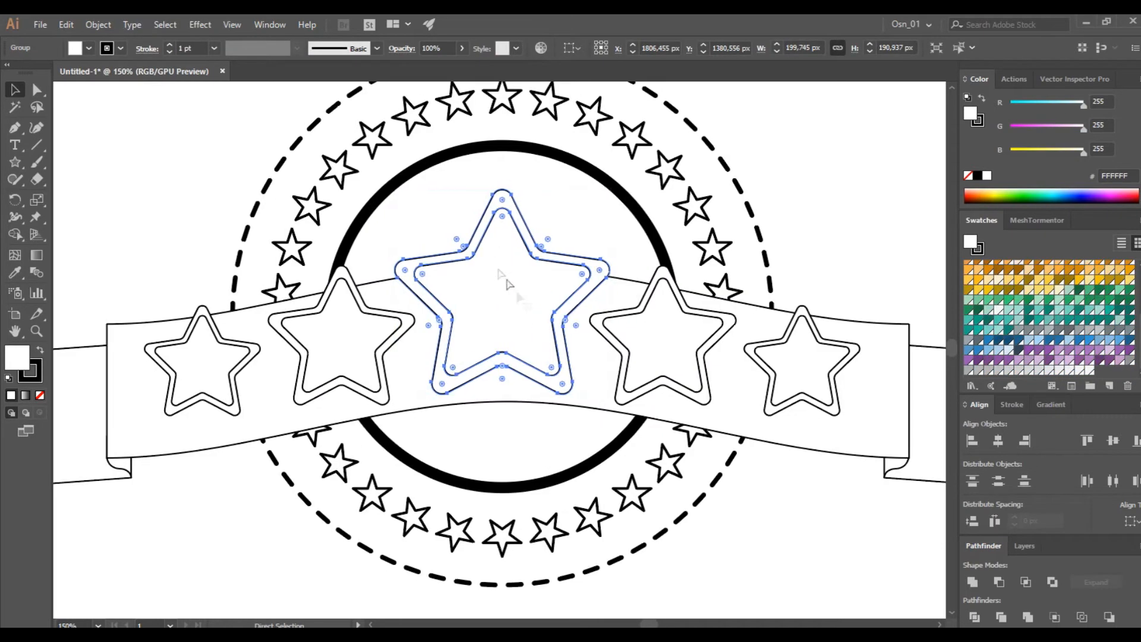
pyautogui.click(230, 334)
pyautogui.keyDown('shift'); pyautogui.click(352, 309); pyautogui.keyUp('shift')
pyautogui.keyDown('shift'); pyautogui.click(476, 288); pyautogui.keyUp('shift')
pyautogui.keyDown('shift'); pyautogui.click(646, 319); pyautogui.keyUp('shift')
pyautogui.keyDown('shift'); pyautogui.click(820, 334); pyautogui.keyUp('shift')
pyautogui.click(1009, 340)
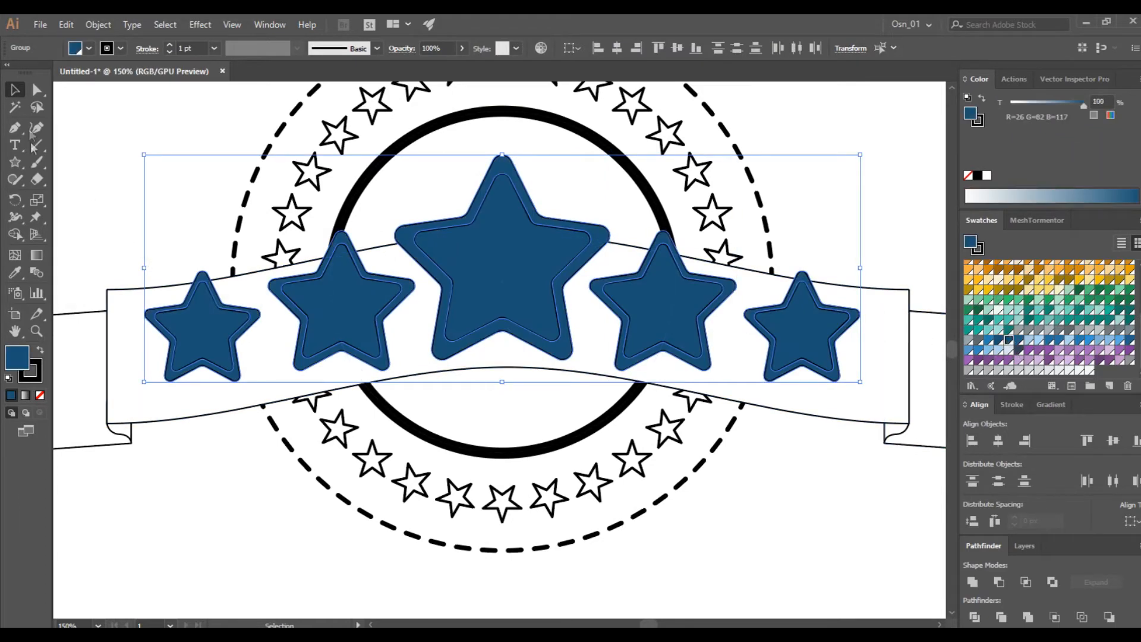
# Step: Fill the inner shapes of the first four ribbon stars with orange-red and the last star's inner shape with light pink (R=243 G=147 B=138)
pyautogui.click(37, 89)
pyautogui.click(174, 189)
pyautogui.click(202, 330)
pyautogui.keyDown('shift'); pyautogui.click(349, 309); pyautogui.keyUp('shift')
pyautogui.keyDown('shift'); pyautogui.click(479, 289); pyautogui.keyUp('shift')
pyautogui.keyDown('shift'); pyautogui.click(650, 314); pyautogui.keyUp('shift')
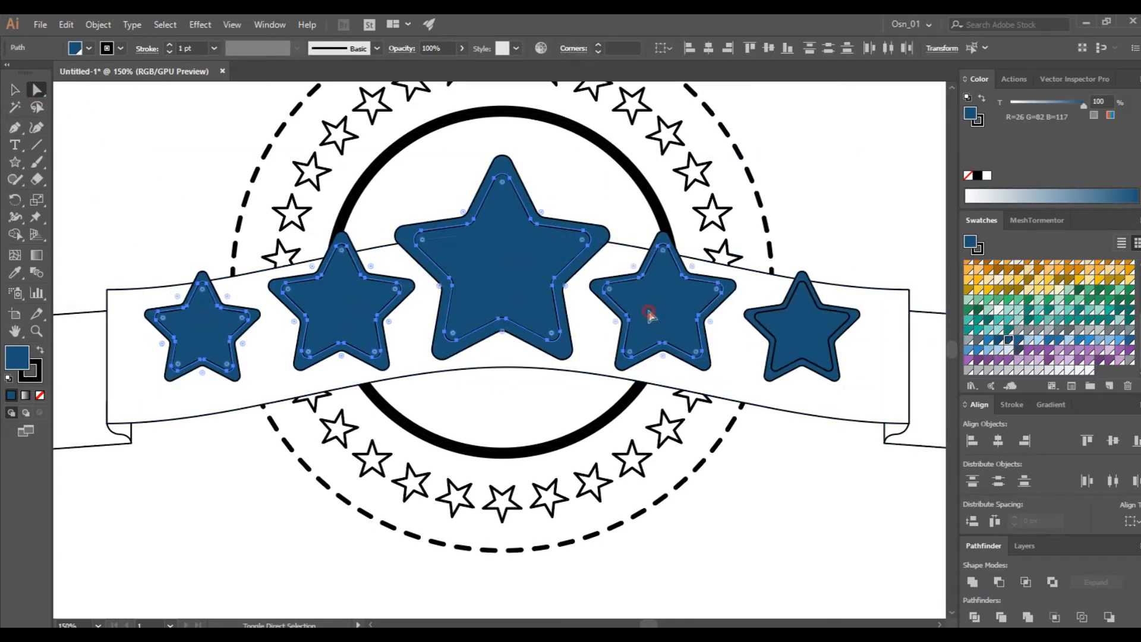
pyautogui.scroll(5, 1055, 339)
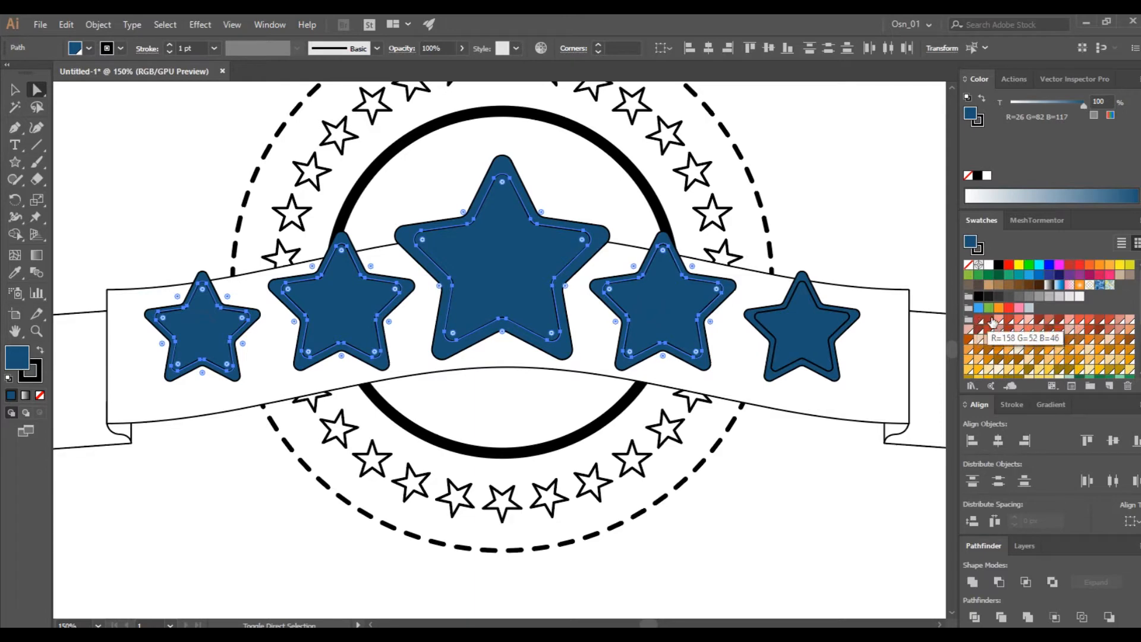
pyautogui.scroll(-3, 999, 339)
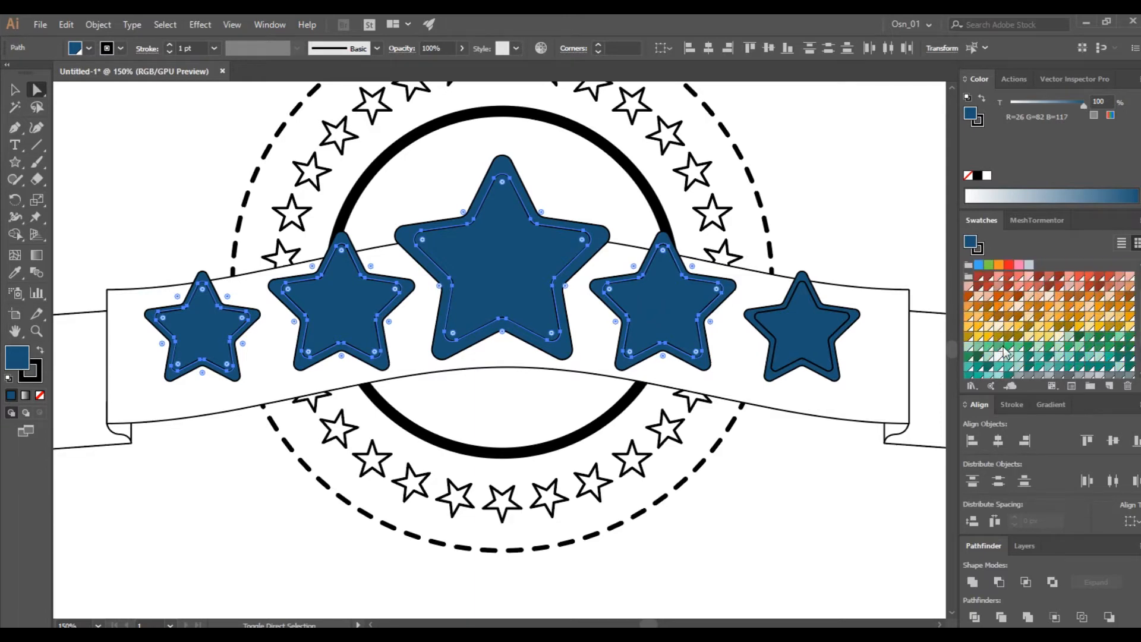
pyautogui.click(1089, 282)
pyautogui.click(809, 333)
pyautogui.click(1068, 268)
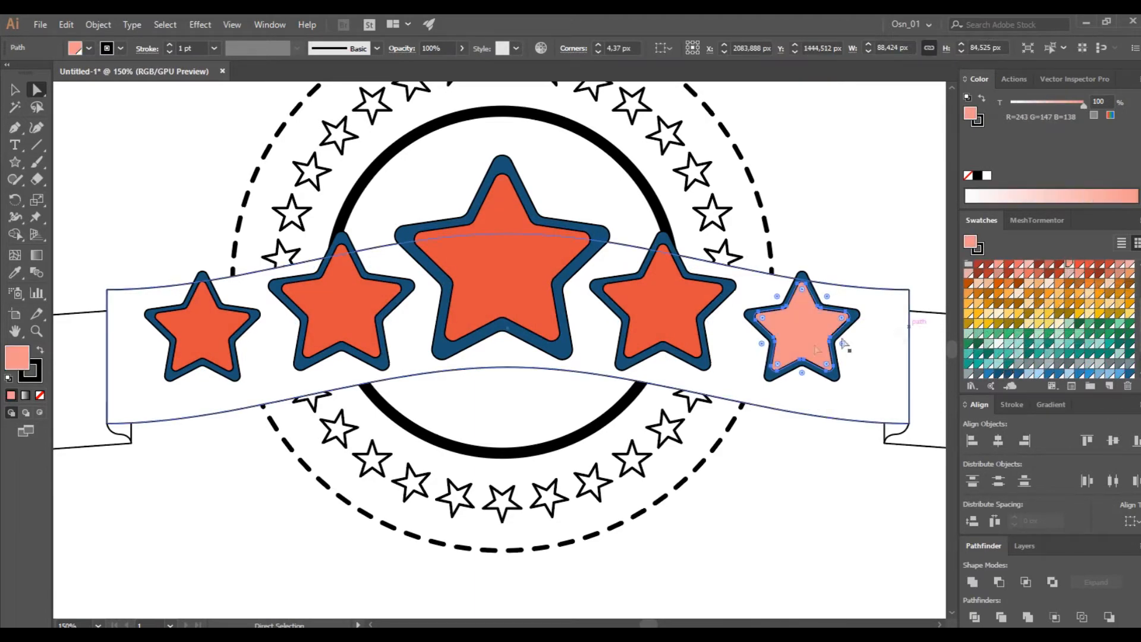
# Step: Fill the thick-stroked central circle behind the stars with blue (R=35 G=129 B=183)
pyautogui.scroll(-1, 696, 402)
pyautogui.click(551, 234)
pyautogui.scroll(-5, 1049, 375)
pyautogui.click(989, 344)
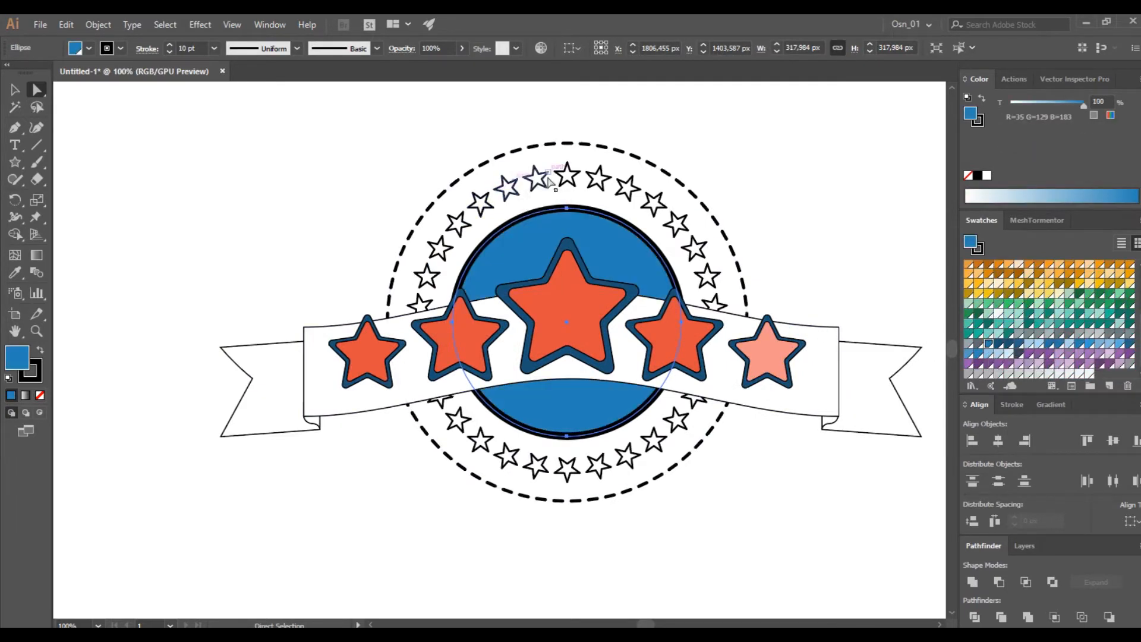
pyautogui.click(572, 180)
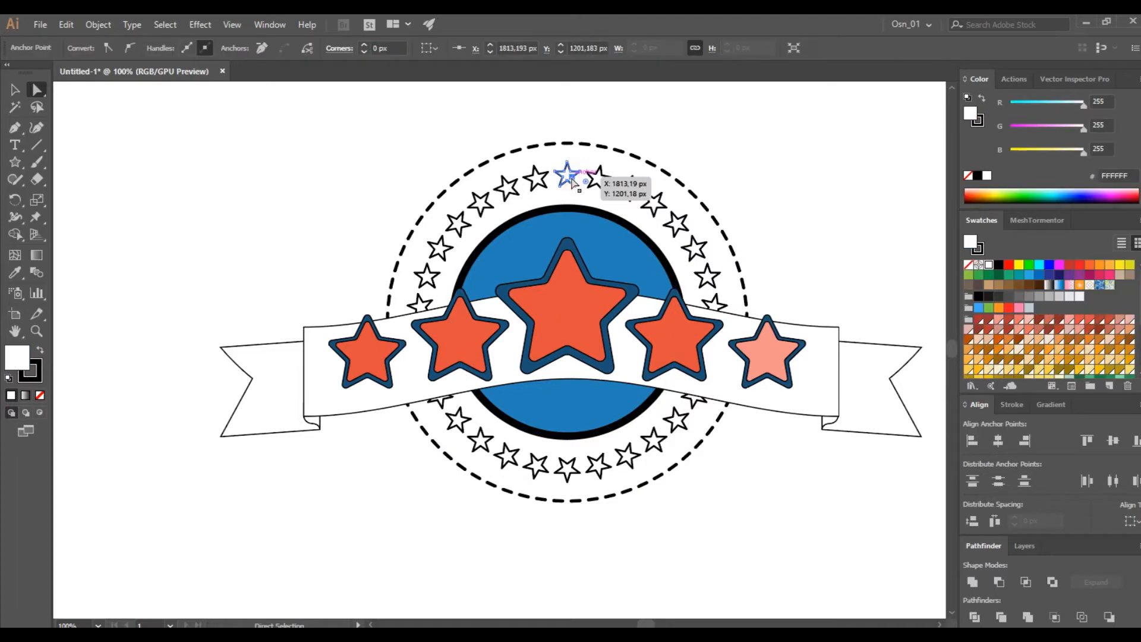
pyautogui.click(14, 90)
pyautogui.moveTo(568, 176); pyautogui.dragTo(539, 178)
pyautogui.scroll(1, 540, 177)
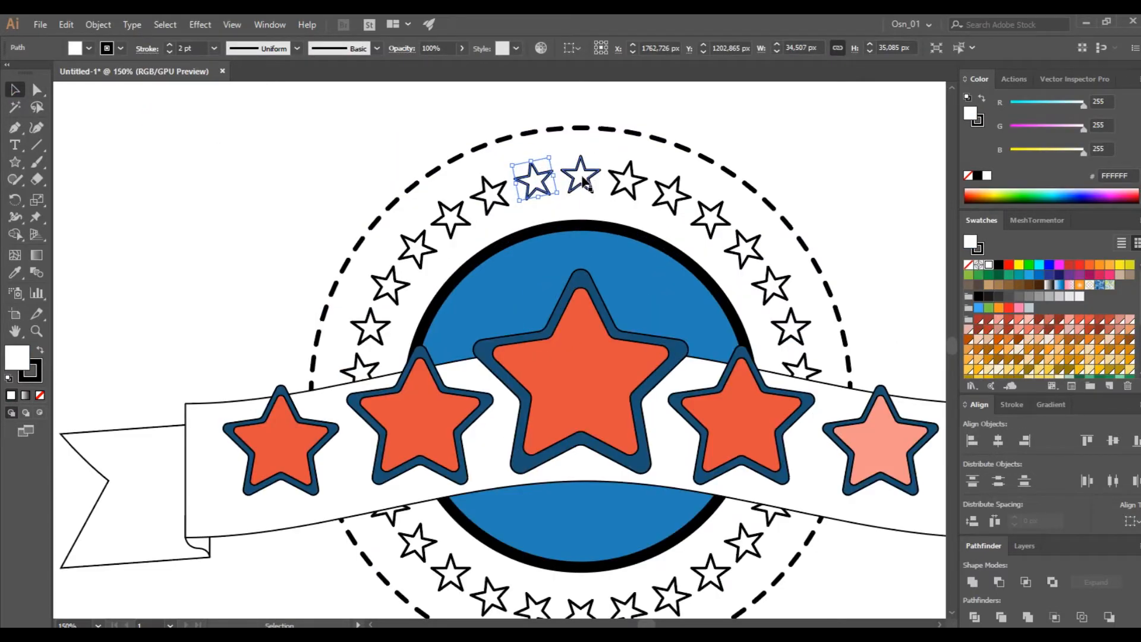
pyautogui.scroll(-1, 820, 169)
pyautogui.click(840, 157)
pyautogui.scroll(-2, 829, 166)
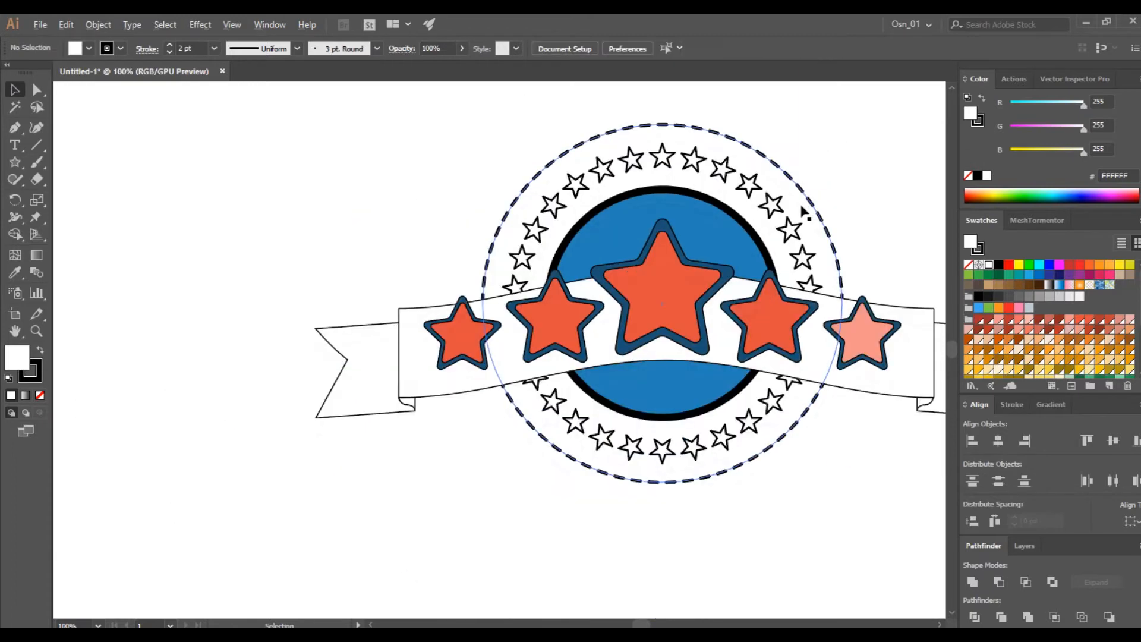
# Step: Fill all the small ring stars above the ribbon with light yellow
pyautogui.hscroll(2, 803, 211)
pyautogui.click(593, 192)
pyautogui.scroll(2, 593, 192)
pyautogui.keyDown('shift'); pyautogui.click(656, 196); pyautogui.keyUp('shift')
pyautogui.keyDown('shift'); pyautogui.click(828, 297); pyautogui.keyUp('shift')
pyautogui.keyDown('shift'); pyautogui.click(856, 340); pyautogui.keyUp('shift')
pyautogui.keyDown('shift'); pyautogui.click(880, 394); pyautogui.keyUp('shift')
pyautogui.keyDown('shift'); pyautogui.click(891, 449); pyautogui.keyUp('shift')
pyautogui.keyDown('shift'); pyautogui.click(526, 203); pyautogui.keyUp('shift')
pyautogui.keyDown('shift'); pyautogui.click(501, 223); pyautogui.keyUp('shift')
pyautogui.keyDown('shift'); pyautogui.click(472, 212); pyautogui.keyUp('shift')
pyautogui.keyDown('shift'); pyautogui.click(376, 296); pyautogui.keyUp('shift')
pyautogui.keyDown('shift'); pyautogui.click(340, 337); pyautogui.keyUp('shift')
pyautogui.keyDown('shift'); pyautogui.click(314, 391); pyautogui.keyUp('shift')
pyautogui.keyDown('shift'); pyautogui.click(300, 447); pyautogui.keyUp('shift')
pyautogui.hotkey('ctrl', '-')
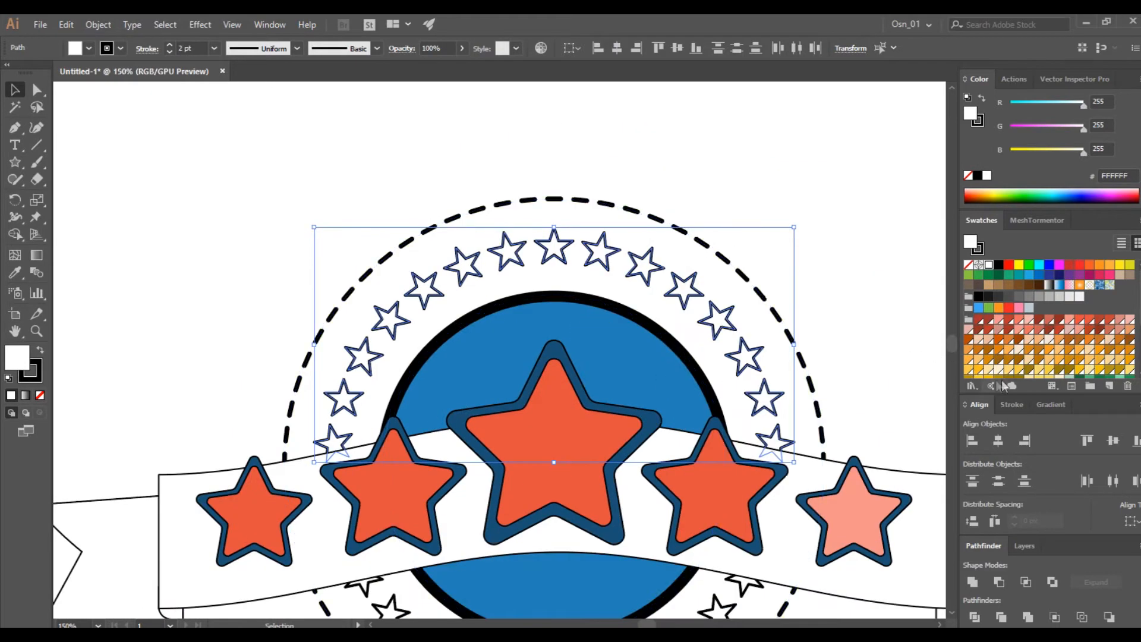
pyautogui.scroll(-3, 989, 374)
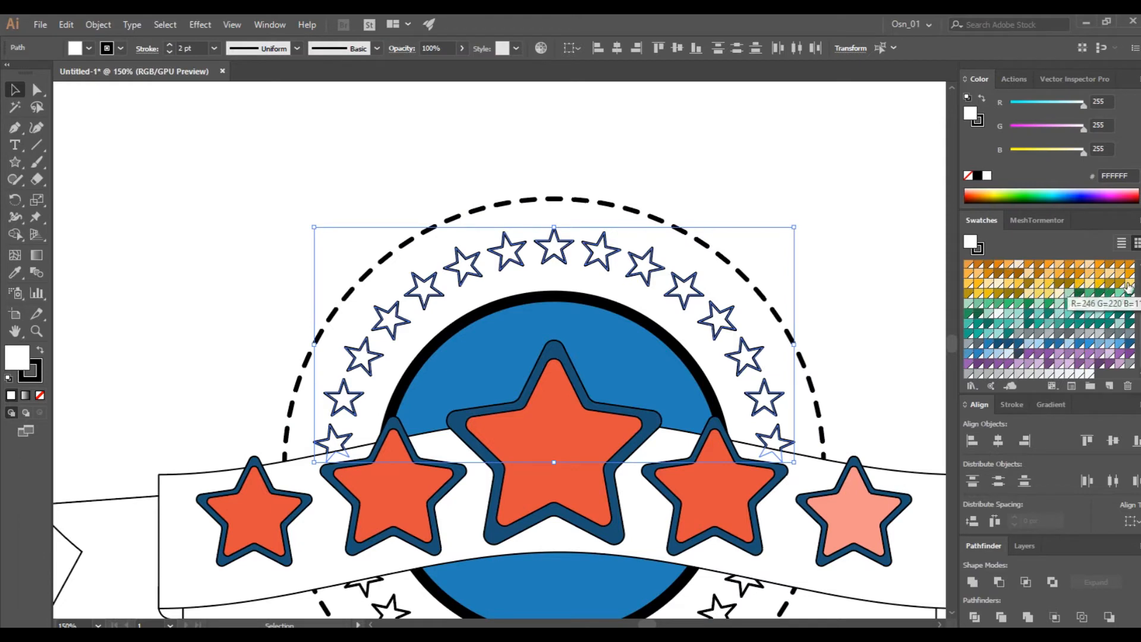
pyautogui.click(1127, 287)
# Step: Apply the yellow star's appearance to all the small ring stars below the ribbon with the Eyedropper, and clear the selection
pyautogui.scroll(-5, 466, 420)
pyautogui.click(360, 405)
pyautogui.keyDown('shift'); pyautogui.click(390, 441); pyautogui.keyUp('shift')
pyautogui.keyDown('shift'); pyautogui.click(425, 473); pyautogui.keyUp('shift')
pyautogui.keyDown('shift'); pyautogui.click(464, 495); pyautogui.keyUp('shift')
pyautogui.keyDown('shift'); pyautogui.click(600, 510); pyautogui.keyUp('shift')
pyautogui.keyDown('shift'); pyautogui.click(643, 494); pyautogui.keyUp('shift')
pyautogui.keyDown('shift'); pyautogui.click(684, 471); pyautogui.keyUp('shift')
pyautogui.keyDown('shift'); pyautogui.click(717, 441); pyautogui.keyUp('shift')
pyautogui.keyDown('shift'); pyautogui.click(743, 408); pyautogui.keyUp('shift')
pyautogui.press('i')
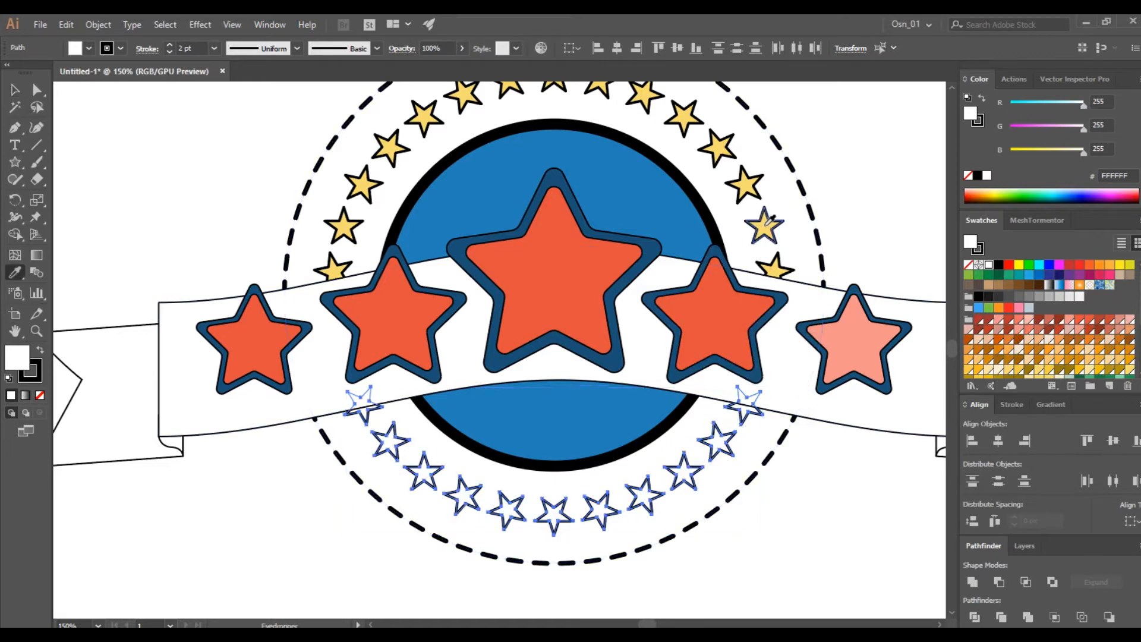
pyautogui.click(764, 227)
pyautogui.click(15, 89)
pyautogui.click(102, 149)
# Step: Fill the ribbon's front band with light green (R=84 G=189 B=127)
pyautogui.click(205, 416)
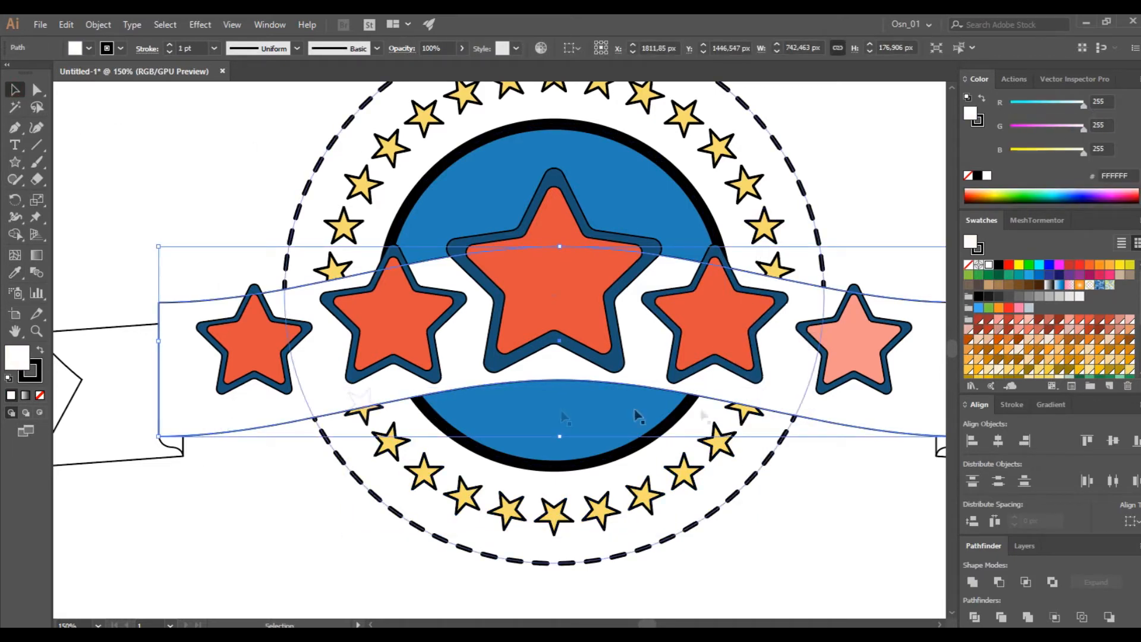
pyautogui.scroll(-5, 1109, 331)
pyautogui.click(1083, 295)
pyautogui.click(1092, 314)
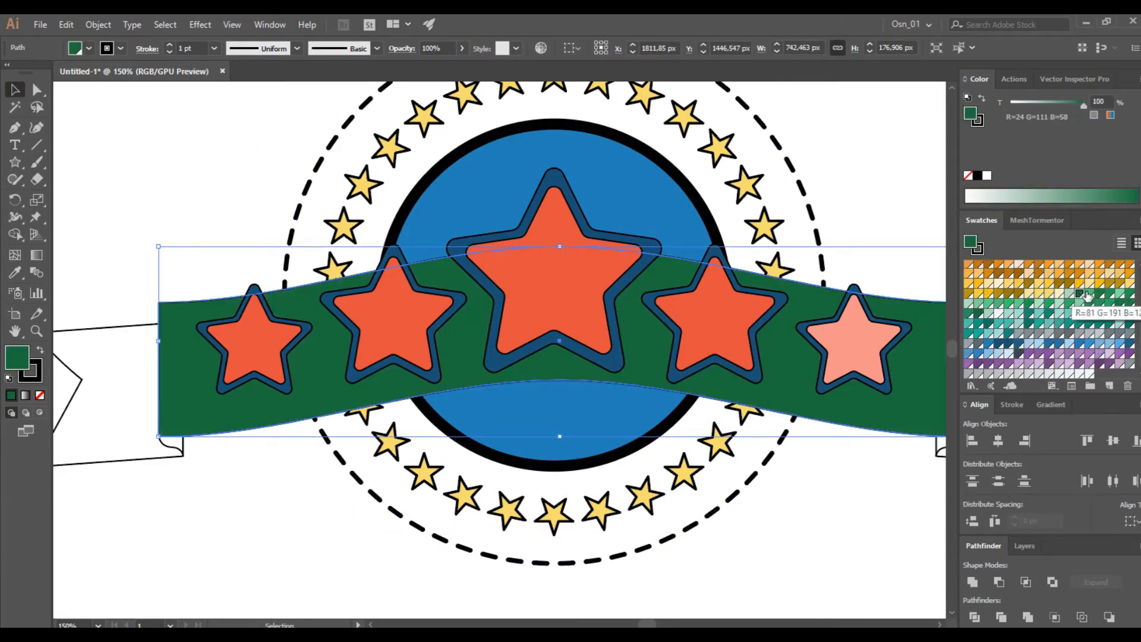
pyautogui.click(1092, 296)
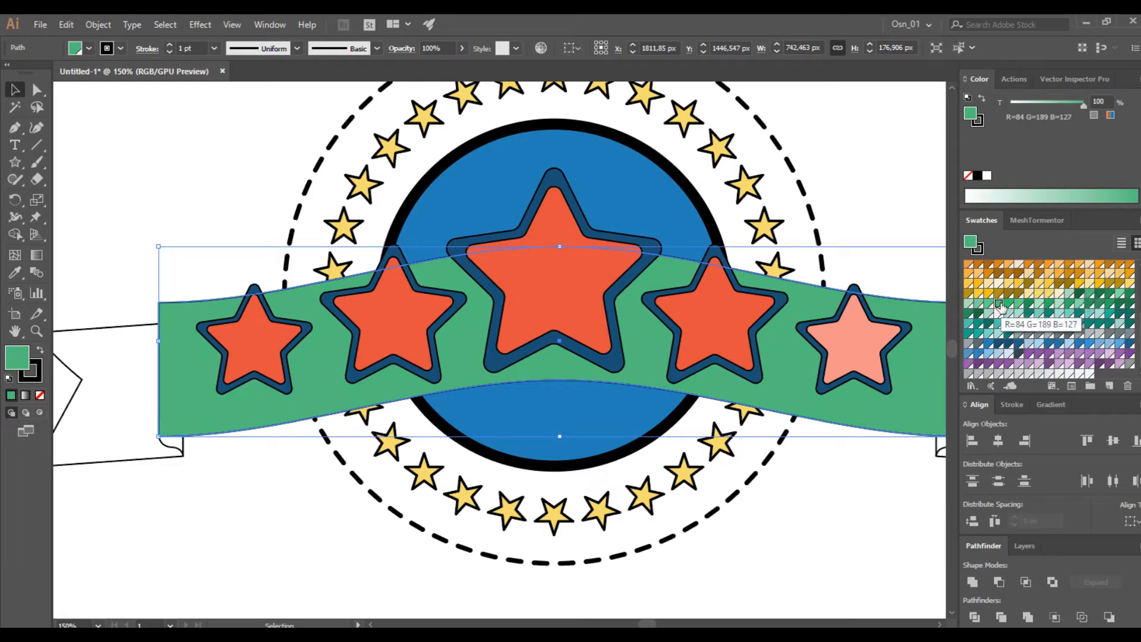
# Step: Fill both notched ribbon tails with a darker green and clear the selection
pyautogui.hscroll(3, 917, 402)
pyautogui.click(900, 364)
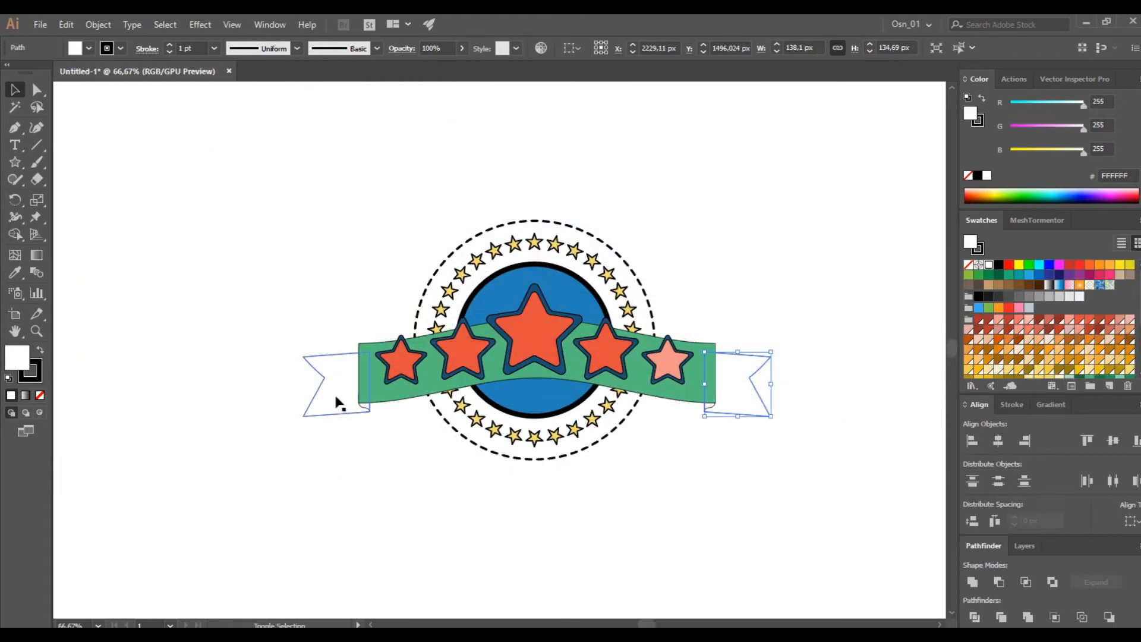
pyautogui.keyDown('shift'); pyautogui.click(336, 400); pyautogui.keyUp('shift')
pyautogui.hotkey('ctrl', '=')
pyautogui.hotkey('ctrl', '=')
pyautogui.scroll(-5, 1083, 305)
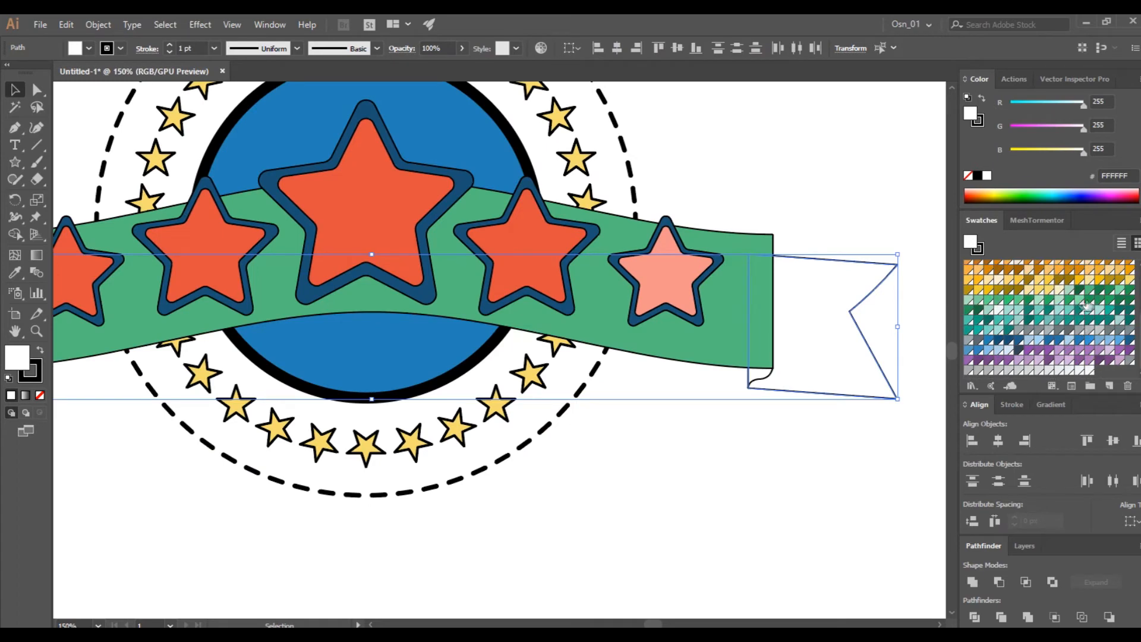
pyautogui.click(1082, 302)
pyautogui.click(757, 434)
# Step: Fill the two small ribbon folds beneath the ends of the front band with dark teal (R=19 G=122 B=101)
pyautogui.click(761, 386)
pyautogui.hscroll(-3, 595, 399)
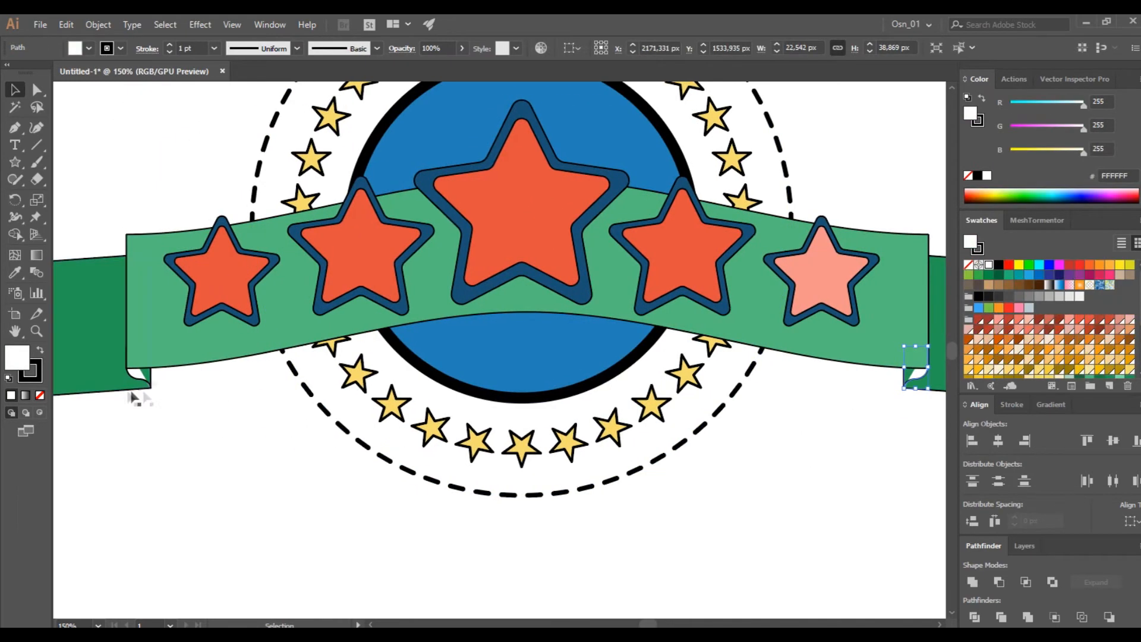
pyautogui.keyDown('shift'); pyautogui.click(139, 382); pyautogui.keyUp('shift')
pyautogui.scroll(-5, 1088, 344)
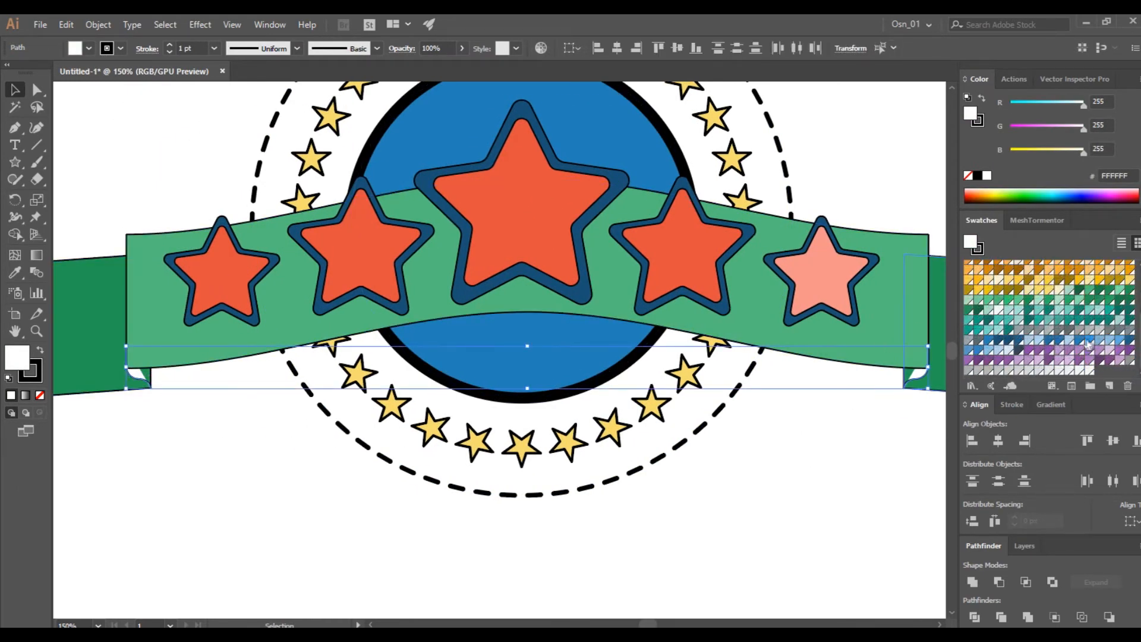
pyautogui.click(1118, 311)
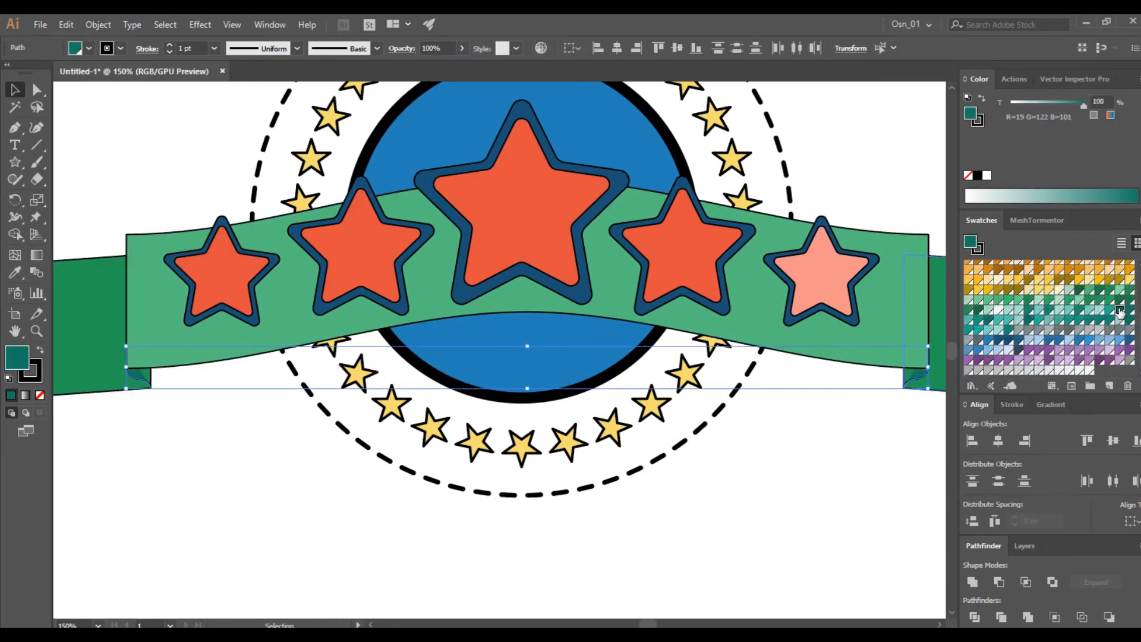
pyautogui.click(191, 453)
pyautogui.scroll(-2, 192, 453)
pyautogui.scroll(1, 191, 453)
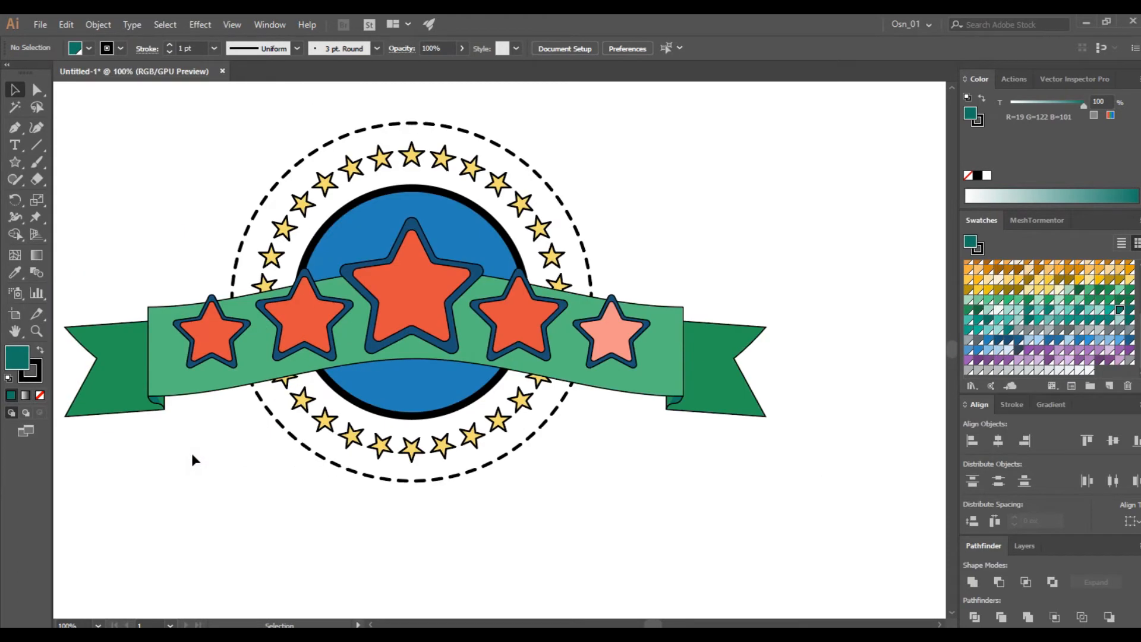
# Step: Recolour the ribbon's front band with medium green (R=43 G=178 B=101) and clear the selection
pyautogui.click(354, 357)
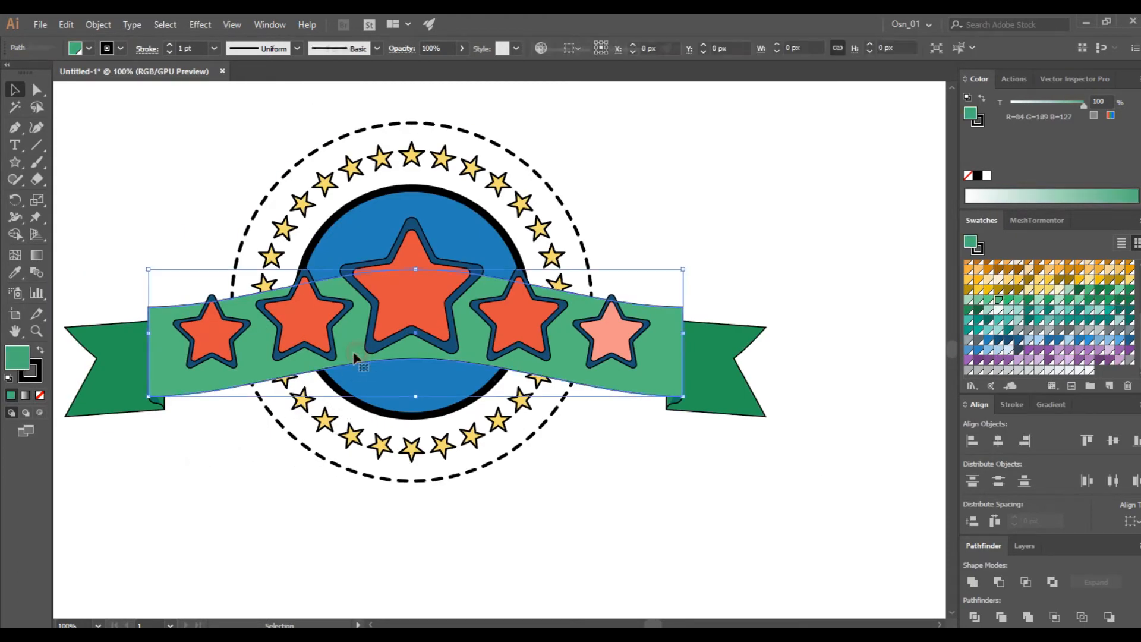
pyautogui.click(1098, 301)
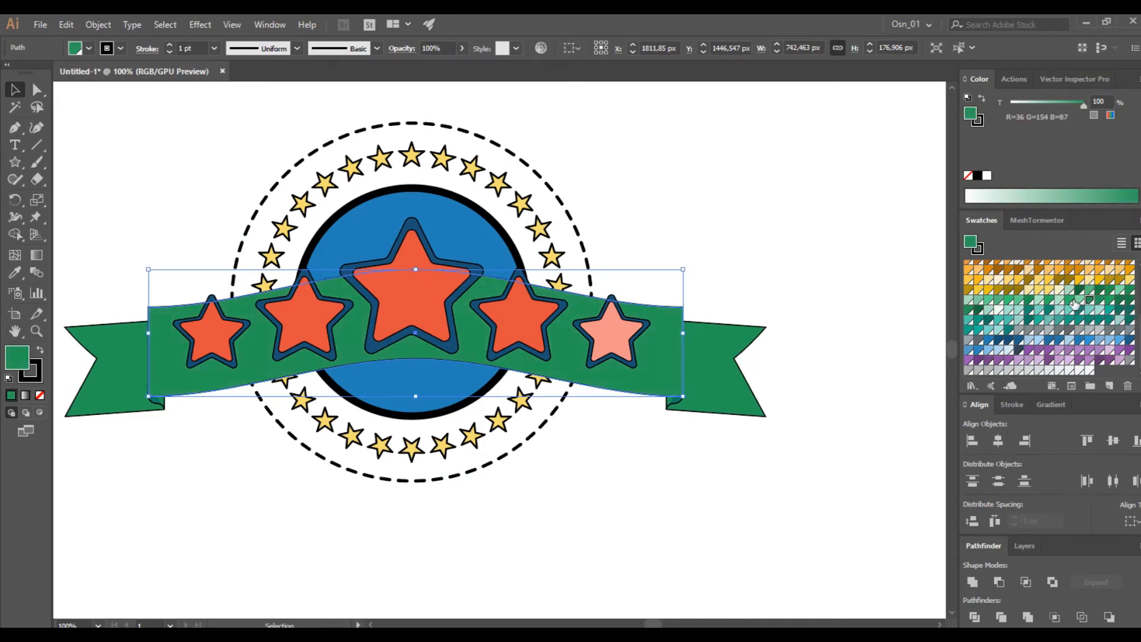
pyautogui.click(1070, 301)
pyautogui.click(790, 240)
pyautogui.scroll(-1, 789, 240)
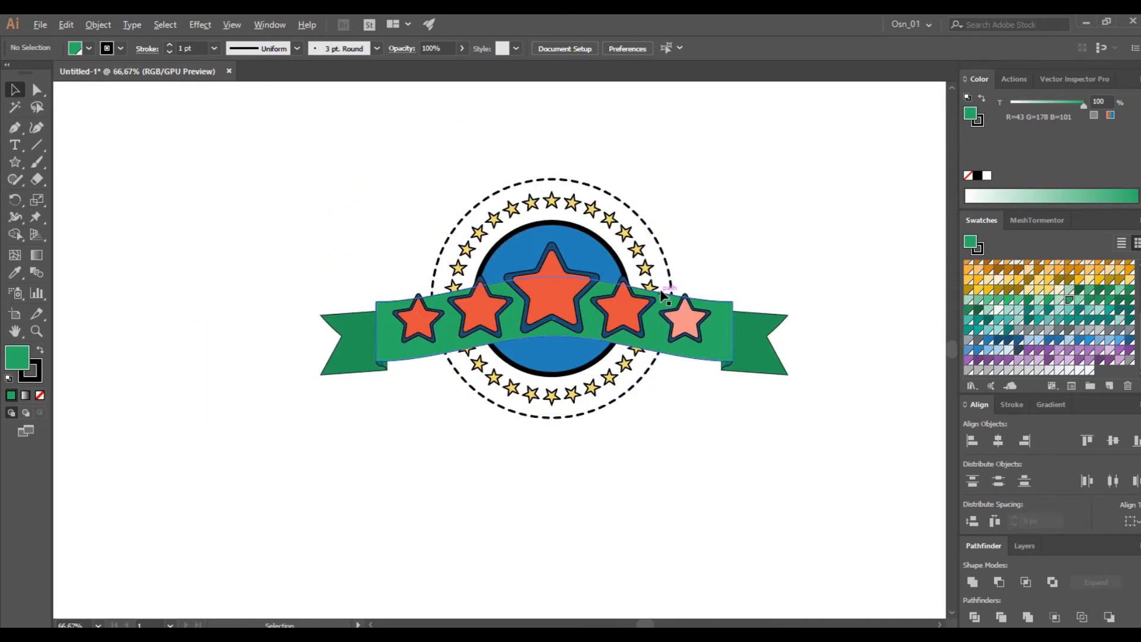
pyautogui.scroll(1, 665, 217)
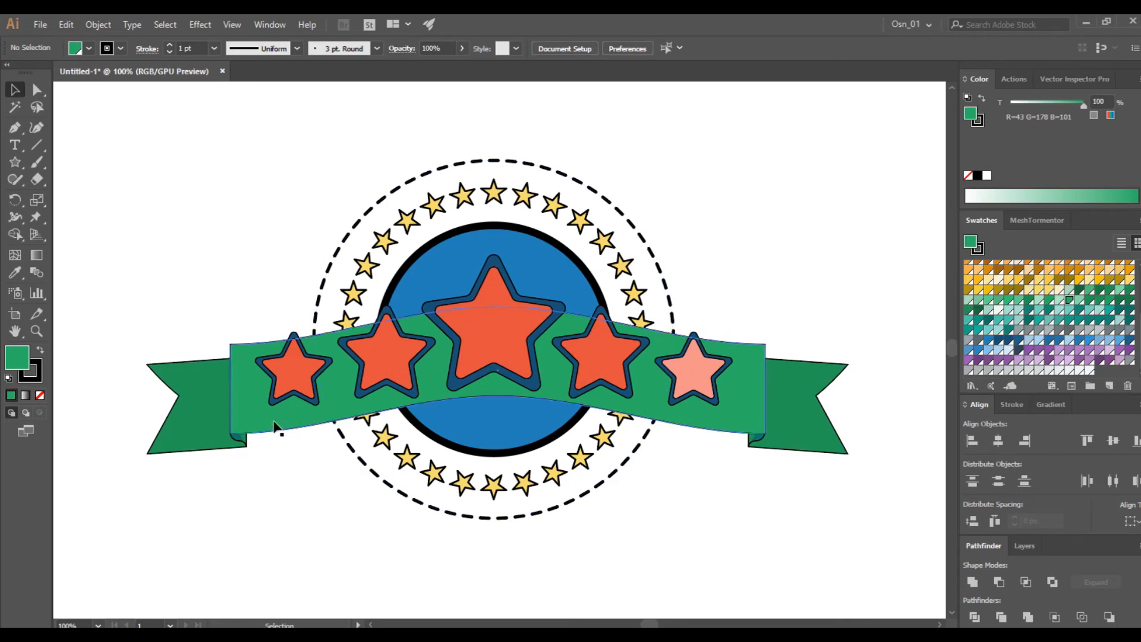
# Step: Isolate the ribbon's front band and draw a closed curved shape over its upper and right portions with the Curvature tool
pyautogui.doubleClick(282, 418)
pyautogui.click(36, 127)
pyautogui.click(188, 305)
pyautogui.click(307, 363)
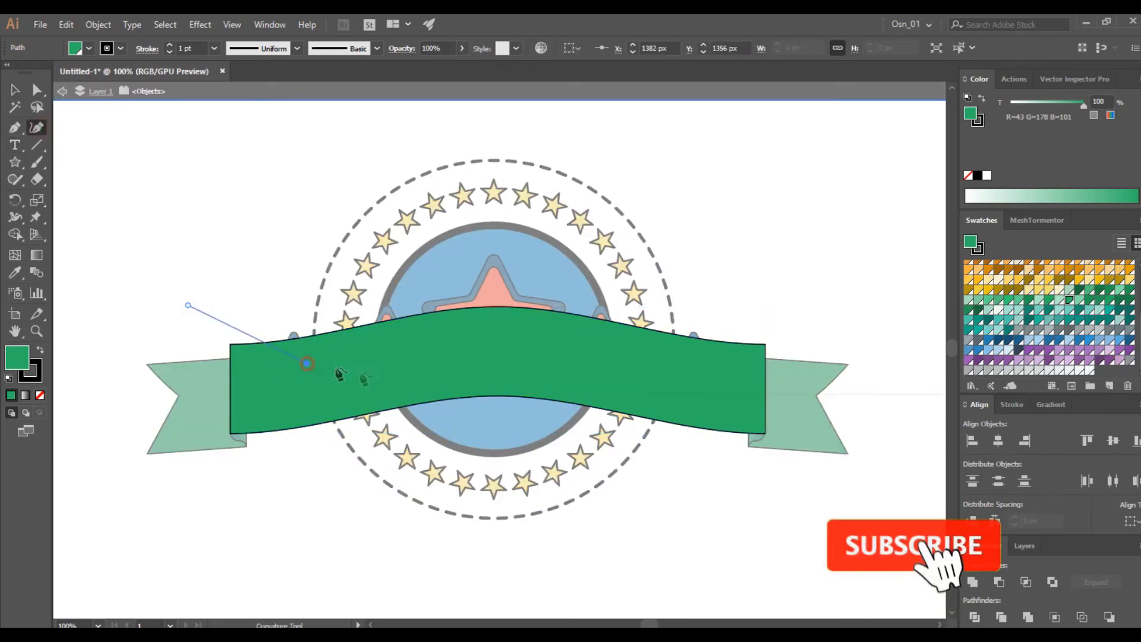
pyautogui.click(473, 337)
pyautogui.click(684, 406)
pyautogui.click(825, 552)
pyautogui.click(930, 334)
pyautogui.click(642, 192)
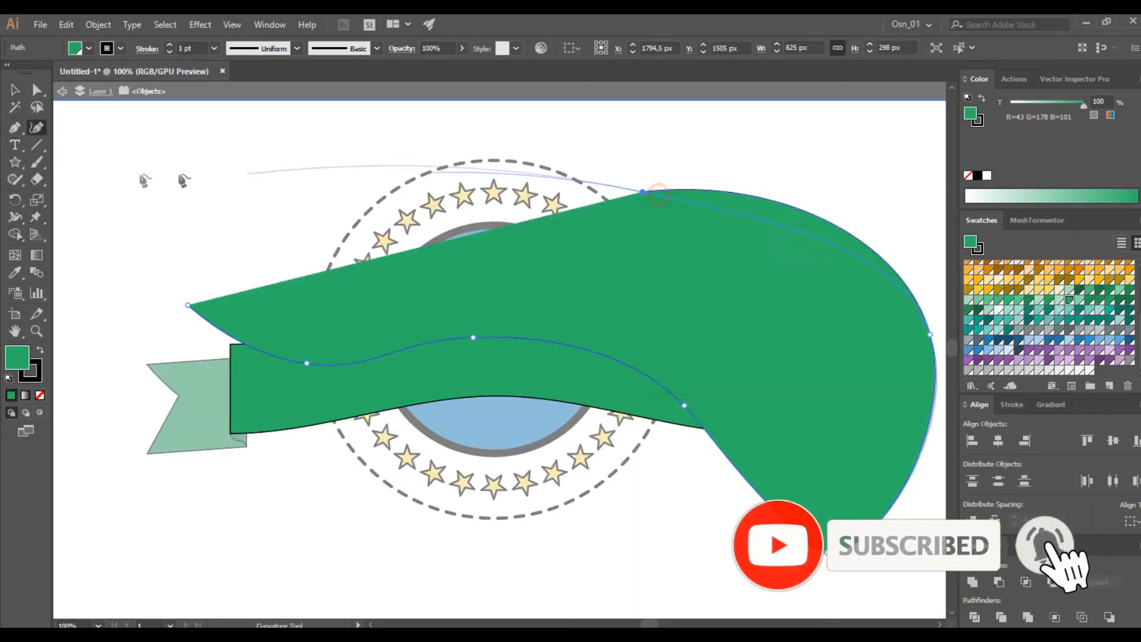
pyautogui.click(91, 298)
pyautogui.click(188, 305)
pyautogui.press('v')
pyautogui.click(66, 260)
# Step: Duplicate the front band in place and trim the curved shape to the band's outline with Shape Builder
pyautogui.click(288, 421)
pyautogui.hotkey('ctrl', 'z')
pyautogui.hotkey('ctrl', 'c')
pyautogui.hotkey('ctrl', 'f')
pyautogui.keyDown('shift'); pyautogui.click(309, 351); pyautogui.keyUp('shift')
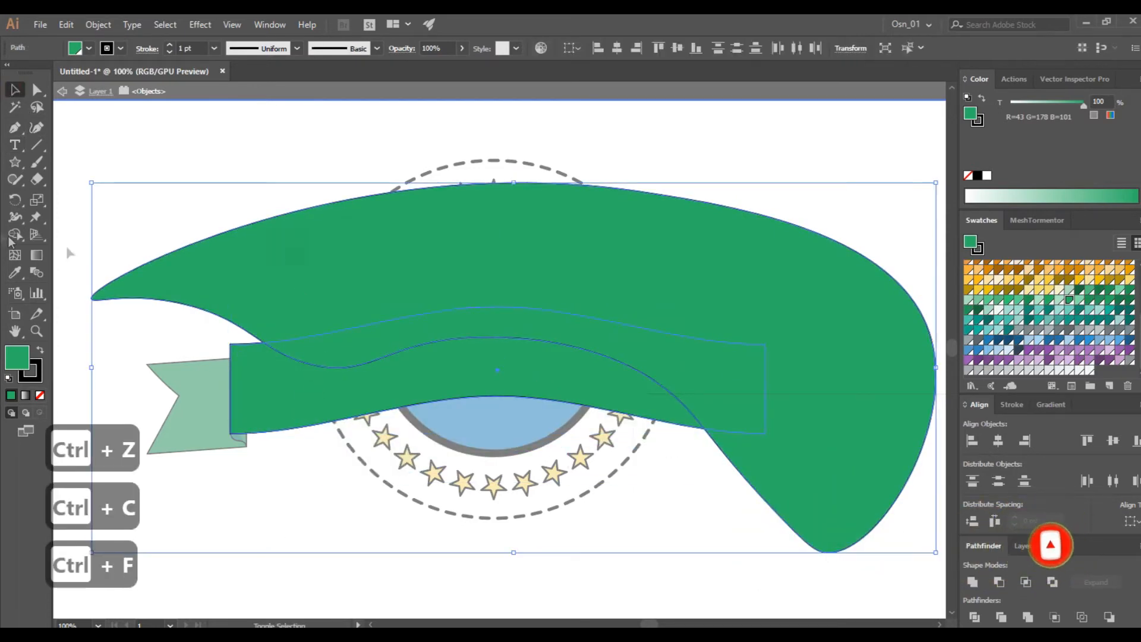
pyautogui.click(15, 234)
pyautogui.keyDown('alt'); pyautogui.click(382, 272); pyautogui.keyUp('alt')
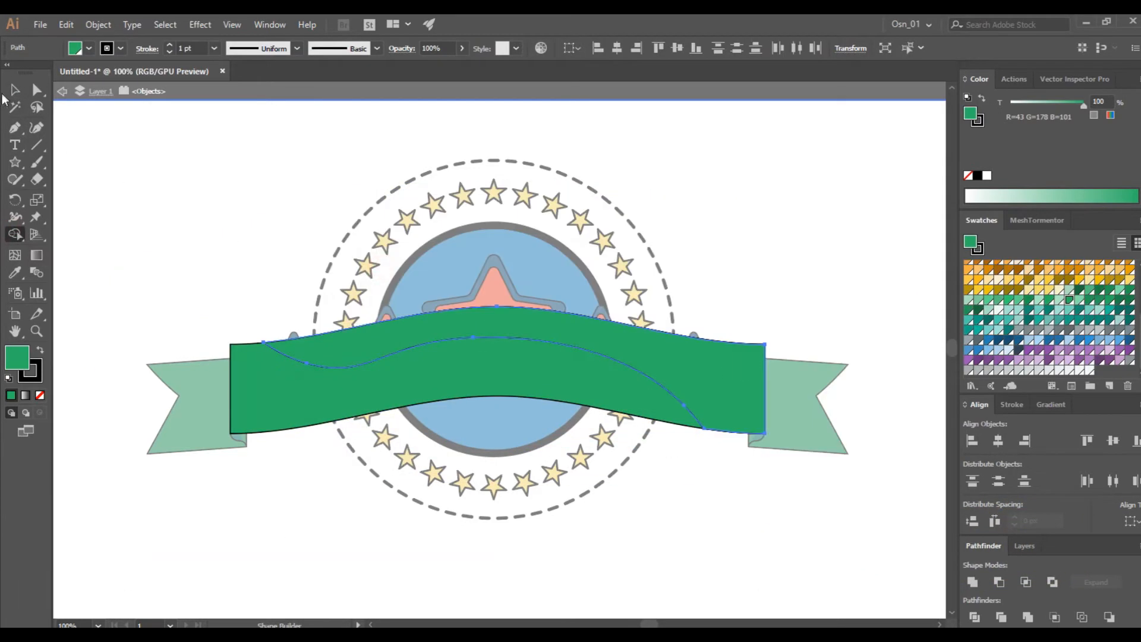
# Step: Turn the trimmed band piece into a highlight with white fill, no stroke and 15% opacity, then leave isolation mode
pyautogui.press('v')
pyautogui.scroll(5, 1002, 308)
pyautogui.click(988, 275)
pyautogui.click(999, 265)
pyautogui.click(989, 264)
pyautogui.write('15')
pyautogui.press('Return')
pyautogui.click(313, 181)
pyautogui.click(433, 349)
pyautogui.click(36, 377)
pyautogui.click(40, 395)
pyautogui.click(16, 358)
pyautogui.doubleClick(173, 265)
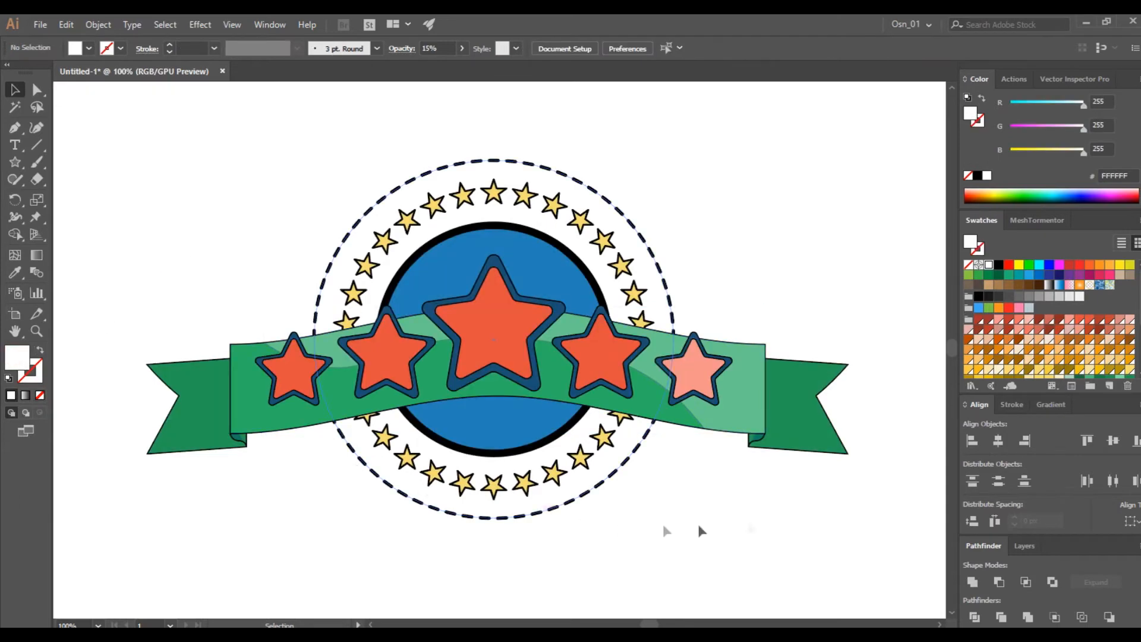
# Step: Duplicate the right ribbon tail in place and give the copy the band highlight's white, strokeless 15% opacity style
pyautogui.scroll(-1, 800, 419)
pyautogui.click(795, 407)
pyautogui.scroll(1, 797, 392)
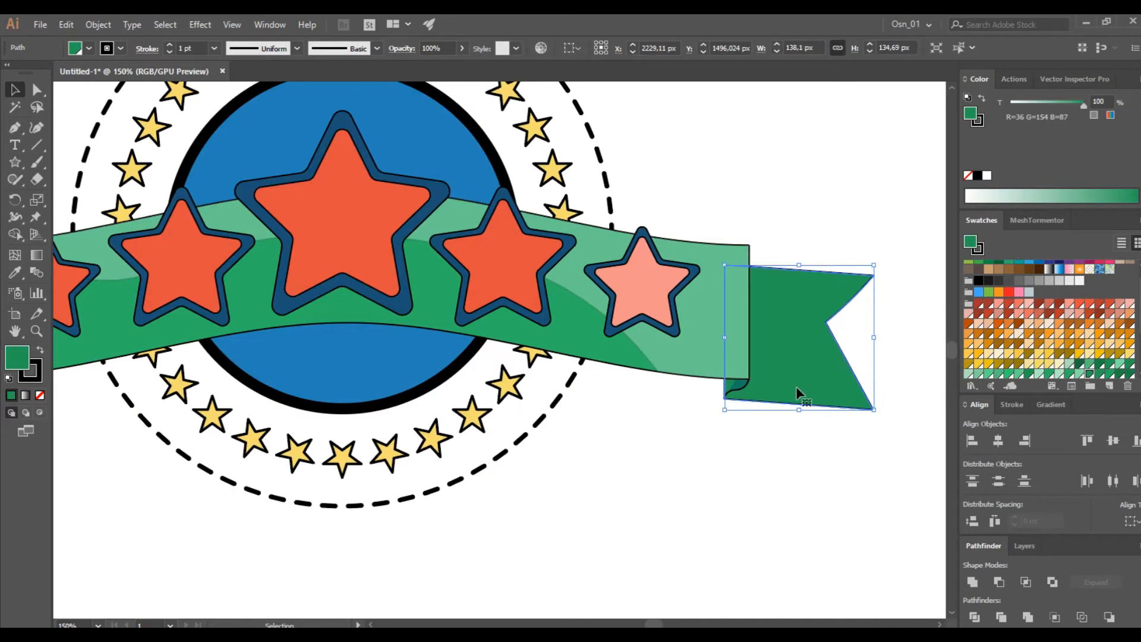
pyautogui.hotkey('ctrl', 'c')
pyautogui.hotkey('ctrl', 'f')
pyautogui.press('v')
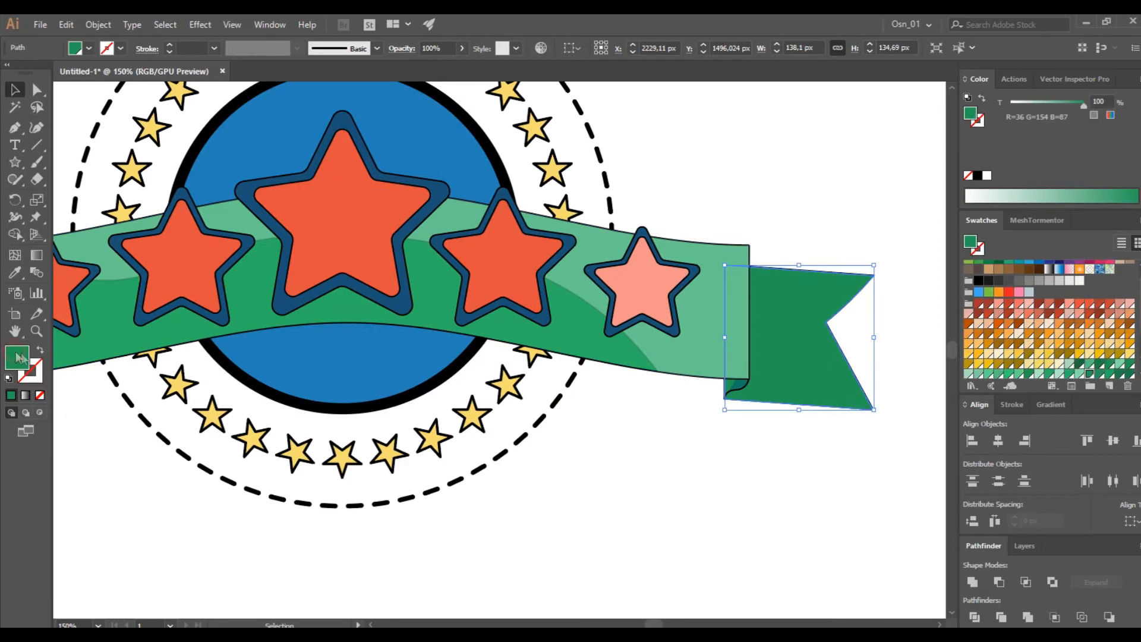
pyautogui.press('i')
pyautogui.click(542, 203)
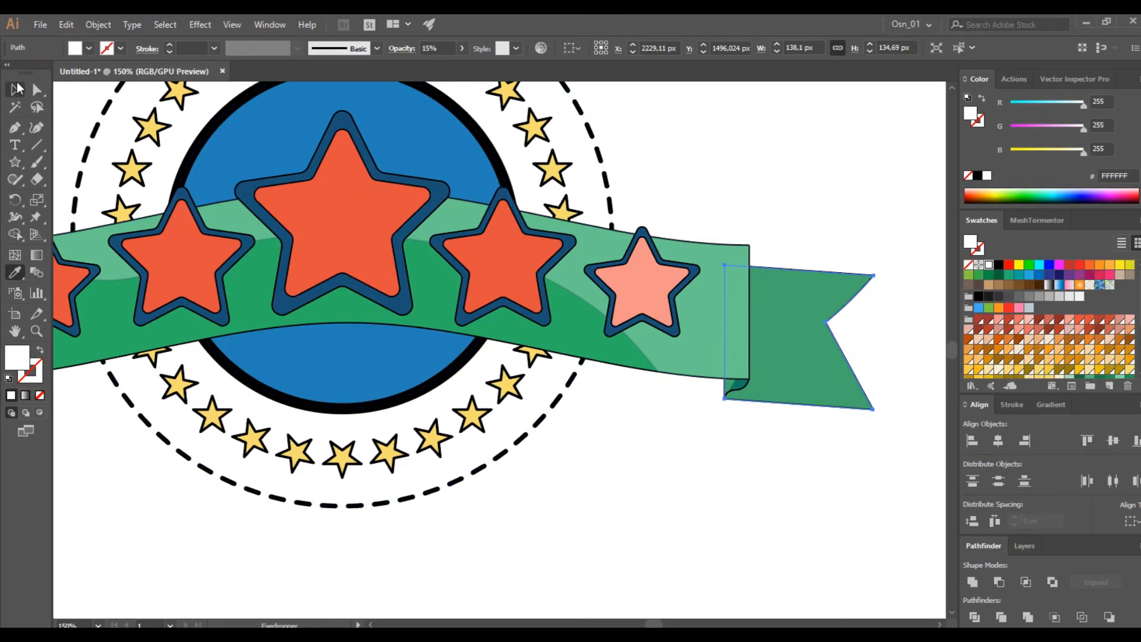
pyautogui.press('v')
pyautogui.scroll(-2, 600, 418)
pyautogui.scroll(-1, 602, 420)
pyautogui.click(602, 492)
pyautogui.moveTo(709, 368); pyautogui.dragTo(766, 388)
pyautogui.hotkey('ctrl', 'z')
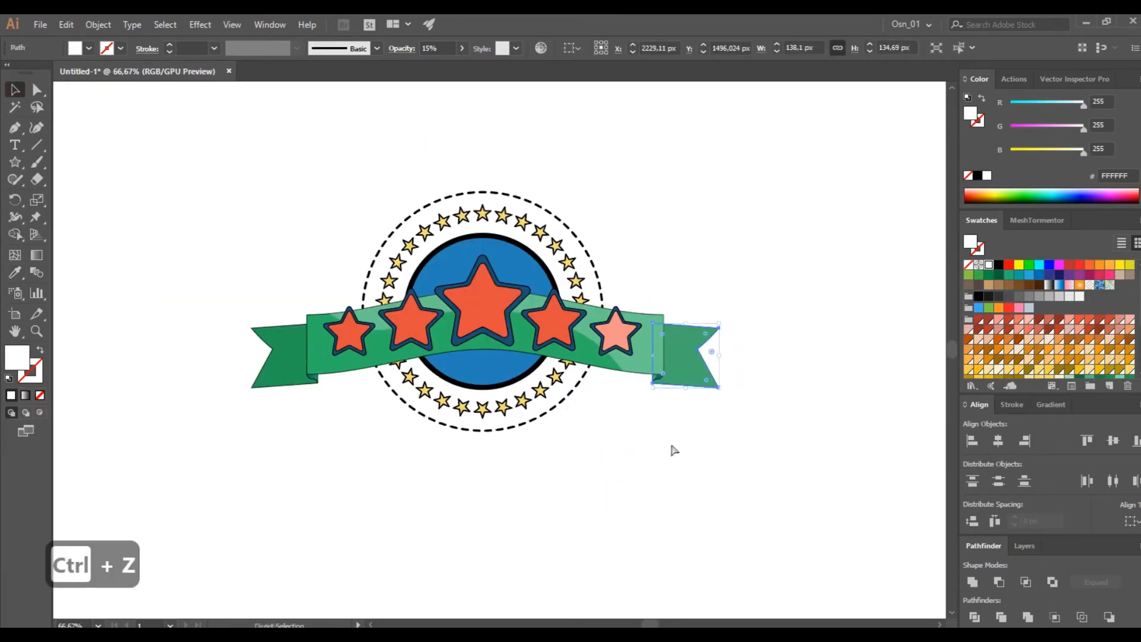
pyautogui.hscroll(-2, 706, 465)
pyautogui.scroll(4, 773, 381)
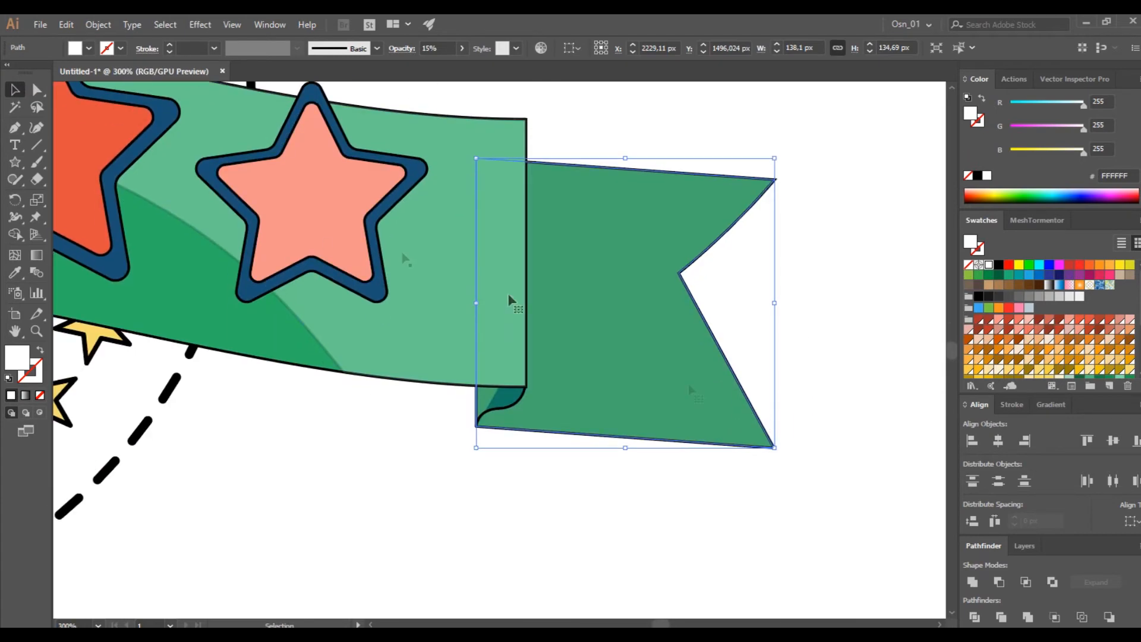
# Step: Draw a closed curved shape about 144 × 366 px over the inner half of the left ribbon tail
pyautogui.scroll(-6, 734, 404)
pyautogui.hscroll(-3, 351, 392)
pyautogui.scroll(2, 351, 372)
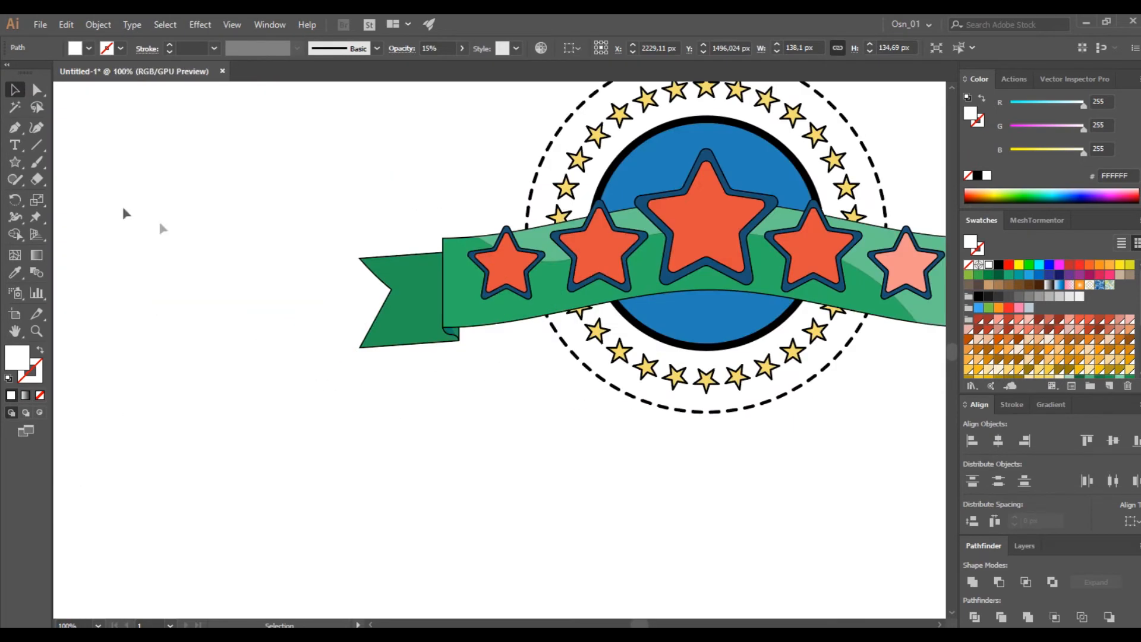
pyautogui.click(374, 231)
pyautogui.click(425, 305)
pyautogui.click(422, 406)
pyautogui.click(422, 457)
pyautogui.click(455, 407)
pyautogui.click(441, 196)
pyautogui.click(374, 230)
pyautogui.click(16, 90)
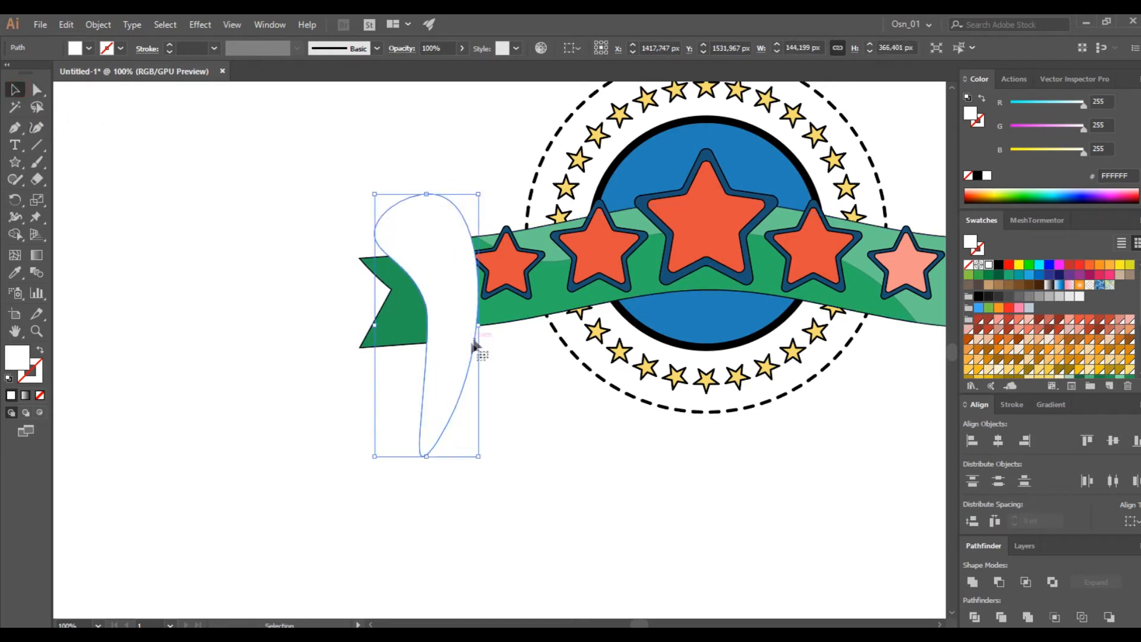
# Step: Duplicate the left tail in place and trim the curved shape to the tail's outline with Shape Builder
pyautogui.click(409, 329)
pyautogui.hotkey('ctrl', 'c')
pyautogui.hotkey('ctrl', 'f')
pyautogui.keyDown('shift'); pyautogui.click(432, 215); pyautogui.keyUp('shift')
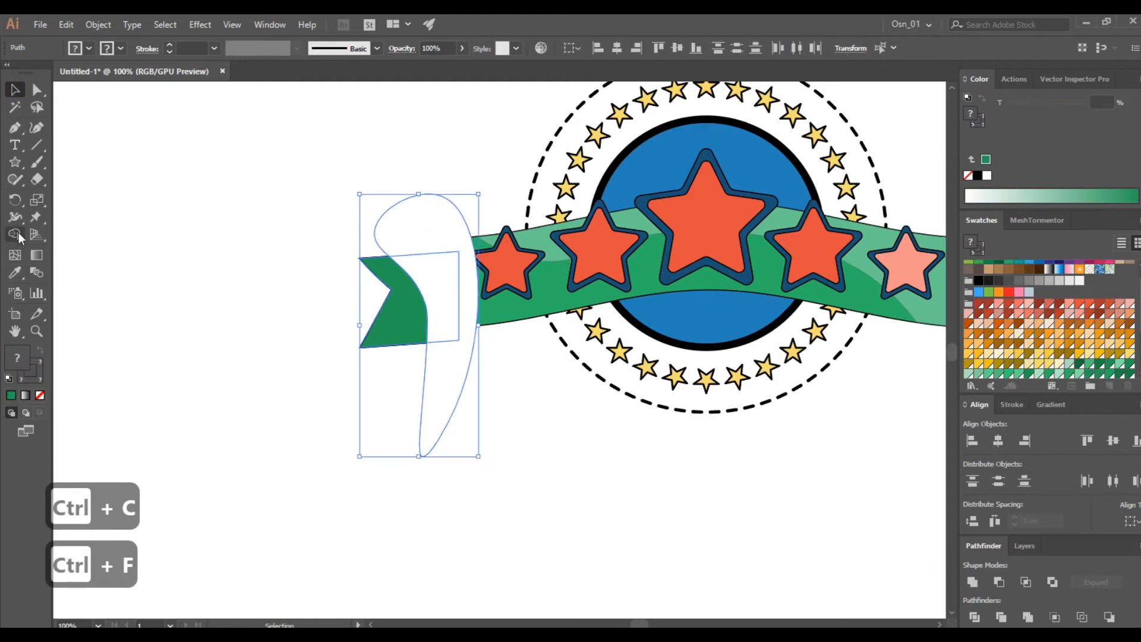
pyautogui.click(15, 234)
pyautogui.keyDown('alt'); pyautogui.click(428, 229); pyautogui.keyUp('alt')
pyautogui.click(16, 90)
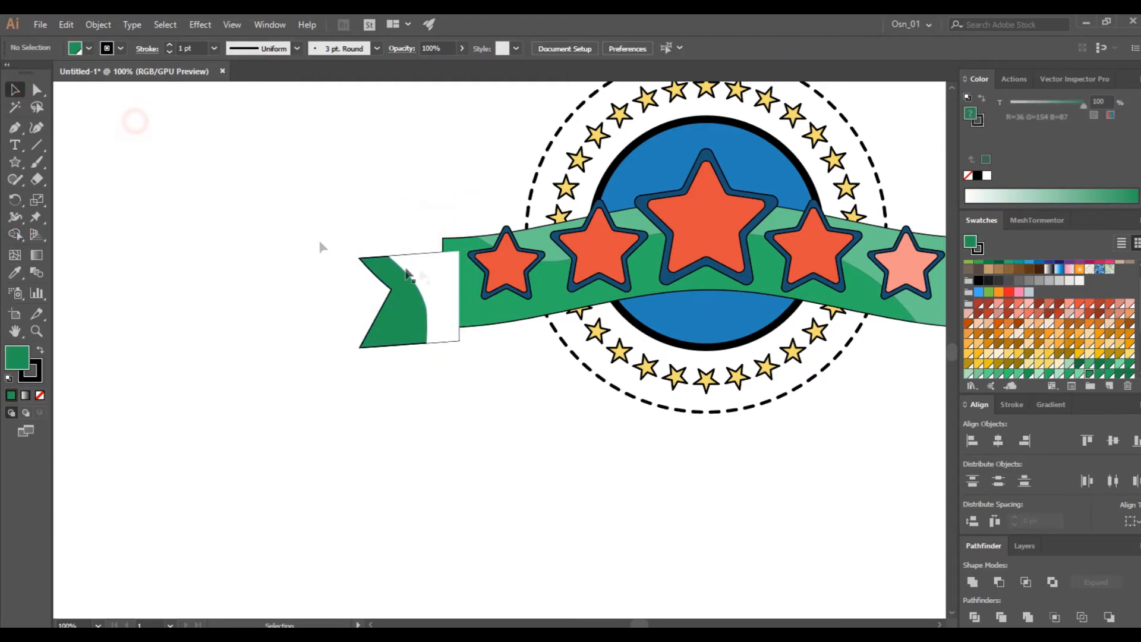
# Step: Style the trimmed left tail piece as a shadow with black fill, no stroke and 15% opacity, sampling the band highlight
pyautogui.click(432, 269)
pyautogui.press('i')
pyautogui.click(541, 240)
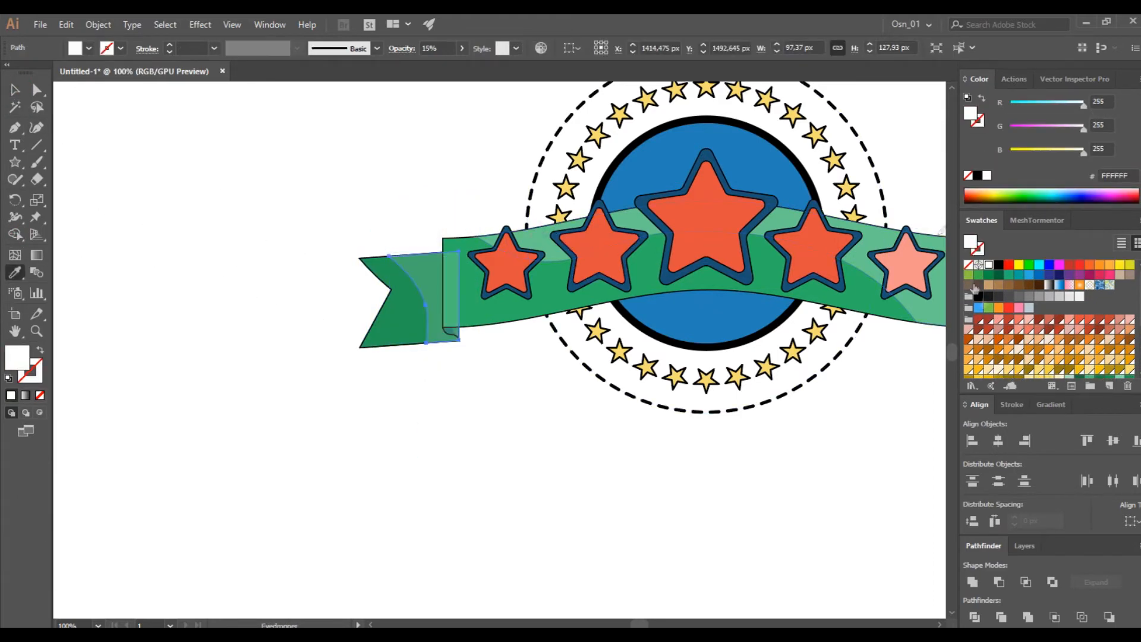
pyautogui.click(998, 265)
# Step: Arrange the shadow piece above the left tail but behind the ribbon's front band and fold, then clear the selection
pyautogui.hotkey('ctrl', '[')
pyautogui.hotkey('ctrl', '[')
pyautogui.hotkey('ctrl', '[')
pyautogui.hotkey('ctrl', '[')
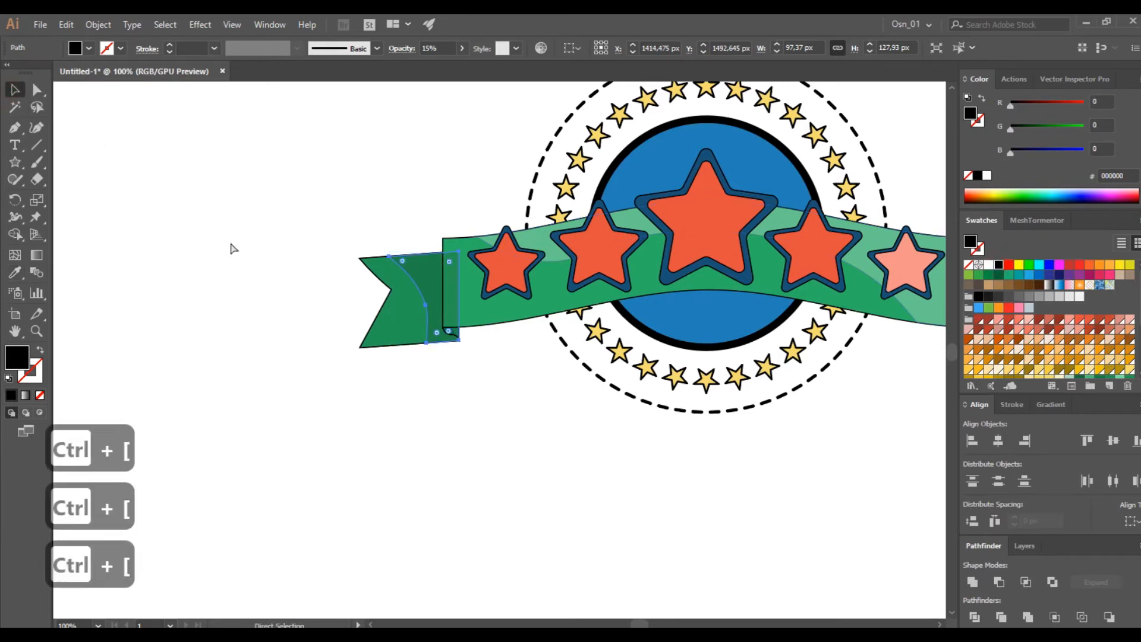
pyautogui.hotkey('ctrl', 'shift', '[')
pyautogui.hotkey('ctrl', ']')
pyautogui.hotkey('ctrl', ']')
pyautogui.hotkey('ctrl', ']')
pyautogui.hotkey('ctrl', ']')
pyautogui.hotkey('ctrl', ']')
pyautogui.hotkey('ctrl', ']')
pyautogui.hotkey('ctrl', ']')
pyautogui.hotkey('ctrl', ']')
pyautogui.hotkey('ctrl', ']')
pyautogui.hotkey('ctrl', ']')
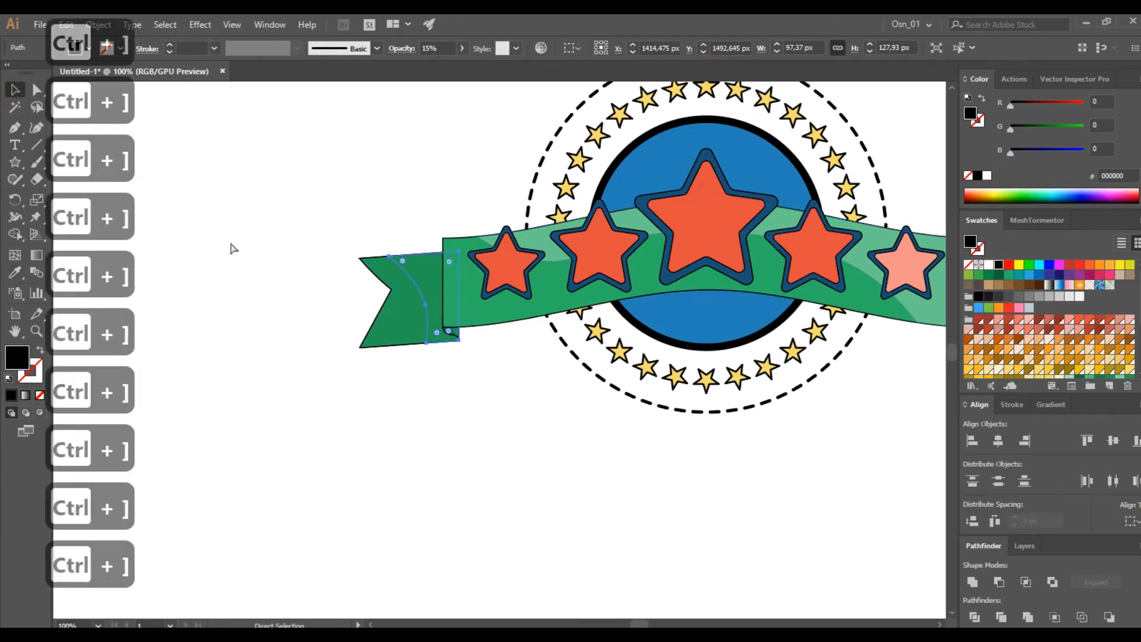
pyautogui.scroll(3, 381, 414)
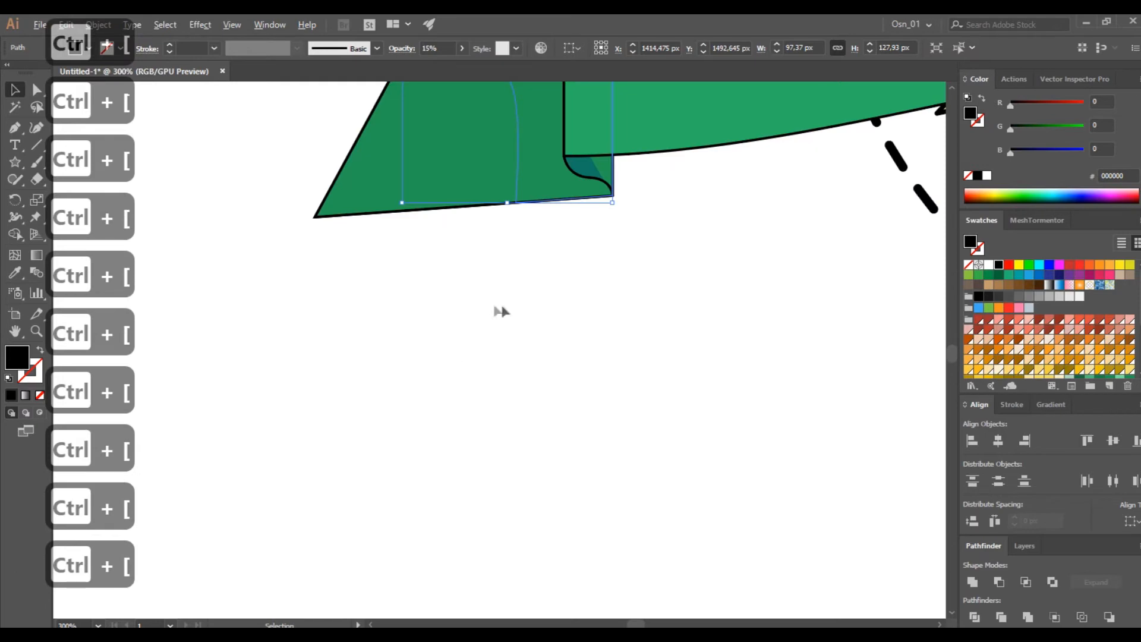
pyautogui.scroll(-2, 520, 300)
pyautogui.scroll(3, 520, 301)
pyautogui.hotkey('ctrl', ']')
pyautogui.hotkey('ctrl', ']')
pyautogui.hotkey('ctrl', ']')
pyautogui.hotkey('ctrl', ']')
pyautogui.hotkey('ctrl', ']')
pyautogui.hotkey('ctrl', ']')
pyautogui.hotkey('ctrl', ']')
pyautogui.hotkey('ctrl', ']')
pyautogui.hotkey('ctrl', ']')
pyautogui.hotkey('ctrl', ']')
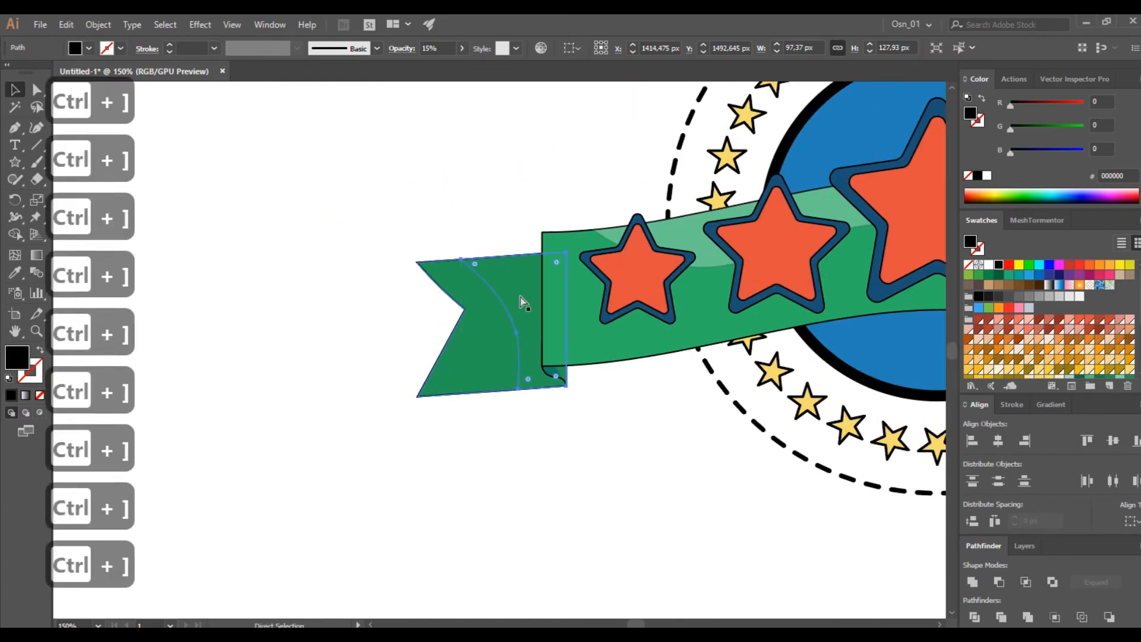
pyautogui.hotkey('ctrl', '[')
pyautogui.hotkey('ctrl', '[')
pyautogui.hotkey('ctrl', '[')
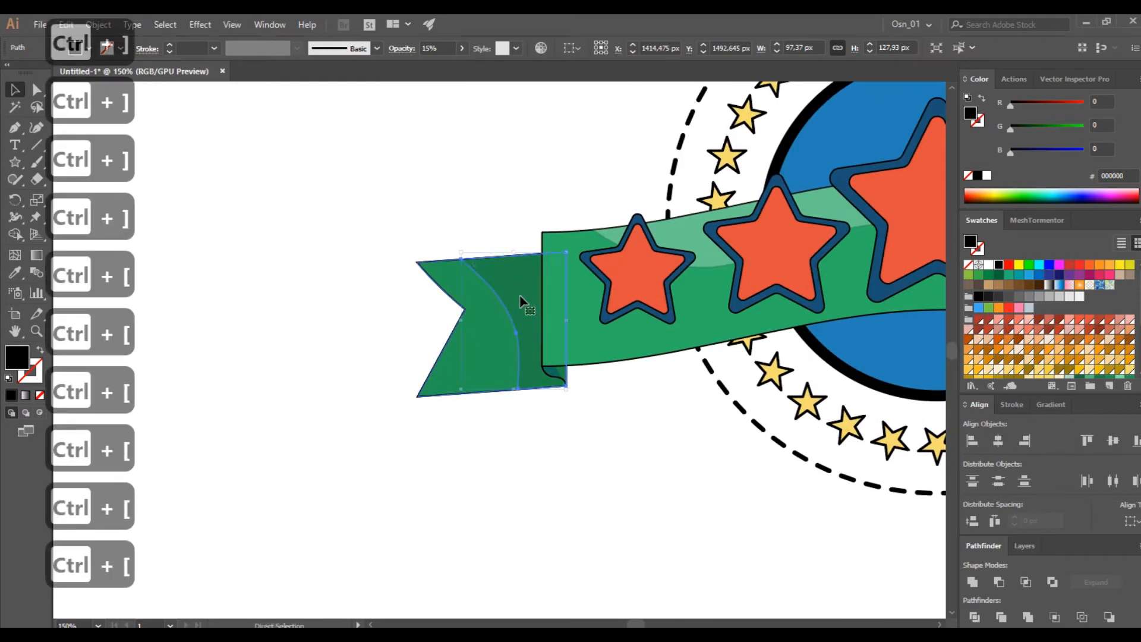
pyautogui.click(629, 498)
pyautogui.scroll(-3, 629, 497)
pyautogui.scroll(3, 631, 503)
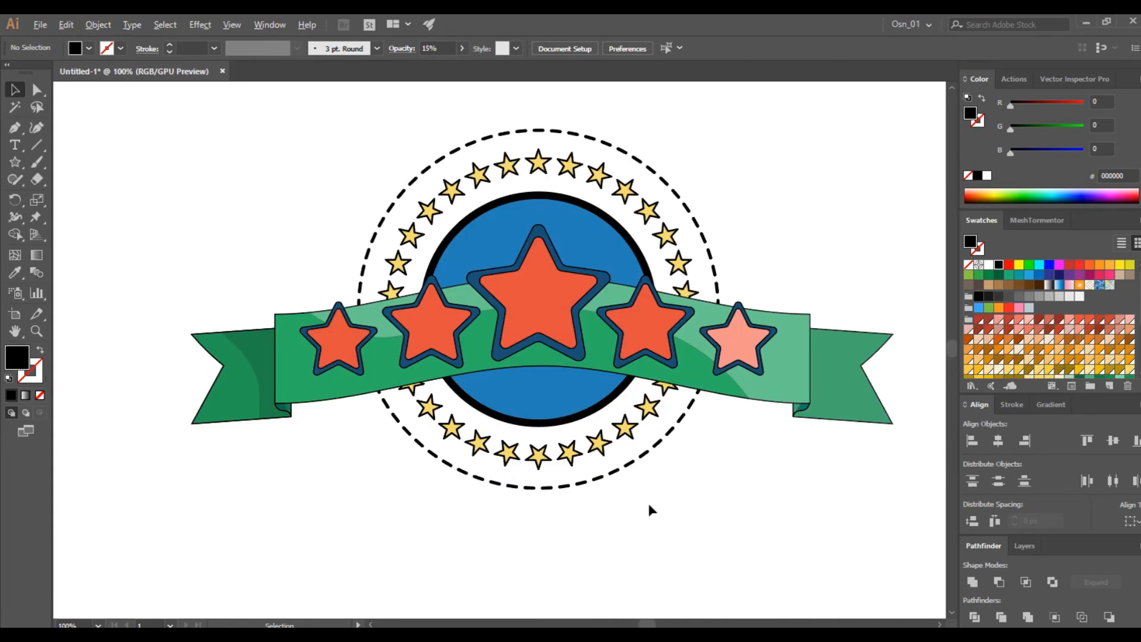
# Step: Isolate the large centre star's group and duplicate its orange inner star in place
pyautogui.click(339, 342)
pyautogui.keyDown('shift'); pyautogui.click(430, 324); pyautogui.keyUp('shift')
pyautogui.keyDown('shift'); pyautogui.click(544, 305); pyautogui.keyUp('shift')
pyautogui.click(517, 293)
pyautogui.scroll(1, 547, 297)
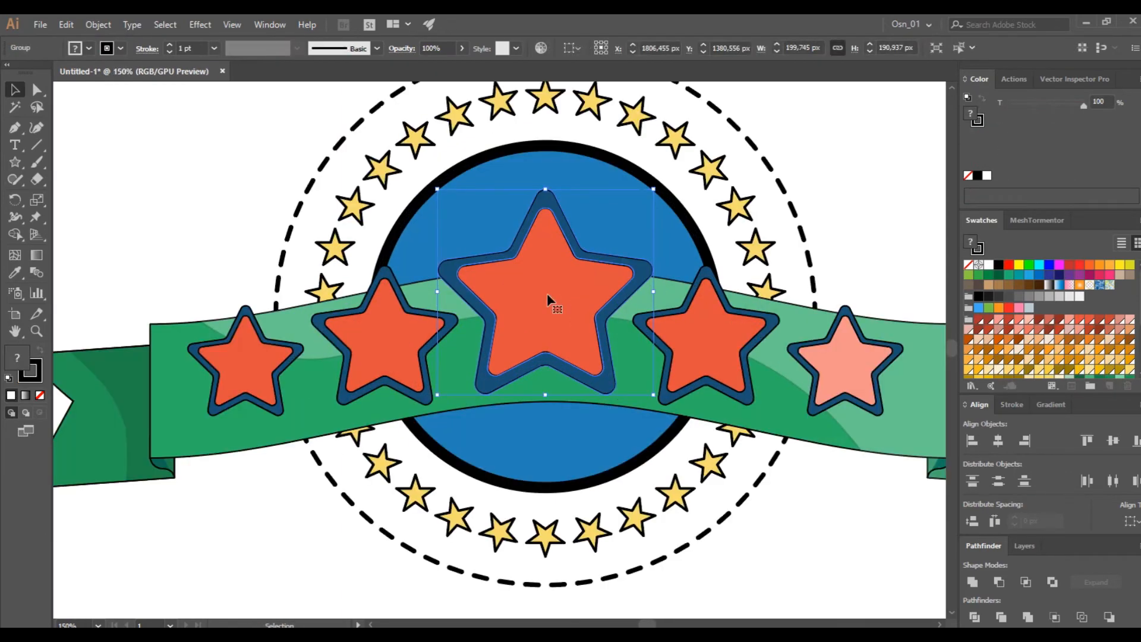
pyautogui.doubleClick(553, 287)
pyautogui.hotkey('ctrl', 'c')
pyautogui.hotkey('ctrl', 'f')
# Step: Draw a closed S-edged shape covering the right half of the centre star with the Curvature tool
pyautogui.hotkey('shift', '`')
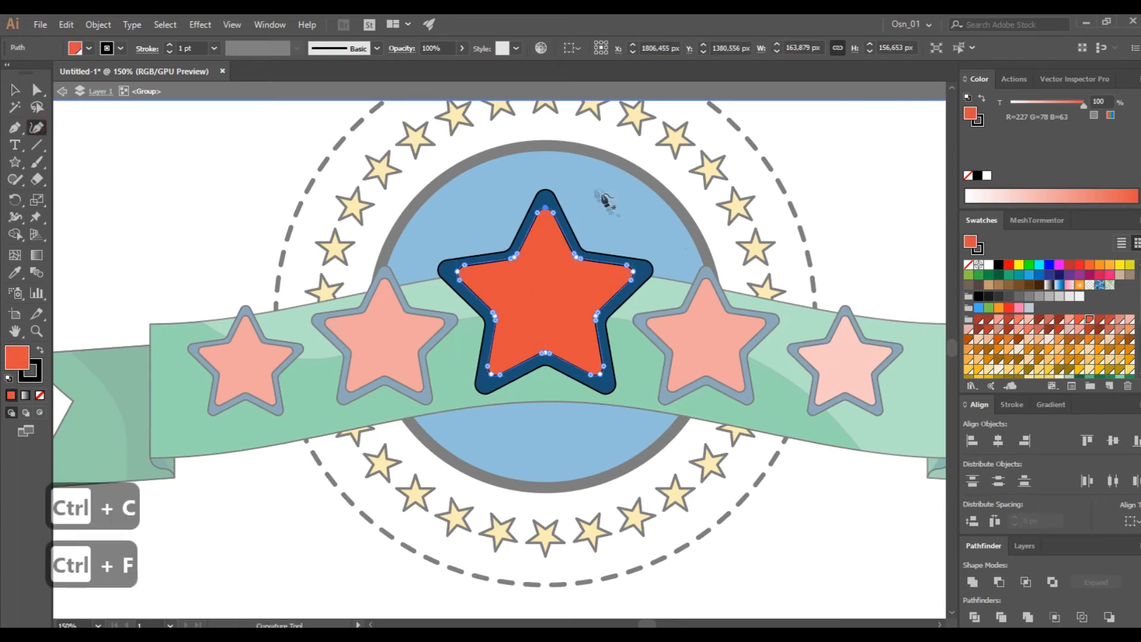
pyautogui.click(582, 186)
pyautogui.click(550, 427)
pyautogui.click(524, 474)
pyautogui.click(649, 496)
pyautogui.click(696, 179)
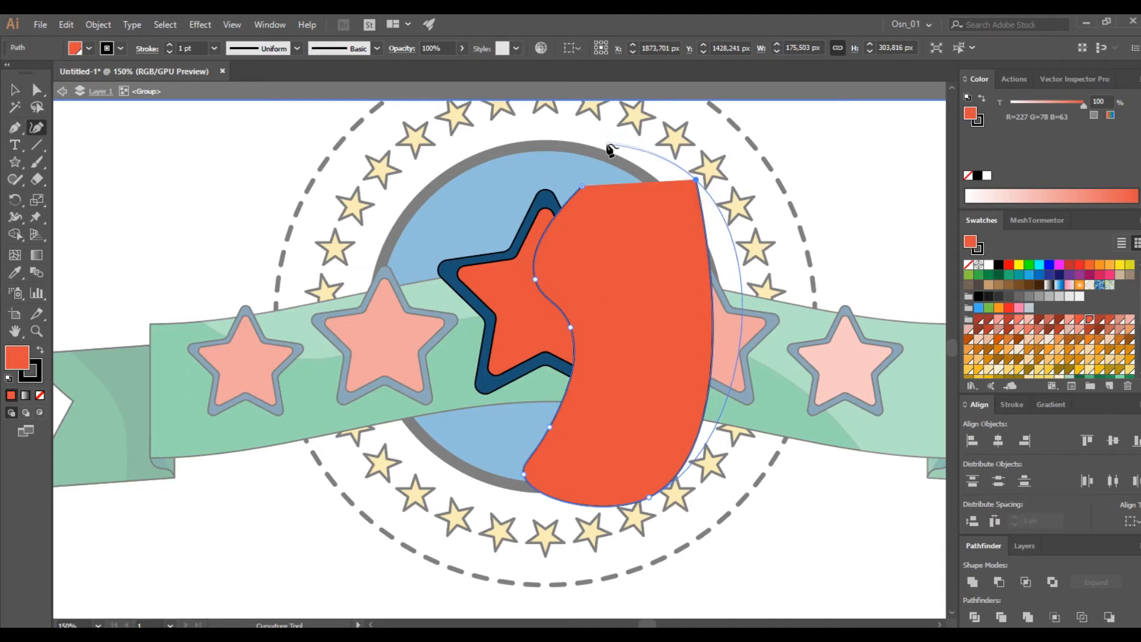
pyautogui.click(611, 149)
# Step: Intersect the shape with the duplicated inner star and apply the ribbon highlight's white 15% opacity style to the overlap
pyautogui.keyDown('shift'); pyautogui.click(557, 305); pyautogui.keyUp('shift')
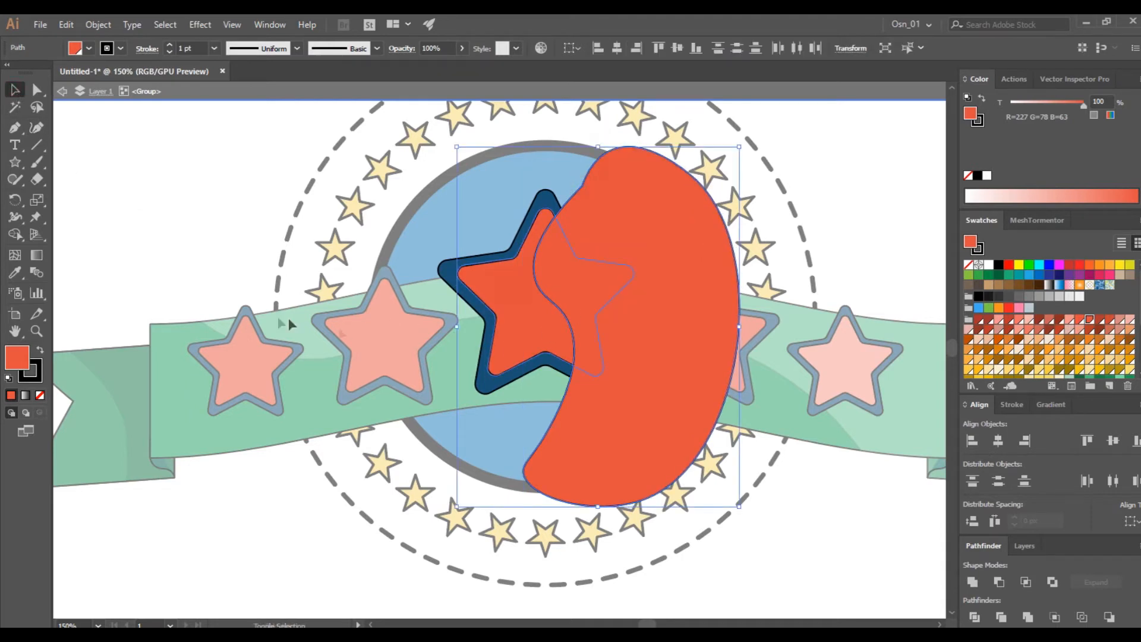
pyautogui.click(1026, 582)
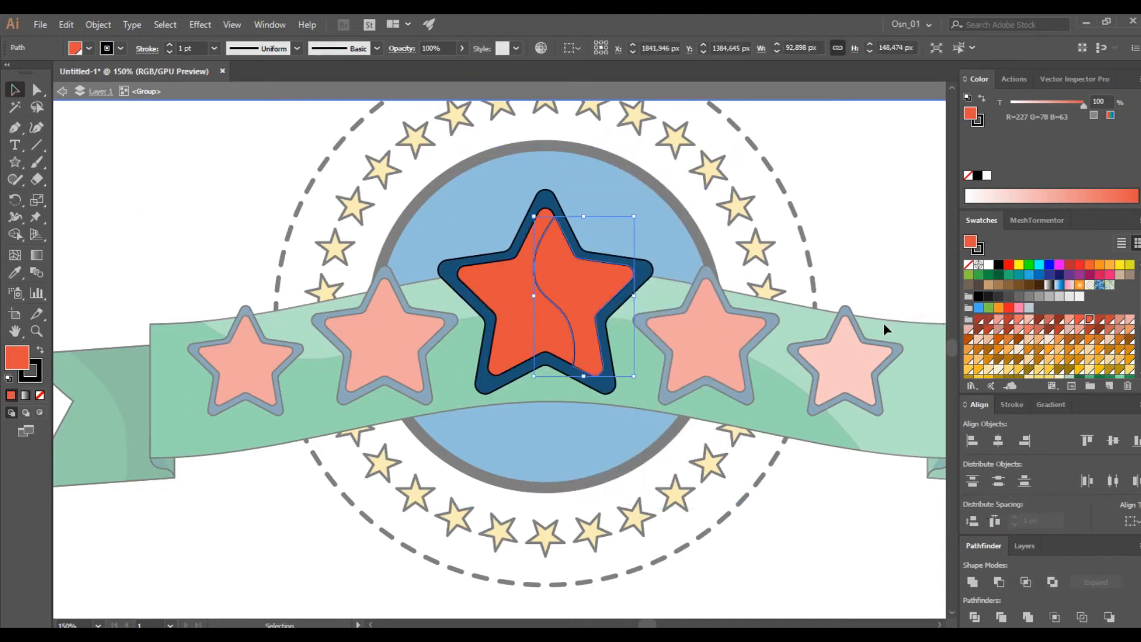
pyautogui.press('i')
pyautogui.click(484, 176)
pyautogui.click(15, 90)
pyautogui.click(141, 205)
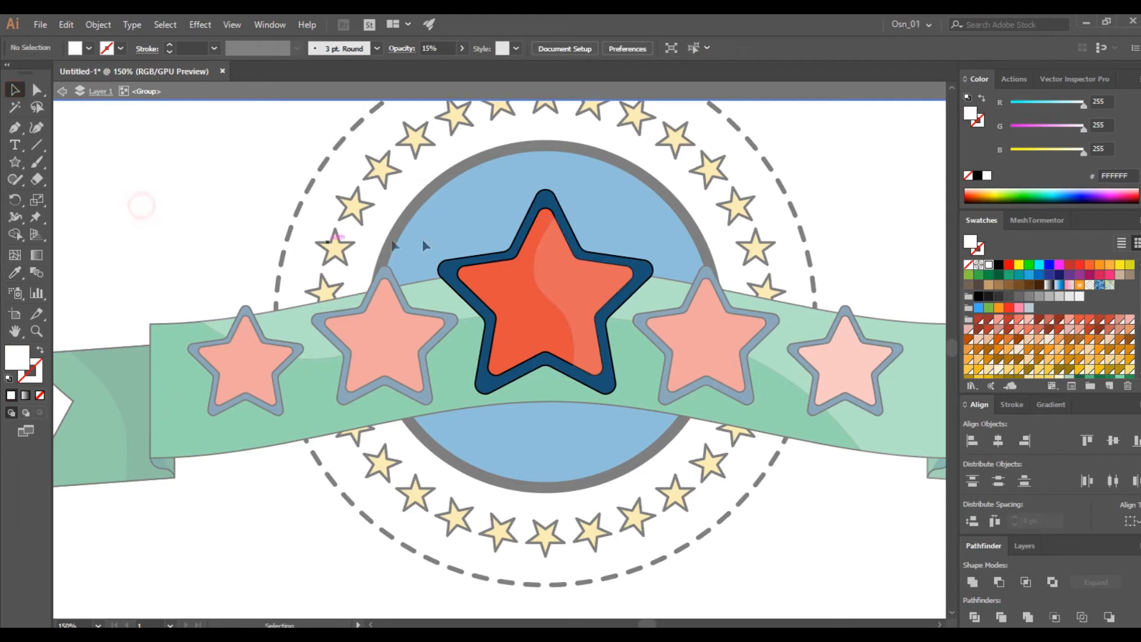
# Step: Isolate the dark blue outer star and draw a closed curved shape about 199 × 313 px over its left half
pyautogui.doubleClick(545, 208)
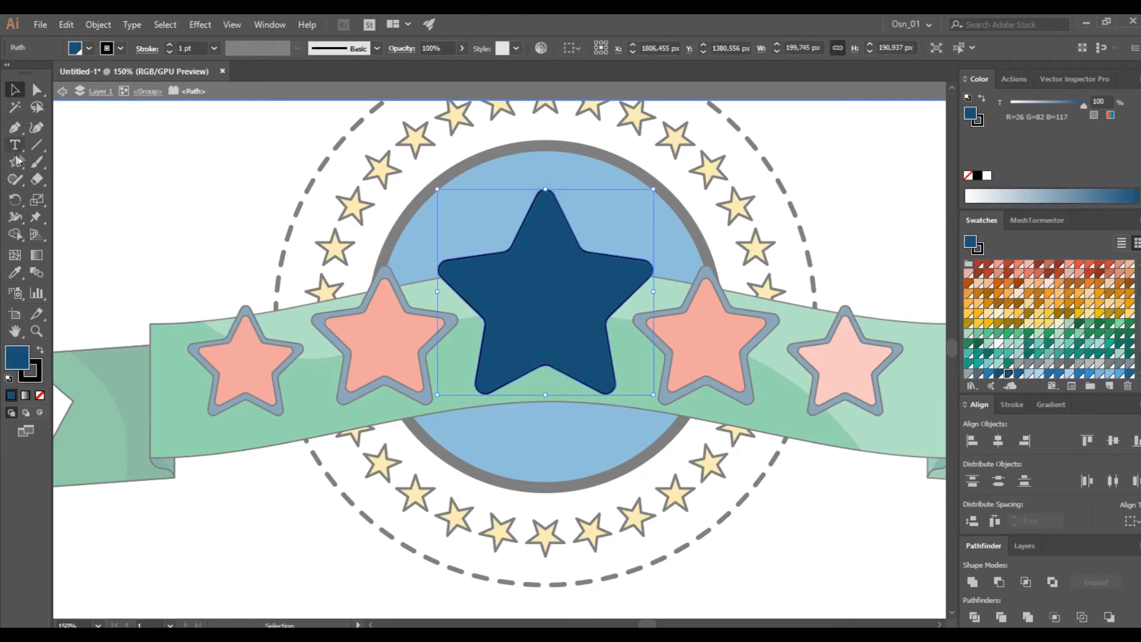
pyautogui.click(36, 127)
pyautogui.click(571, 171)
pyautogui.click(537, 242)
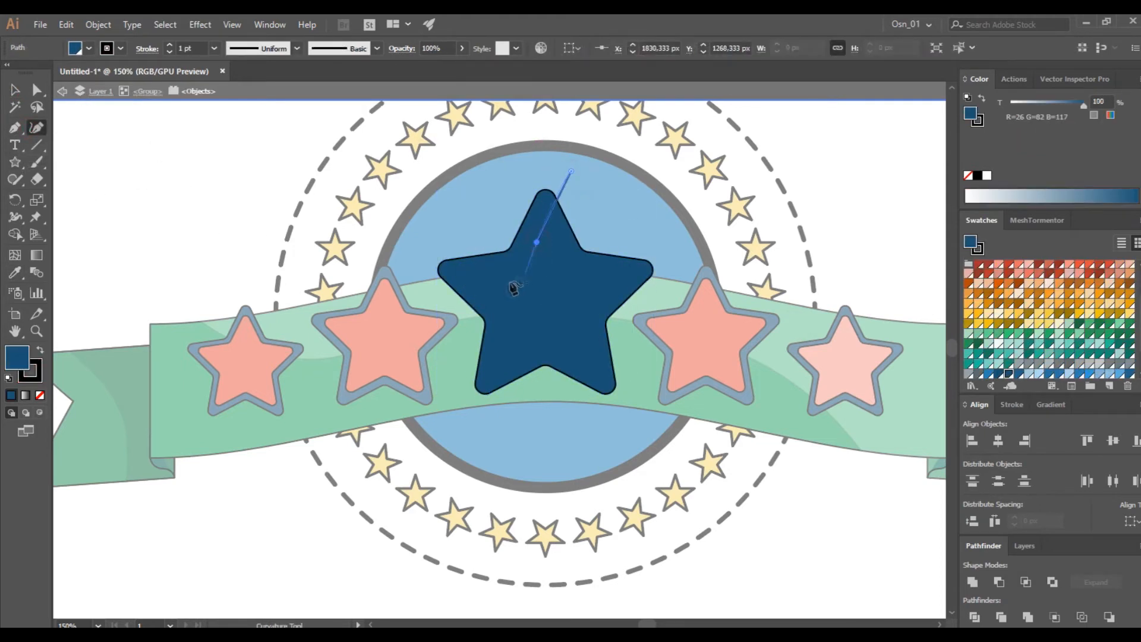
pyautogui.click(464, 467)
pyautogui.click(571, 171)
pyautogui.press('v')
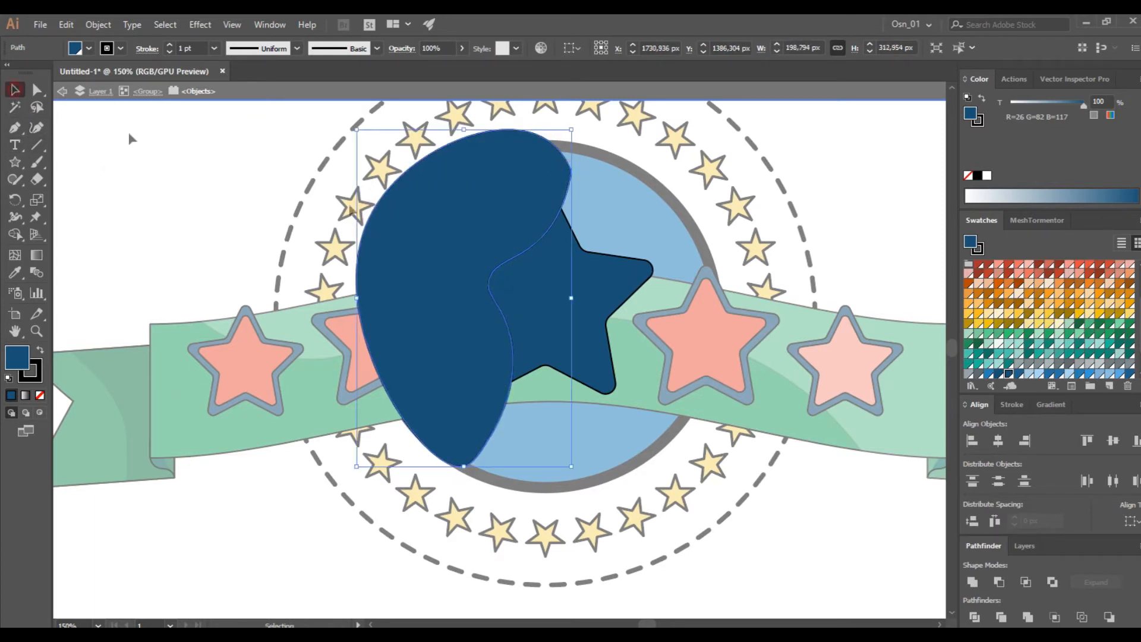
# Step: Duplicate the dark blue star in place and intersect the copy with the curved shape
pyautogui.moveTo(596, 296); pyautogui.dragTo(611, 355)
pyautogui.hotkey('ctrl', 'z')
pyautogui.hotkey('ctrl', 'c')
pyautogui.hotkey('ctrl', 'f')
pyautogui.keyDown('shift'); pyautogui.click(462, 267); pyautogui.keyUp('shift')
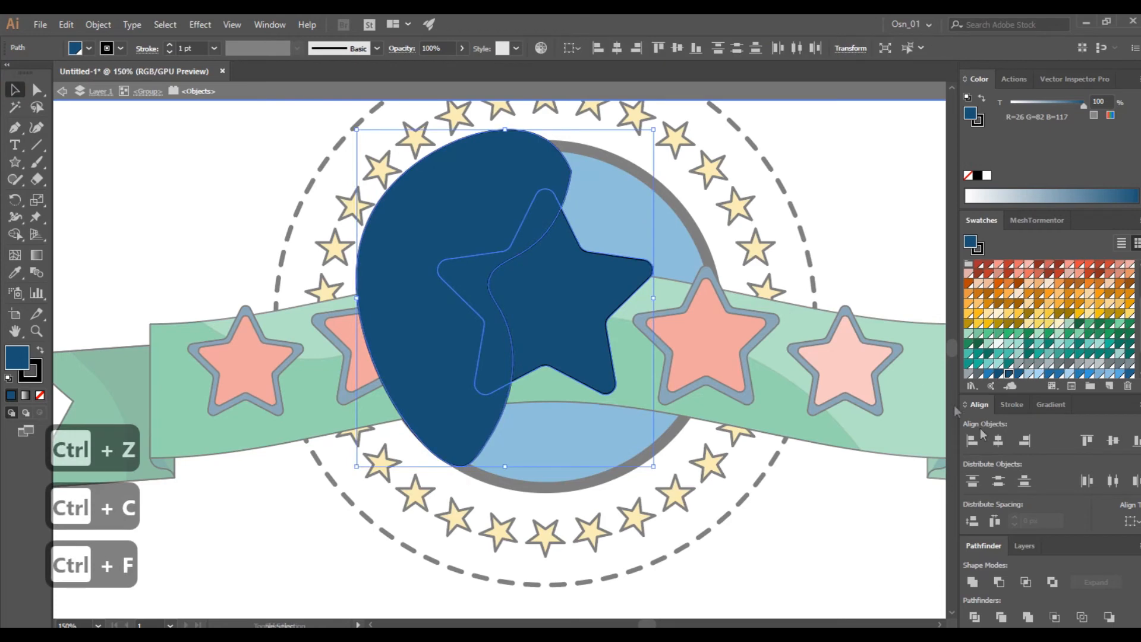
pyautogui.click(1025, 581)
# Step: Style the overlap on the outer star as a strokeless black shadow at 15% opacity and leave isolation mode
pyautogui.press('i')
pyautogui.click(828, 310)
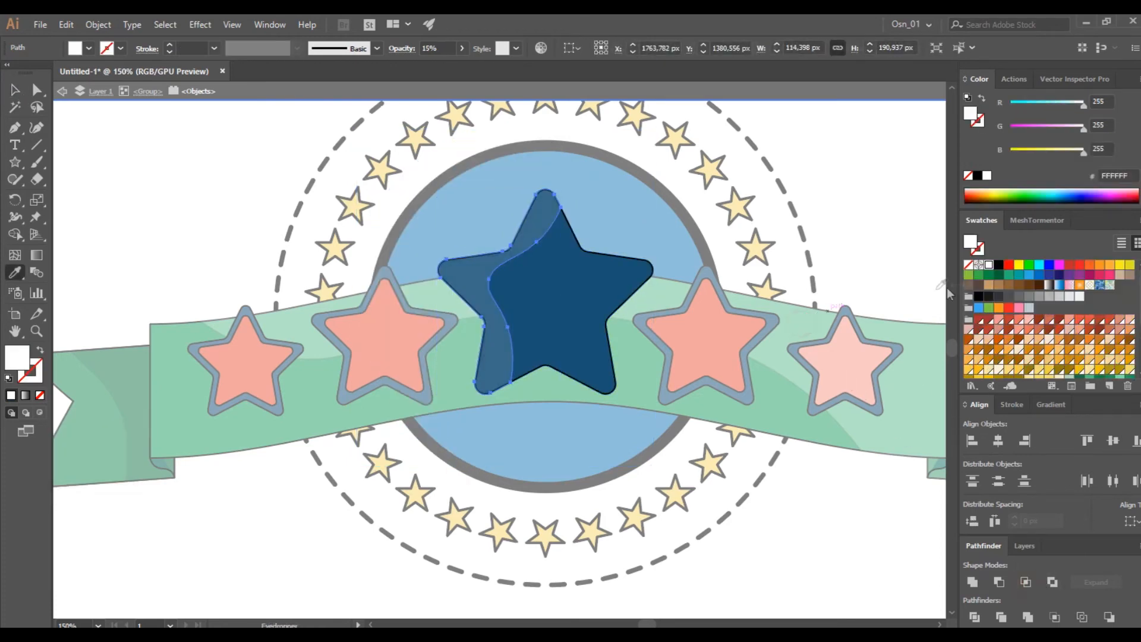
pyautogui.press('v')
pyautogui.doubleClick(166, 177)
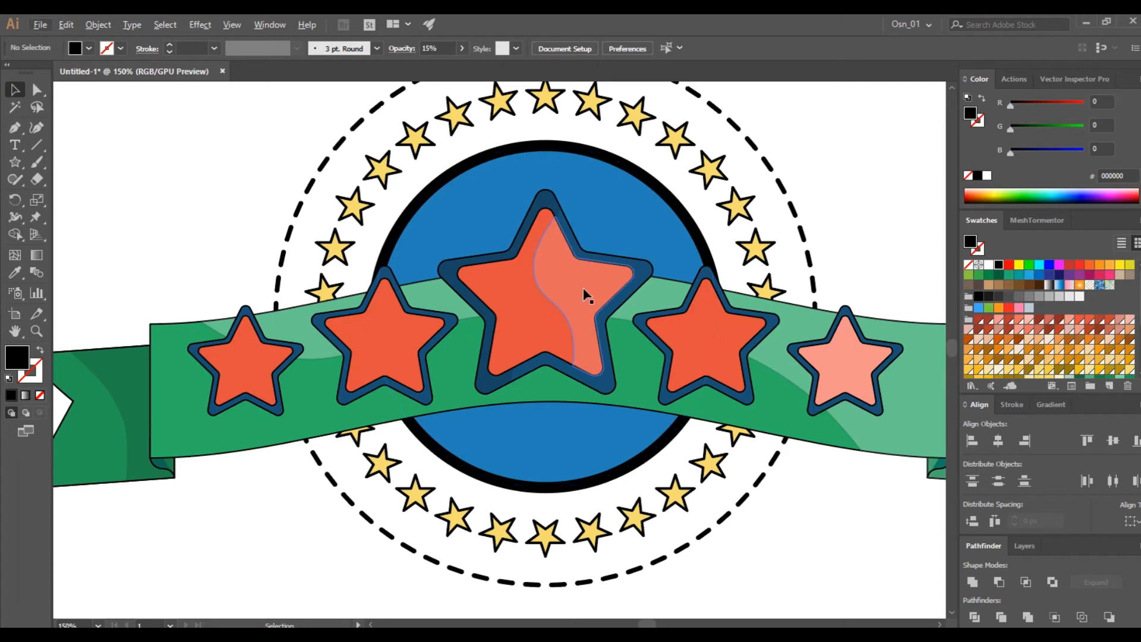
# Step: Delete the four unshaded smaller stars on both sides of the centre star
pyautogui.click(534, 287)
pyautogui.click(711, 355)
pyautogui.press('Delete')
pyautogui.click(389, 357)
pyautogui.press('Delete')
pyautogui.click(248, 367)
pyautogui.press('Delete')
pyautogui.click(841, 367)
pyautogui.press('Delete')
# Step: Copy the shaded centre star to both sides as a medium pair and a smaller outer pair about 100 × 96 px
pyautogui.moveTo(548, 322); pyautogui.dragTo(733, 331)
pyautogui.moveTo(839, 186); pyautogui.dragTo(786, 239)
pyautogui.moveTo(694, 324); pyautogui.dragTo(272, 324)
pyautogui.moveTo(335, 240); pyautogui.dragTo(281, 291)
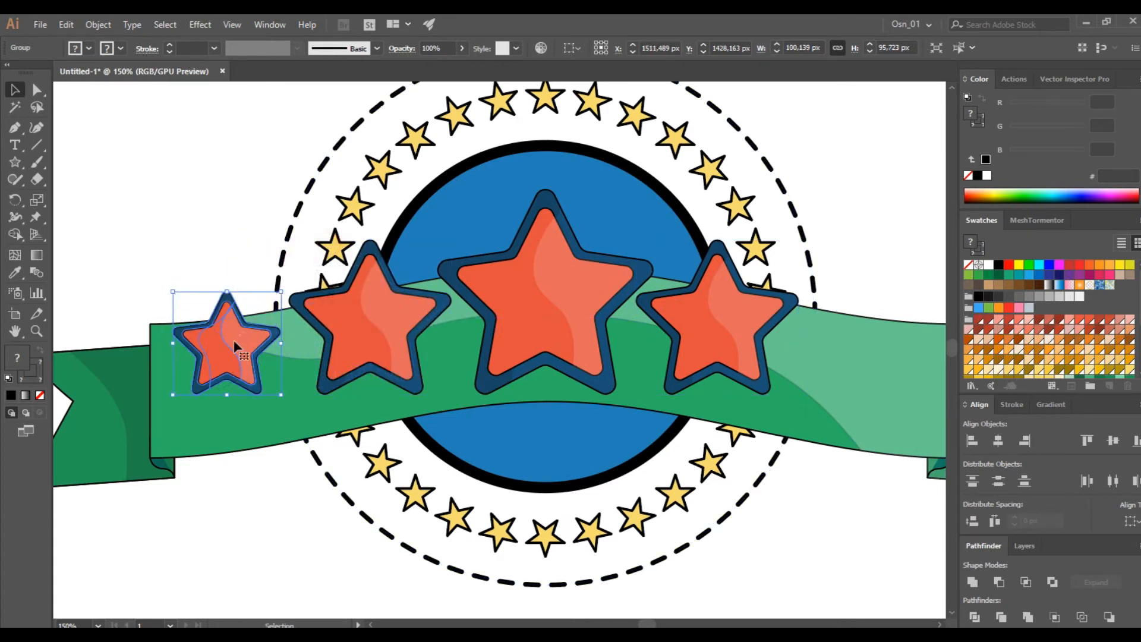
pyautogui.moveTo(250, 372); pyautogui.dragTo(847, 373)
# Step: Select the two smallest outer stars together and nudge them up on the ribbon
pyautogui.keyDown('shift'); pyautogui.click(229, 377); pyautogui.keyUp('shift')
pyautogui.press('Up')
pyautogui.press('Up')
pyautogui.press('Up')
pyautogui.press('Up')
pyautogui.press('Up')
pyautogui.press('Up')
pyautogui.press('Up')
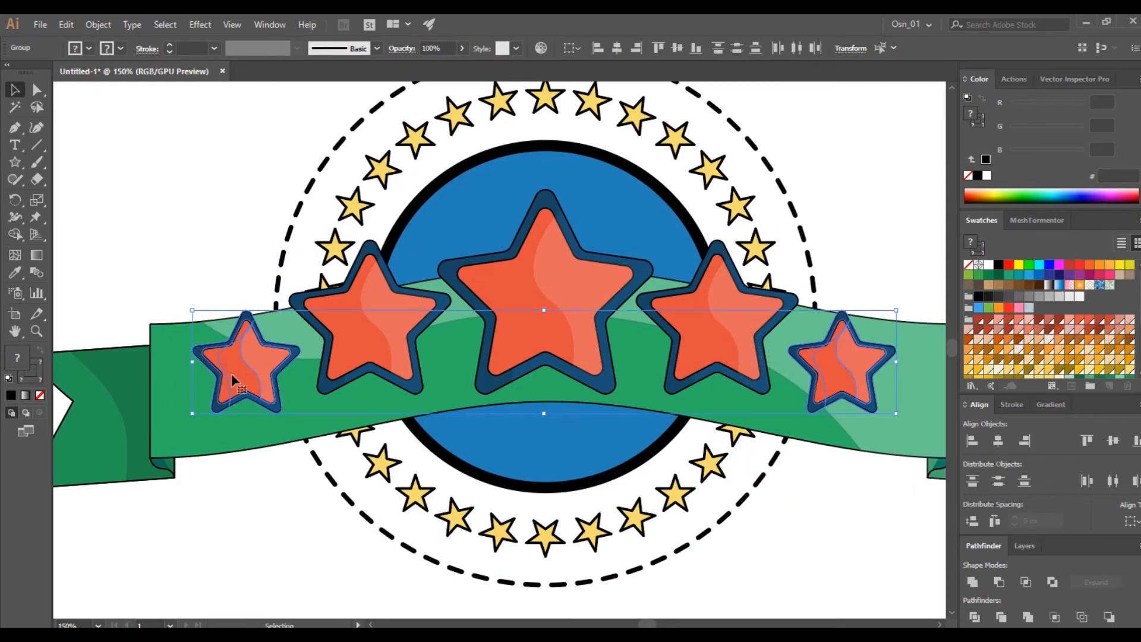
# Step: Group the two smallest stars as one pair and the two medium stars as another pair
pyautogui.scroll(-2, 232, 380)
pyautogui.scroll(2, 332, 399)
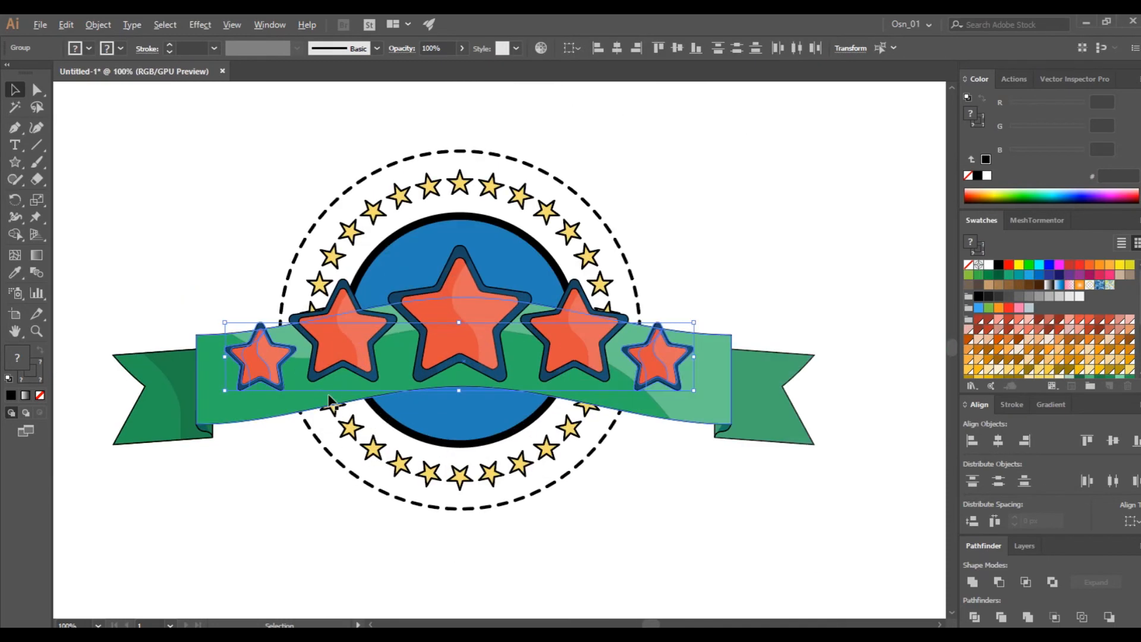
pyautogui.hscroll(-1, 330, 396)
pyautogui.hotkey('ctrl', 'g')
pyautogui.click(698, 323)
pyautogui.hotkey('ctrl', 'g')
pyautogui.scroll(-1, 572, 406)
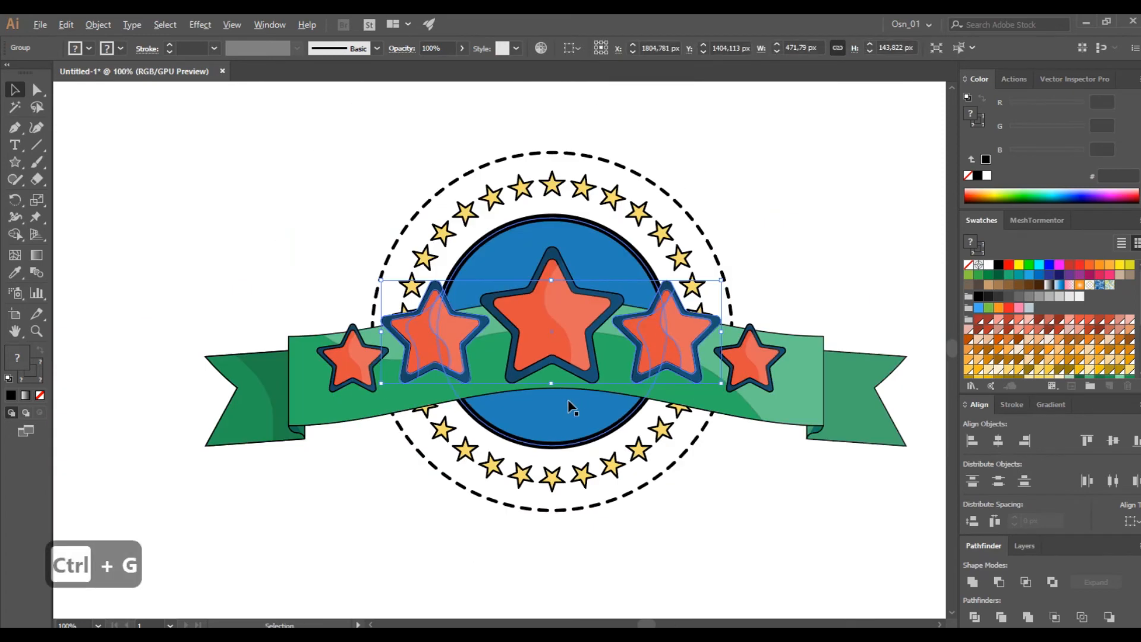
# Step: Select only the small yellow stars of the ring, excluding the ribbon, circles and large stars, and group them
pyautogui.click(447, 132)
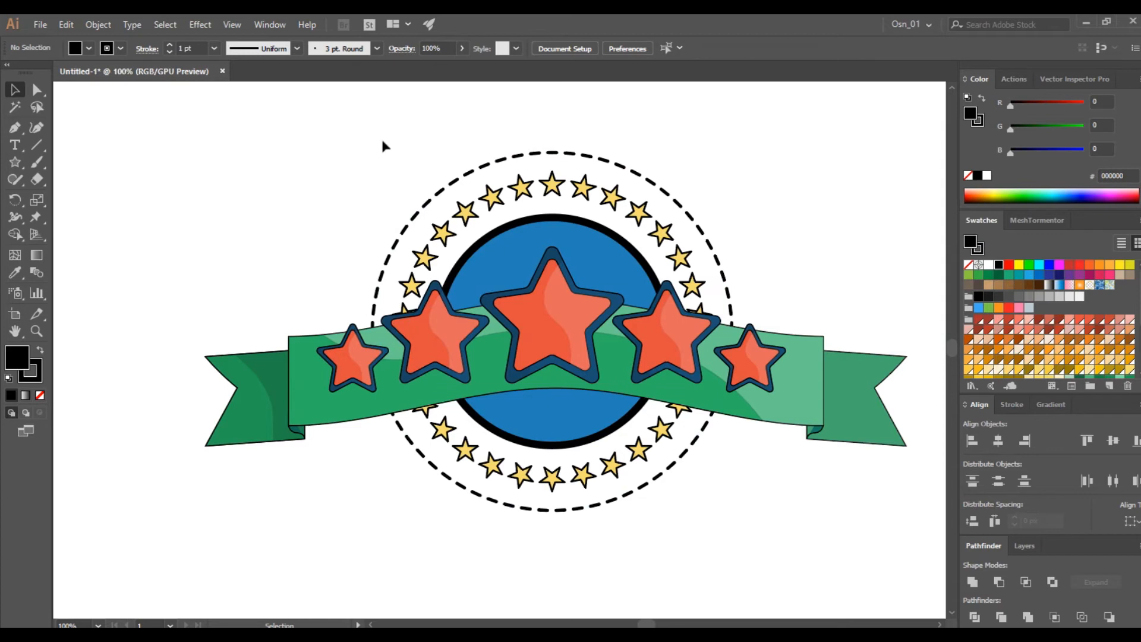
pyautogui.moveTo(372, 140); pyautogui.dragTo(708, 555)
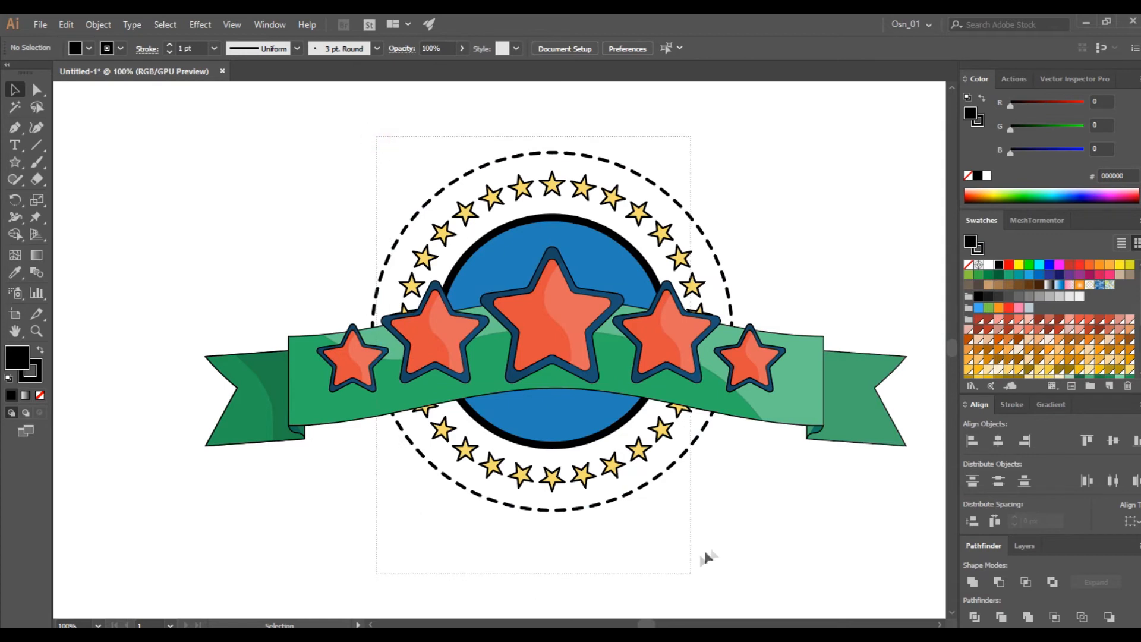
pyautogui.keyDown('shift'); pyautogui.click(625, 171); pyautogui.keyUp('shift')
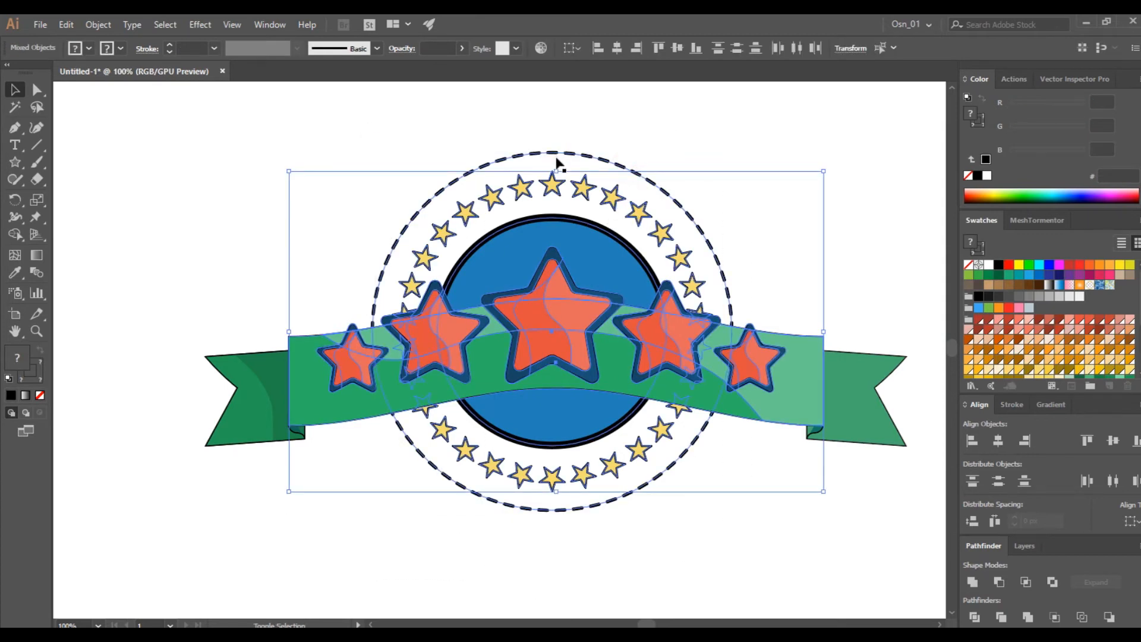
pyautogui.keyDown('shift'); pyautogui.click(359, 401); pyautogui.keyUp('shift')
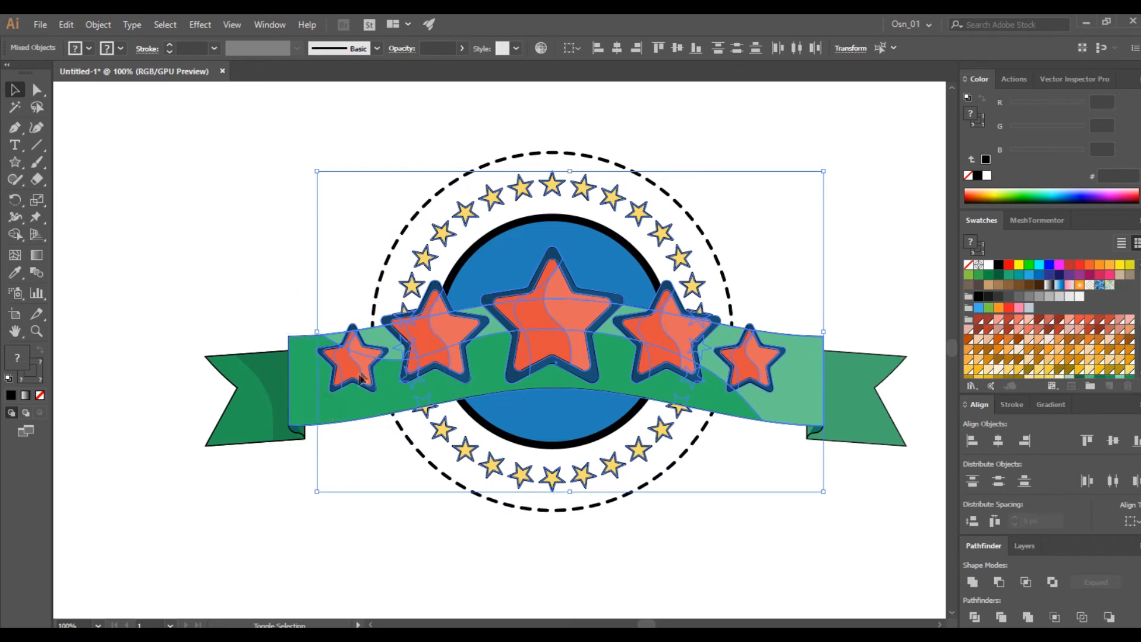
pyautogui.keyDown('shift'); pyautogui.click(671, 328); pyautogui.keyUp('shift')
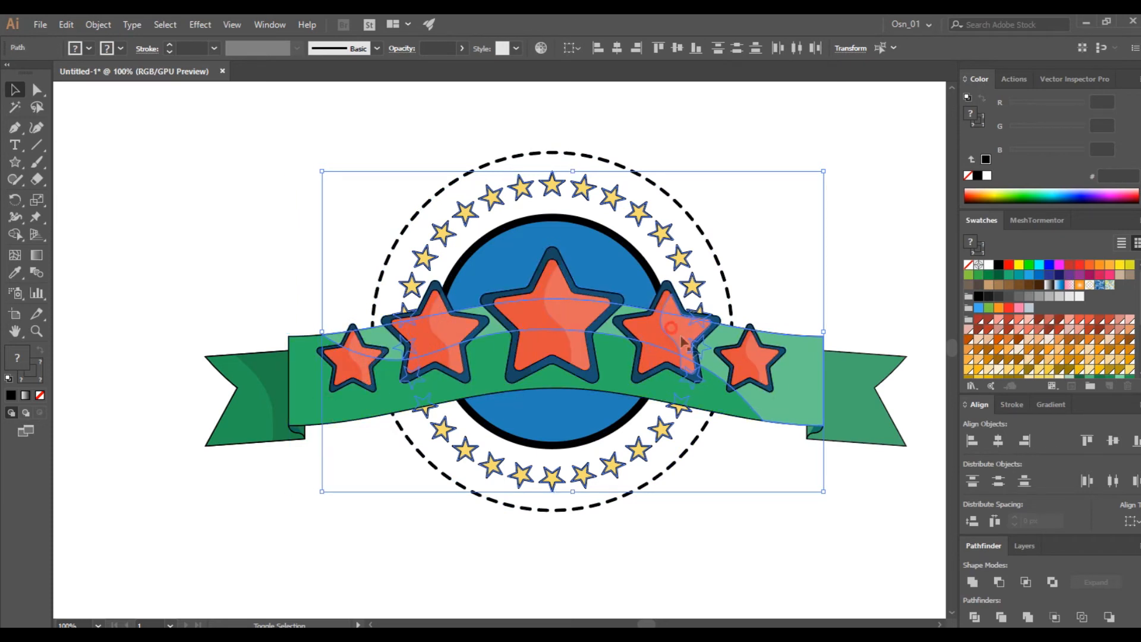
pyautogui.hotkey('shift', 'Up')
pyautogui.hotkey('shift', 'Down')
pyautogui.keyDown('shift'); pyautogui.click(788, 404); pyautogui.keyUp('shift')
pyautogui.keyDown('shift'); pyautogui.click(798, 360); pyautogui.keyUp('shift')
pyautogui.keyDown('shift'); pyautogui.click(803, 362); pyautogui.keyUp('shift')
pyautogui.keyDown('shift'); pyautogui.click(813, 351); pyautogui.keyUp('shift')
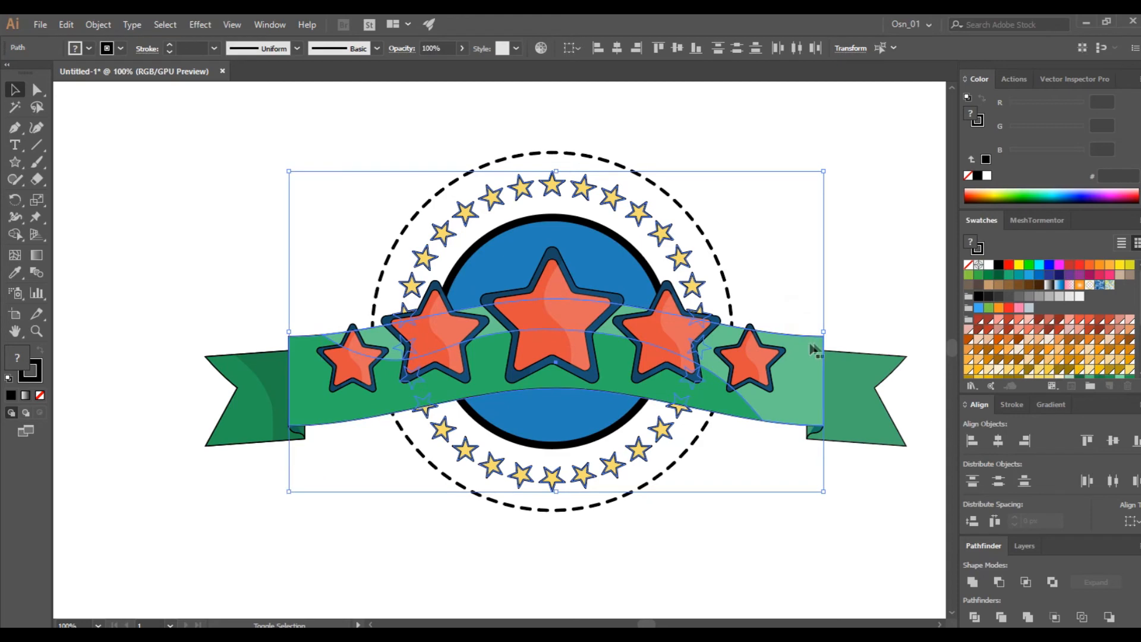
pyautogui.keyDown('shift'); pyautogui.click(324, 417); pyautogui.keyUp('shift')
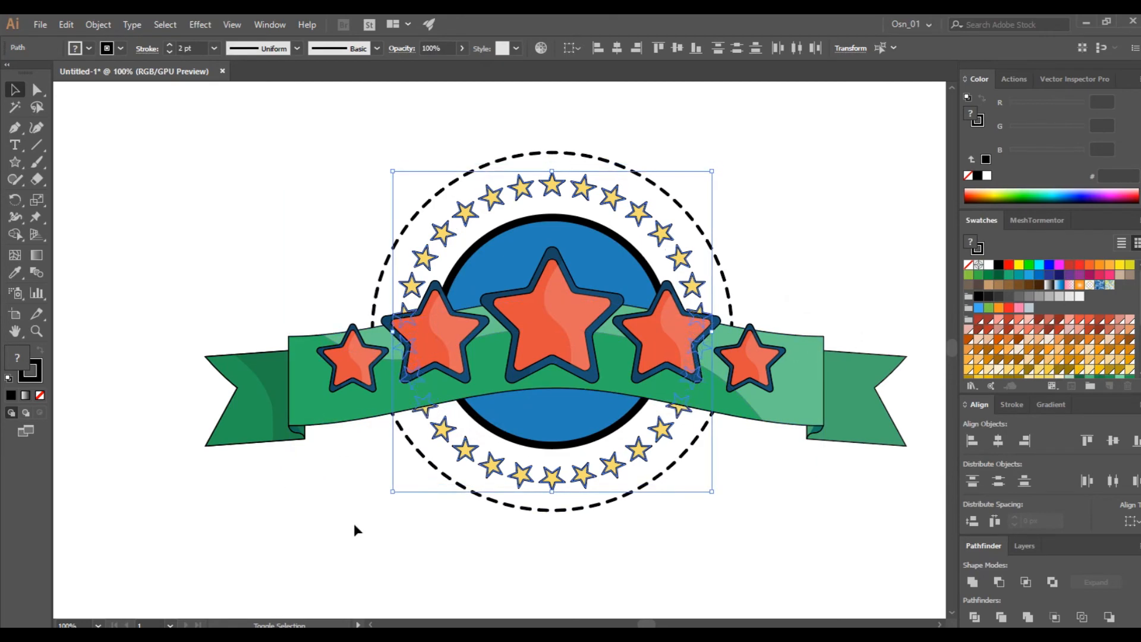
pyautogui.hotkey('ctrl', 'g')
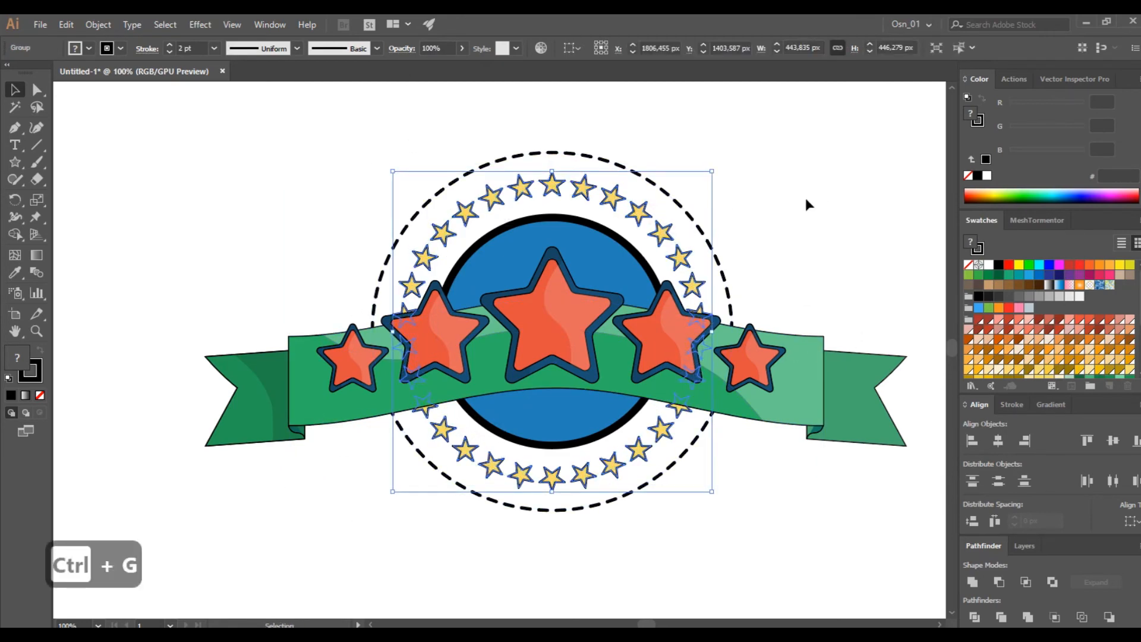
# Step: Try to centre-align all of the badge artwork horizontally
pyautogui.click(804, 195)
pyautogui.hotkey('ctrl', 'a')
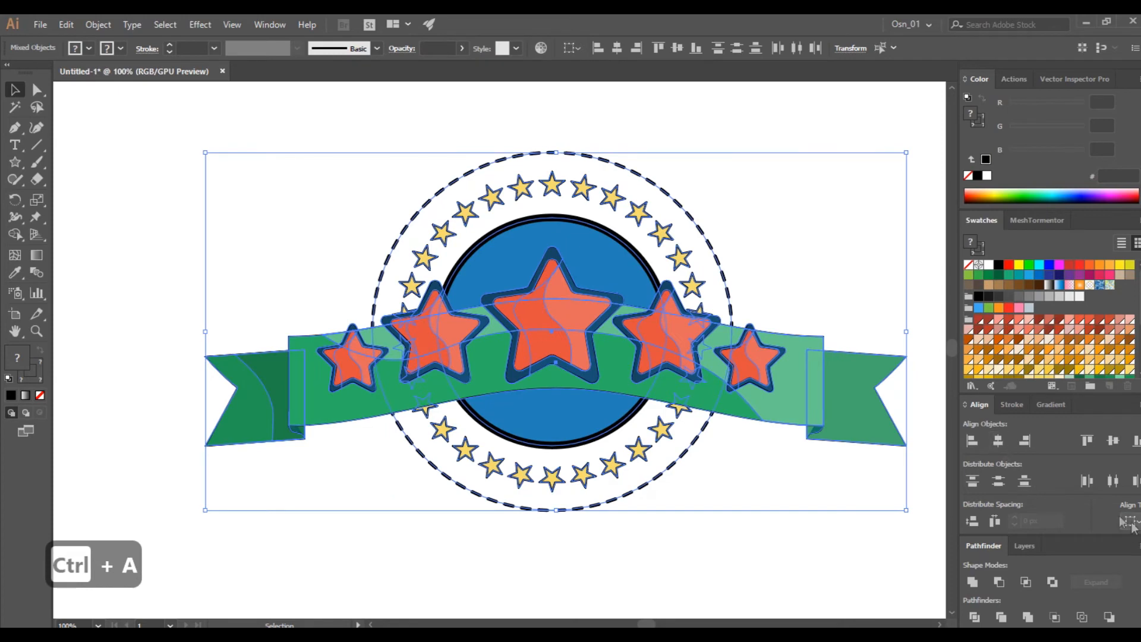
pyautogui.click(997, 441)
pyautogui.hotkey('ctrl', 'z')
pyautogui.click(795, 470)
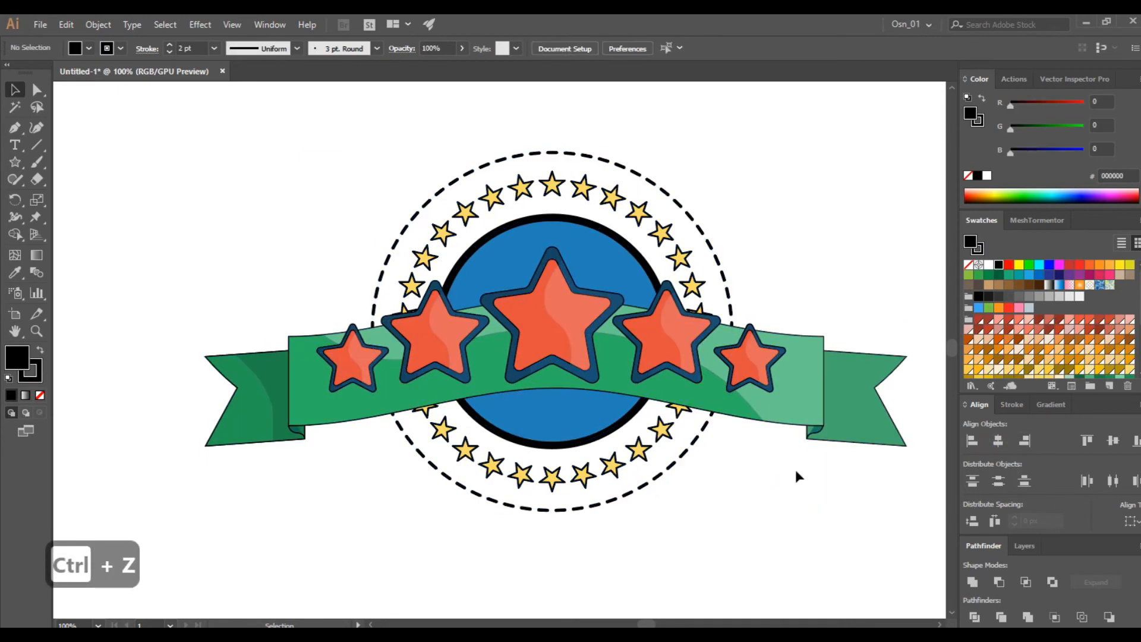
# Step: Select every ribbon piece, including the tails, folds and shading, without the stars or circles, and group them
pyautogui.moveTo(843, 319); pyautogui.dragTo(842, 321)
pyautogui.press('a')
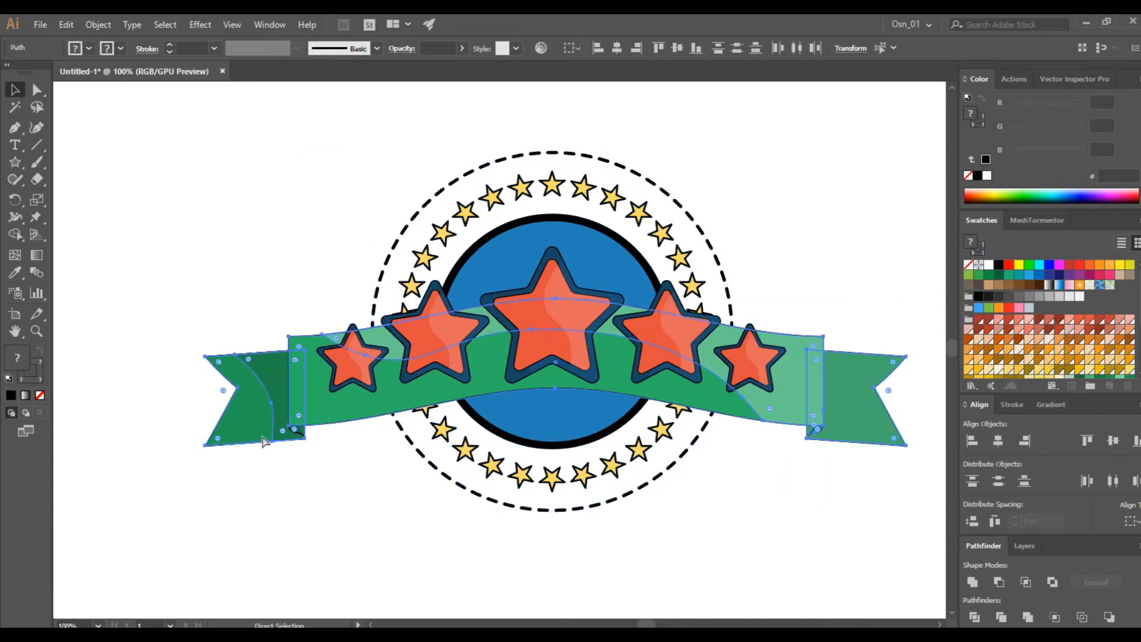
pyautogui.press('v')
pyautogui.click(297, 484)
pyautogui.moveTo(186, 276); pyautogui.dragTo(307, 472)
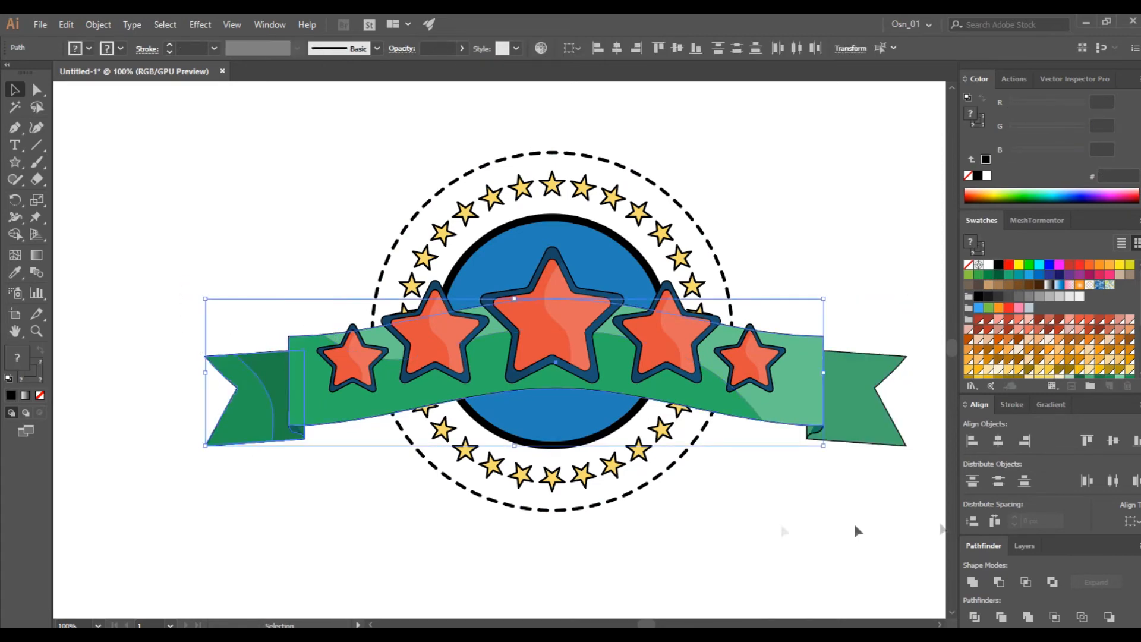
pyautogui.scroll(2, 848, 470)
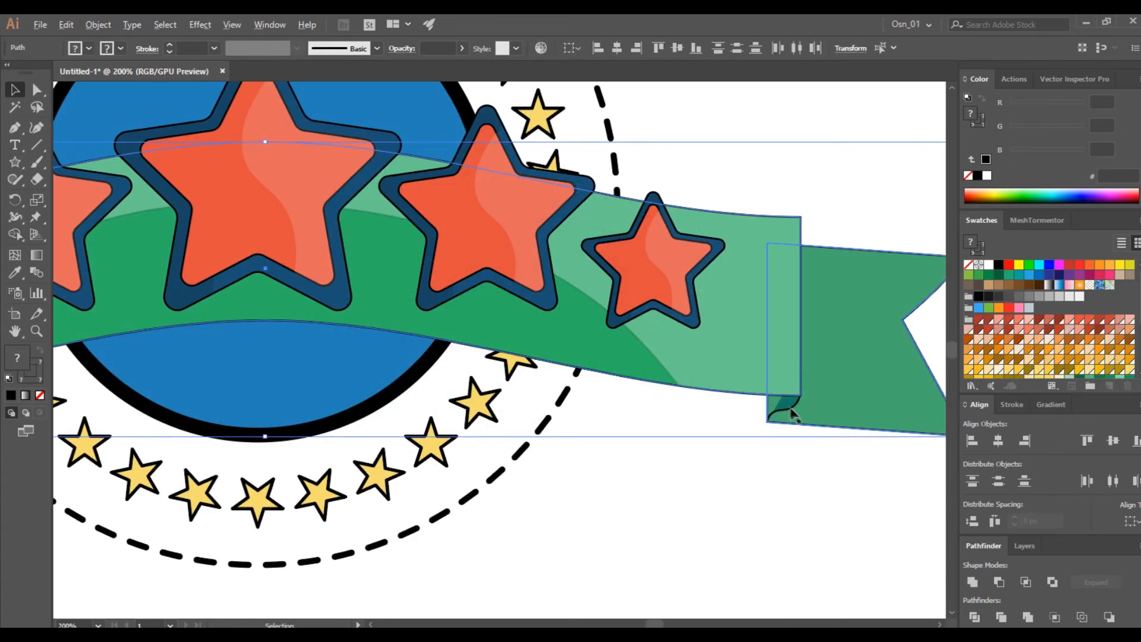
pyautogui.scroll(-2, 784, 459)
pyautogui.hotkey('ctrl', 'x')
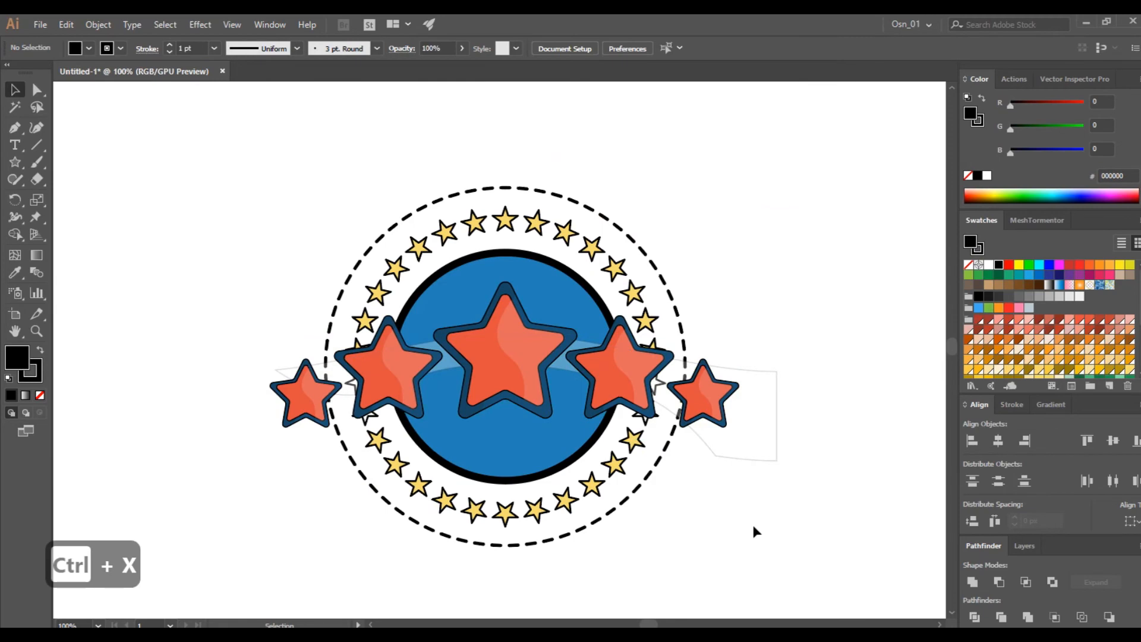
pyautogui.hotkey('ctrl', 'z')
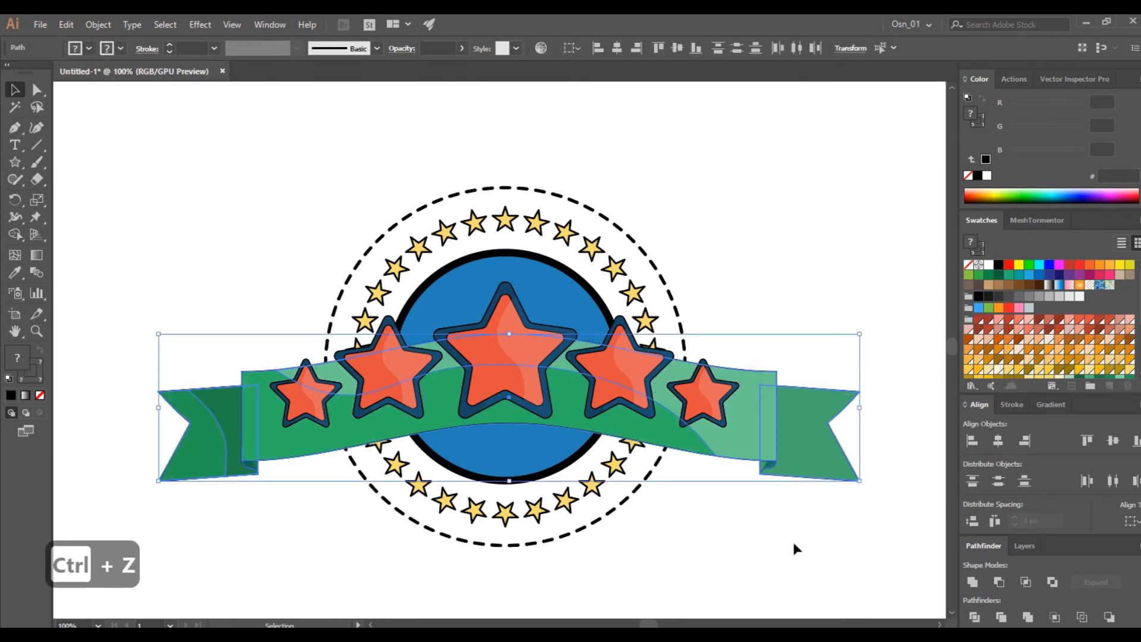
pyautogui.hotkey('ctrl', 'g')
# Step: Select the whole badge and align all its parts to a common horizontal centre
pyautogui.click(759, 283)
pyautogui.hotkey('ctrl', 'a')
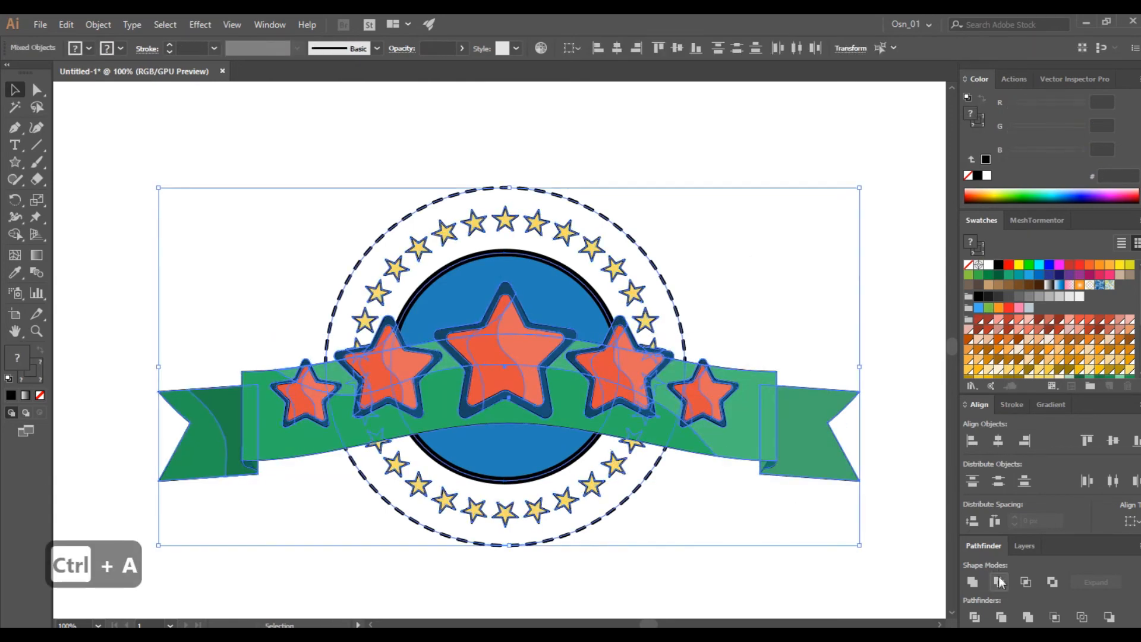
pyautogui.click(997, 440)
pyautogui.click(680, 223)
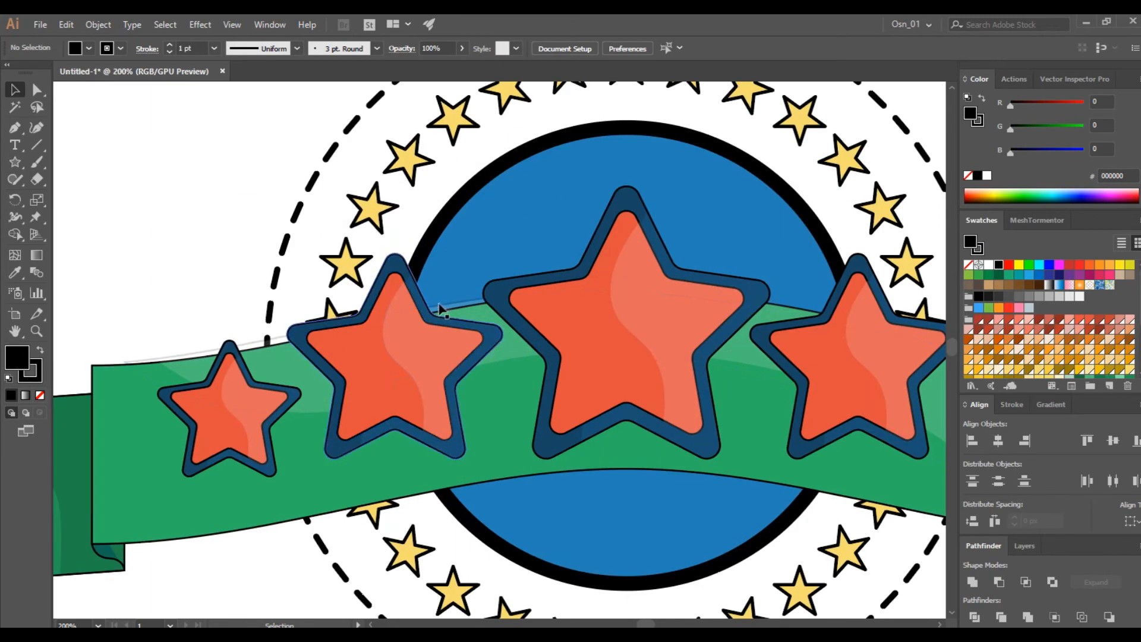
# Step: Shift the loose white highlight over the ribbon 20 px to the right and try moving the ribbon group away from it
pyautogui.click(440, 307)
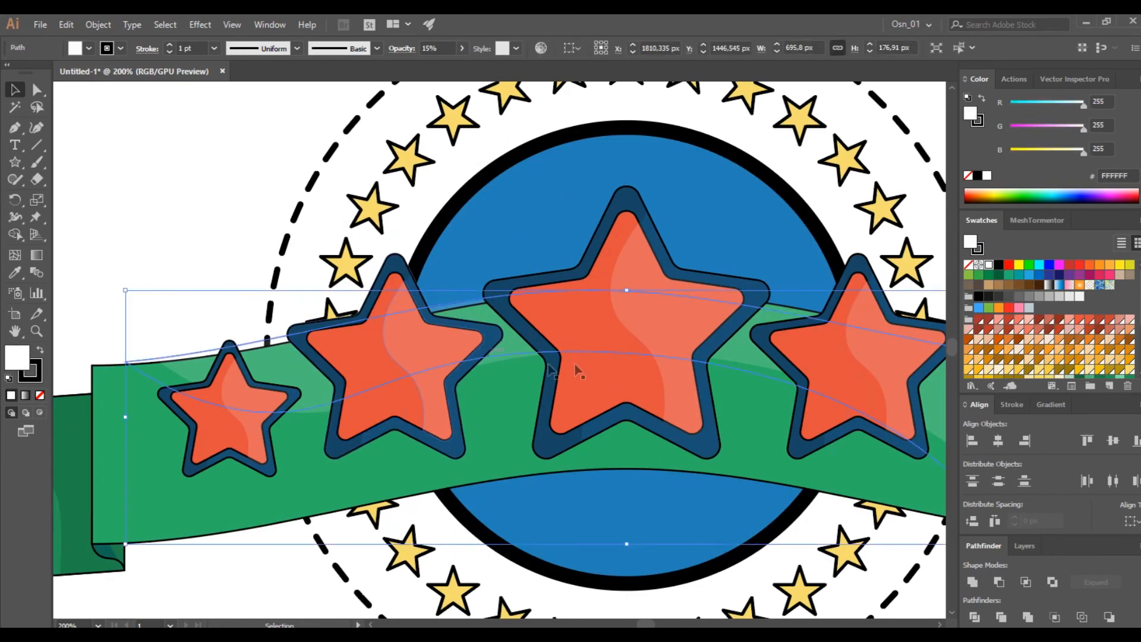
pyautogui.hotkey('ctrl', '1')
pyautogui.hotkey('shift', 'Right')
pyautogui.hotkey('shift', 'Right')
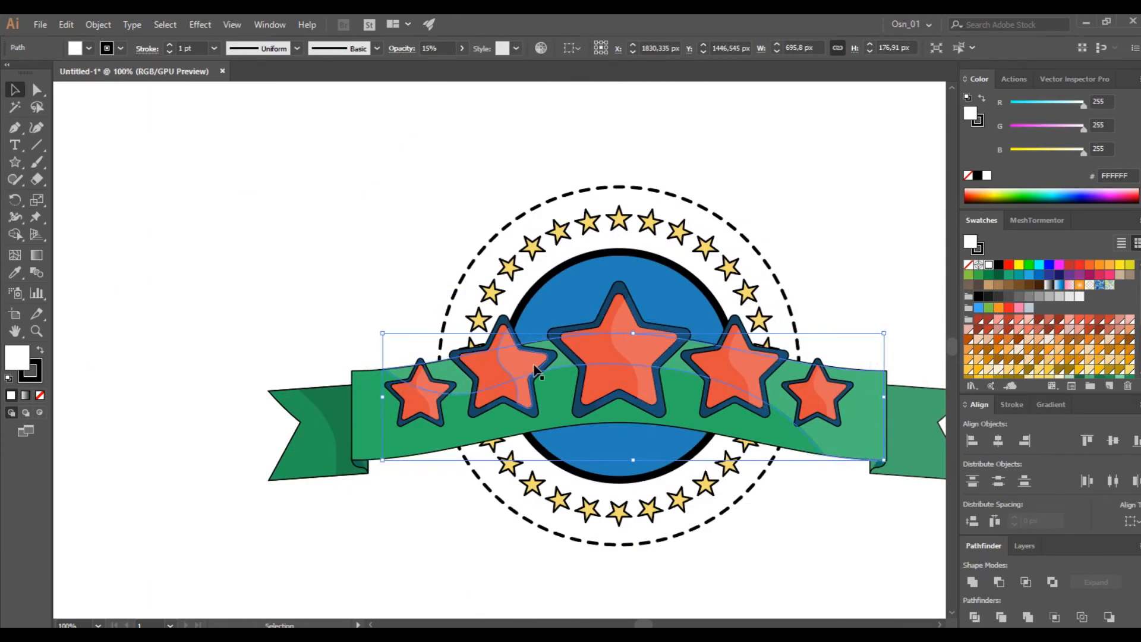
pyautogui.moveTo(841, 428); pyautogui.dragTo(799, 520)
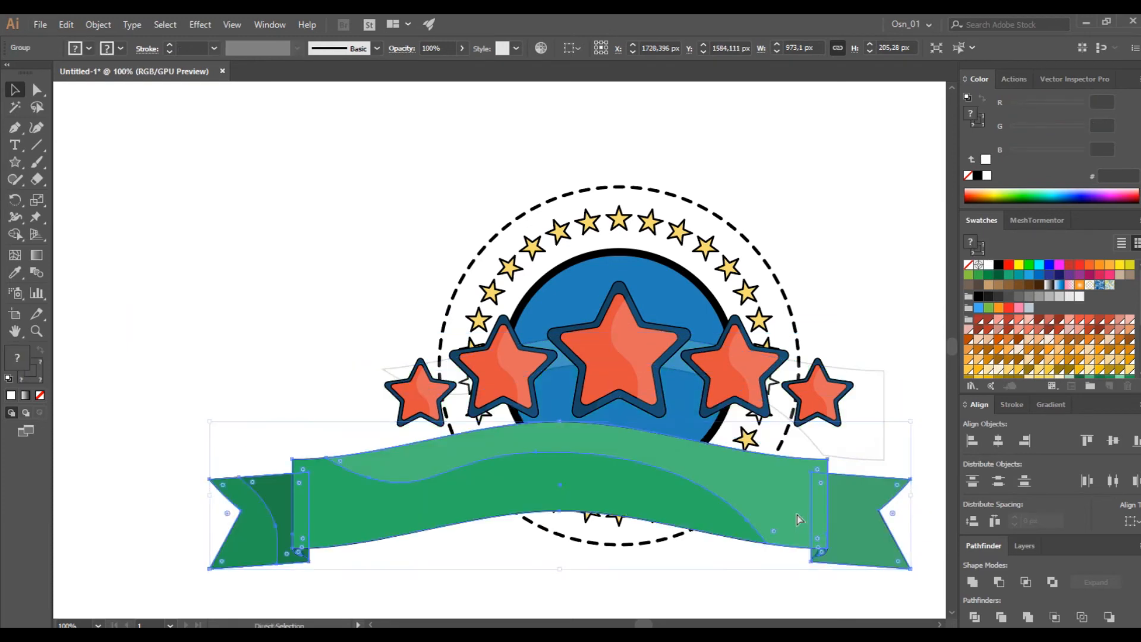
pyautogui.hotkey('ctrl', 'z')
# Step: Move the ribbon group down to expose the duplicate white highlight, delete that duplicate and bring the ribbon back up, centred behind the stars
pyautogui.hscroll(3, 822, 492)
pyautogui.scroll(3, 791, 428)
pyautogui.moveTo(774, 285); pyautogui.dragTo(752, 398)
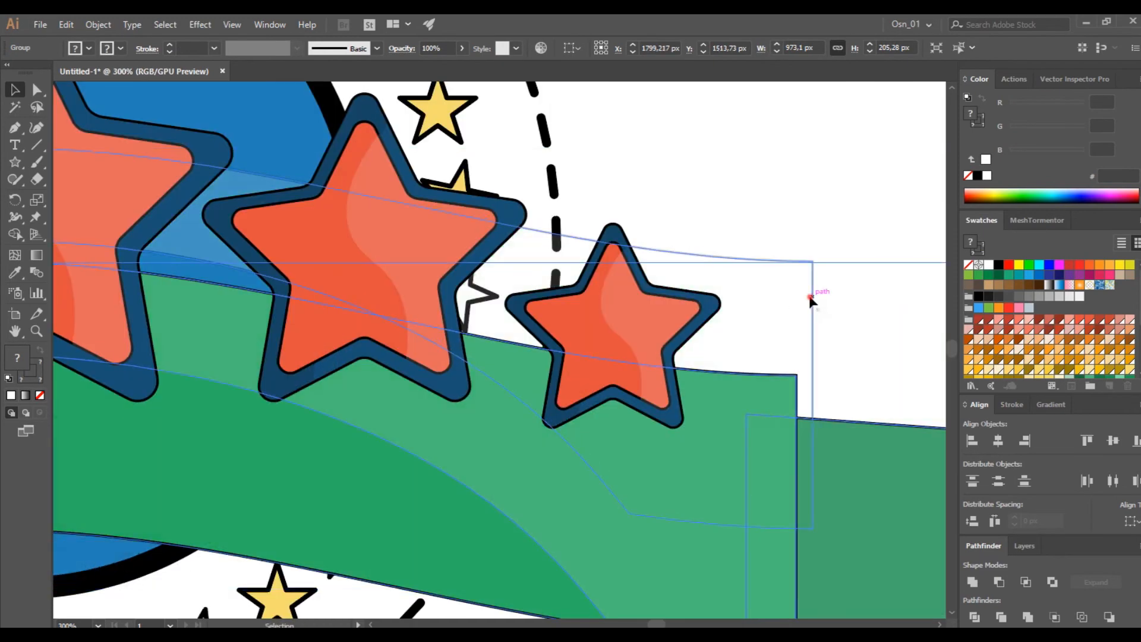
pyautogui.click(812, 298)
pyautogui.scroll(-3, 719, 411)
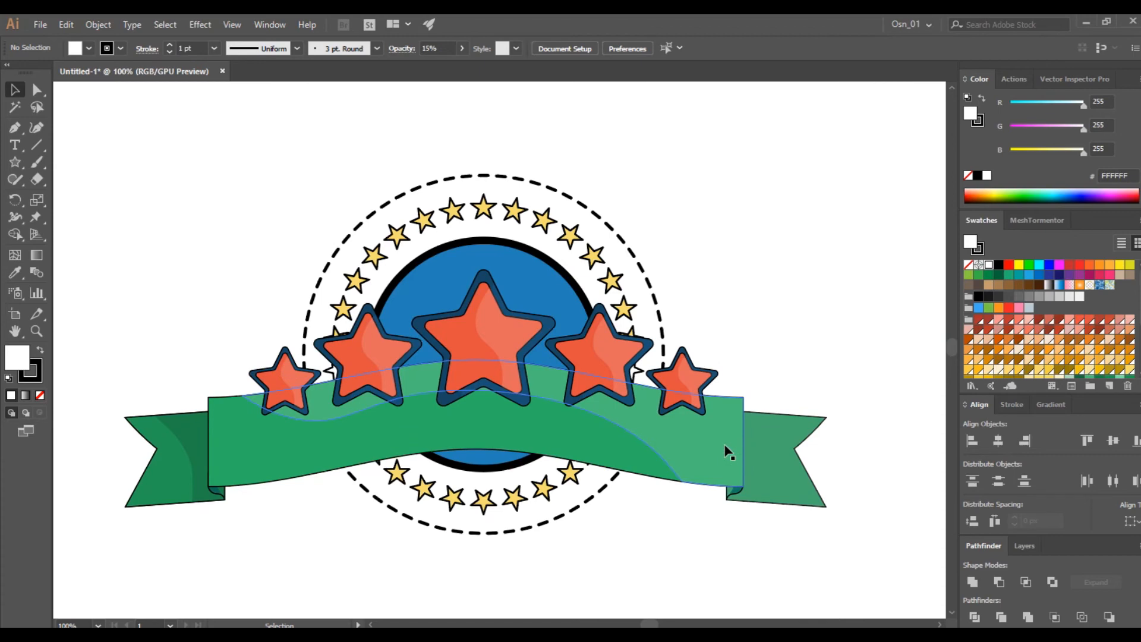
pyautogui.click(732, 408)
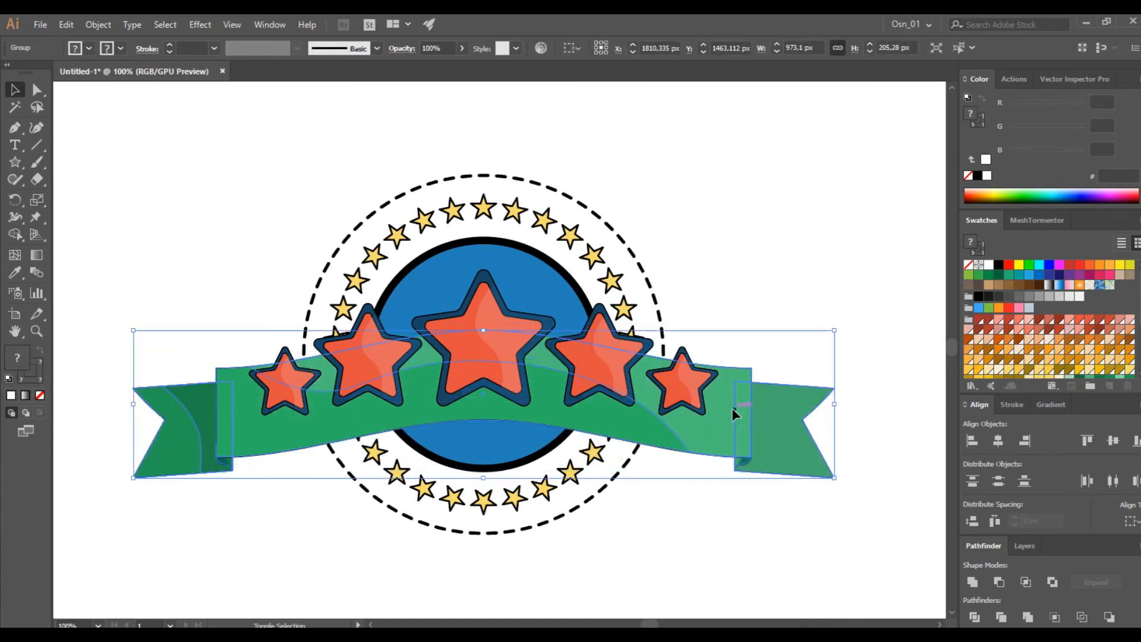
# Step: Isolate the small-star ring and delete the yellow stars overlapped by the ribbon and medium stars on both sides
pyautogui.doubleClick(591, 260)
pyautogui.click(340, 374)
pyautogui.press('Delete')
pyautogui.click(347, 405)
pyautogui.press('Delete')
pyautogui.click(337, 341)
pyautogui.press('Delete')
pyautogui.click(359, 431)
pyautogui.press('Delete')
pyautogui.click(611, 427)
pyautogui.press('Delete')
pyautogui.click(623, 398)
pyautogui.press('Delete')
pyautogui.click(631, 369)
pyautogui.press('Delete')
pyautogui.doubleClick(747, 298)
# Step: Select the ribbon together with all five large stars and nudge them 10 px down
pyautogui.click(617, 355)
pyautogui.click(747, 321)
pyautogui.moveTo(671, 490); pyautogui.dragTo(743, 410)
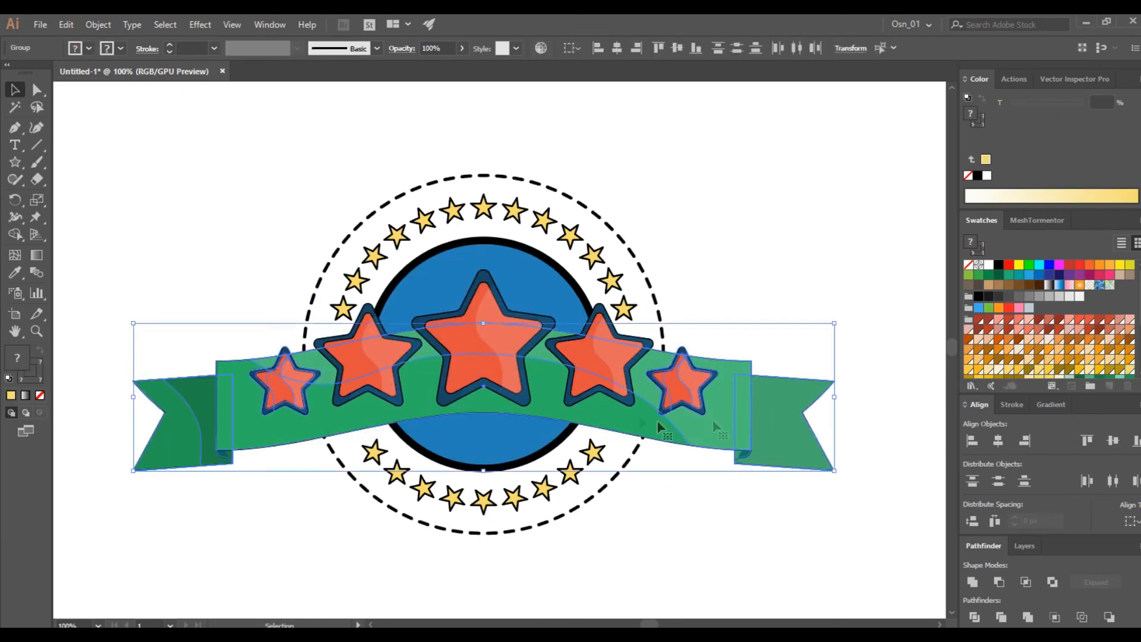
pyautogui.keyDown('shift'); pyautogui.click(610, 361); pyautogui.keyUp('shift')
pyautogui.keyDown('shift'); pyautogui.click(509, 346); pyautogui.keyUp('shift')
pyautogui.hotkey('shift', 'Down')
pyautogui.hotkey('shift', 'Down')
pyautogui.hotkey('shift', 'Up')
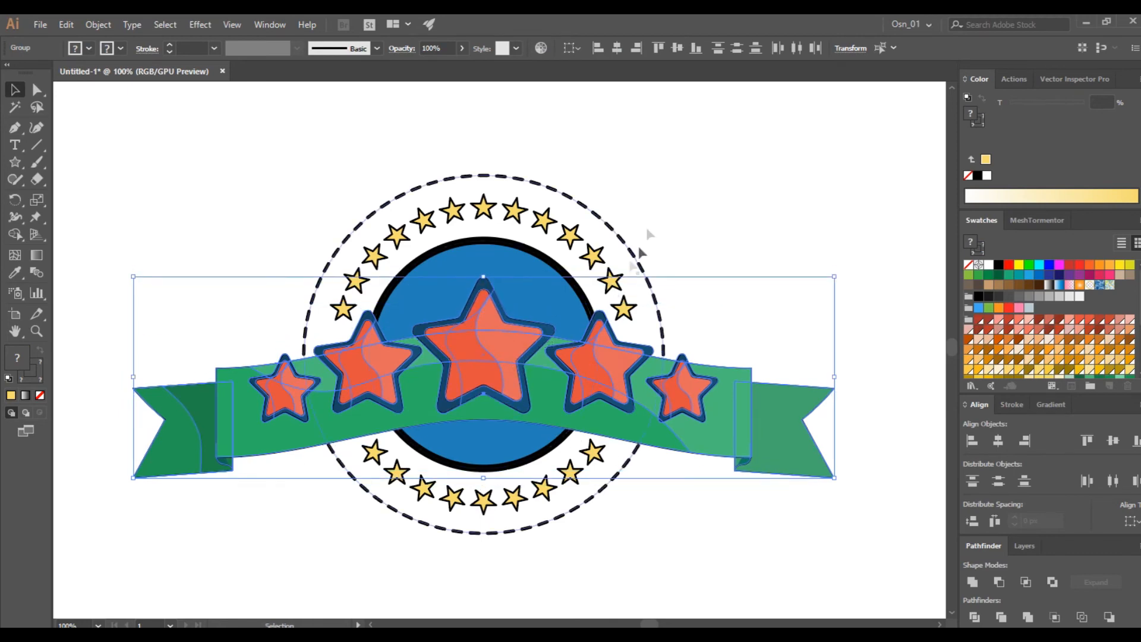
pyautogui.hotkey('ctrl', 'a')
pyautogui.scroll(-1, 621, 233)
pyautogui.click(241, 392)
# Step: Expand the blue circle's fill and stroke into separate shapes
pyautogui.click(458, 224)
pyautogui.scroll(2, 459, 229)
pyautogui.click(531, 270)
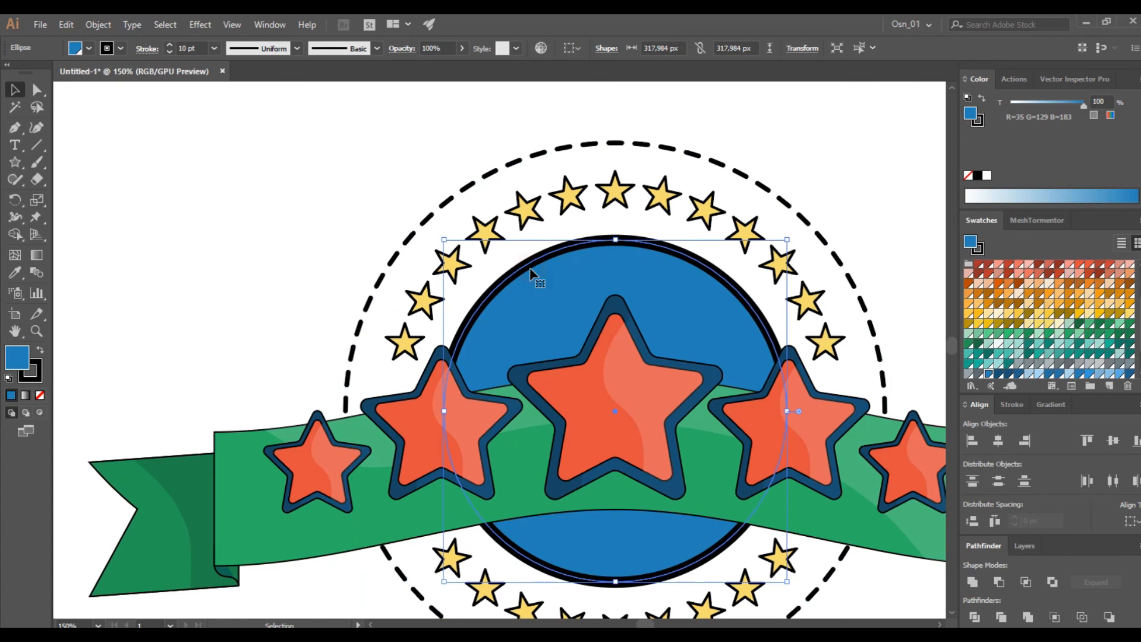
pyautogui.scroll(-1, 530, 270)
pyautogui.hscroll(1, 530, 270)
pyautogui.click(99, 24)
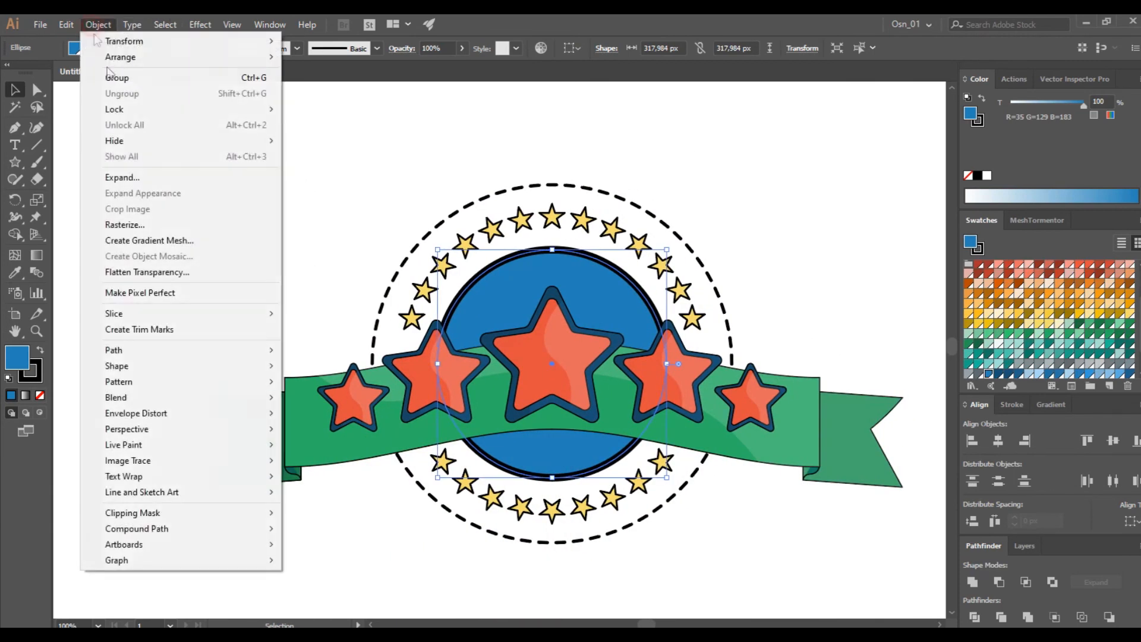
pyautogui.click(131, 178)
pyautogui.click(540, 408)
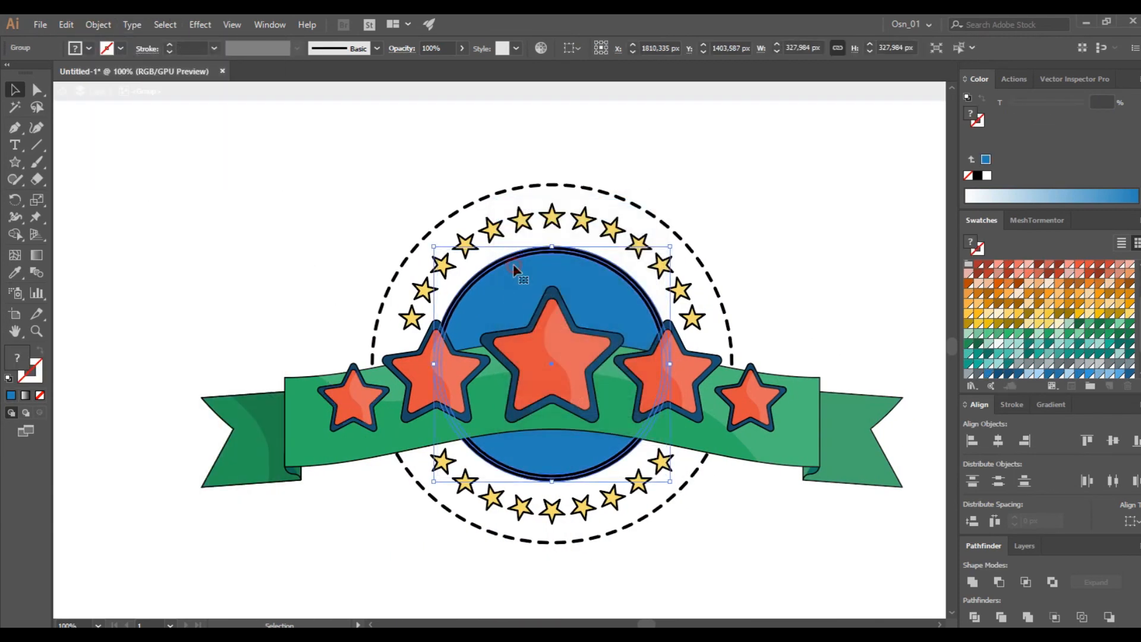
# Step: Isolate the expanded circle and recolour its black outer ring burnt orange (R=158 G=64 B=0)
pyautogui.doubleClick(514, 269)
pyautogui.click(1018, 343)
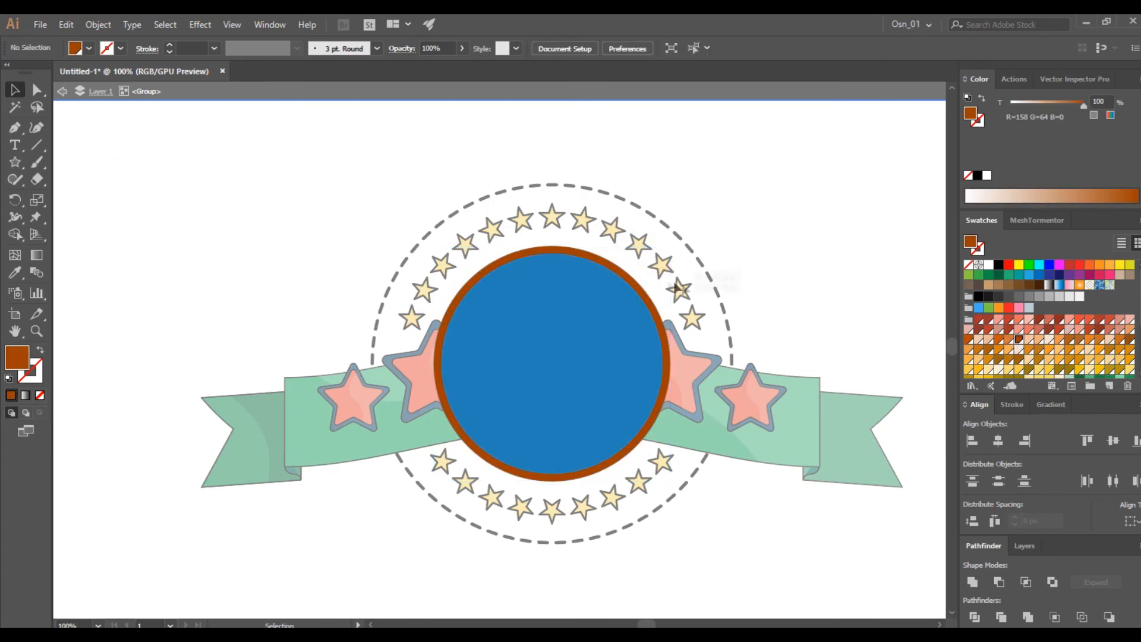
pyautogui.doubleClick(823, 245)
# Step: Select the dashed outer circle and expand its appearance
pyautogui.click(513, 191)
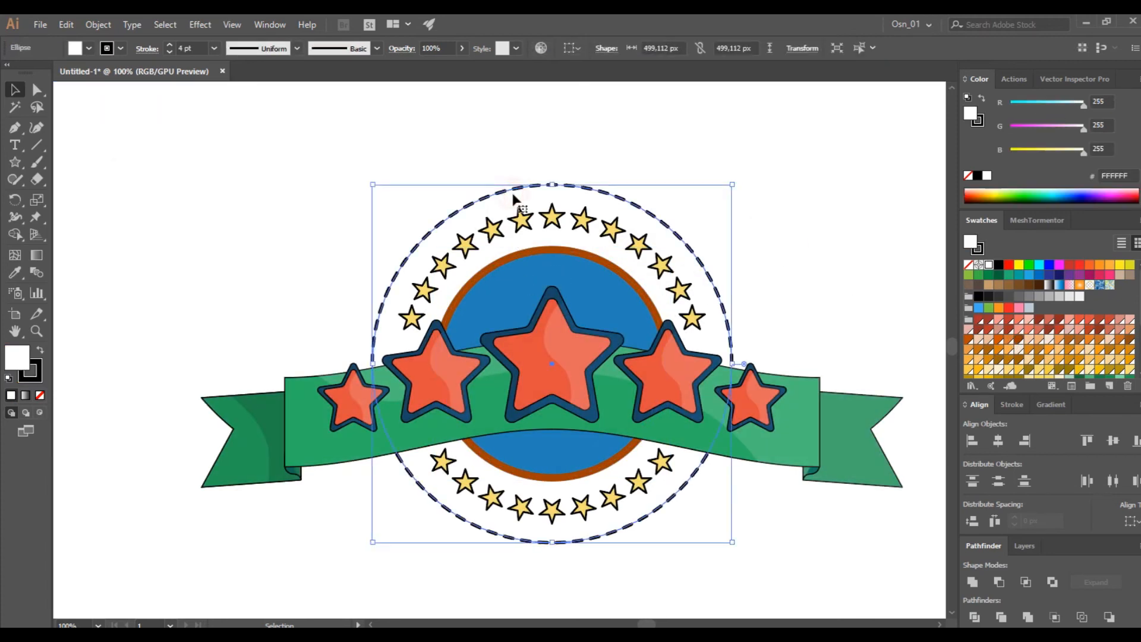
pyautogui.click(98, 24)
pyautogui.click(150, 198)
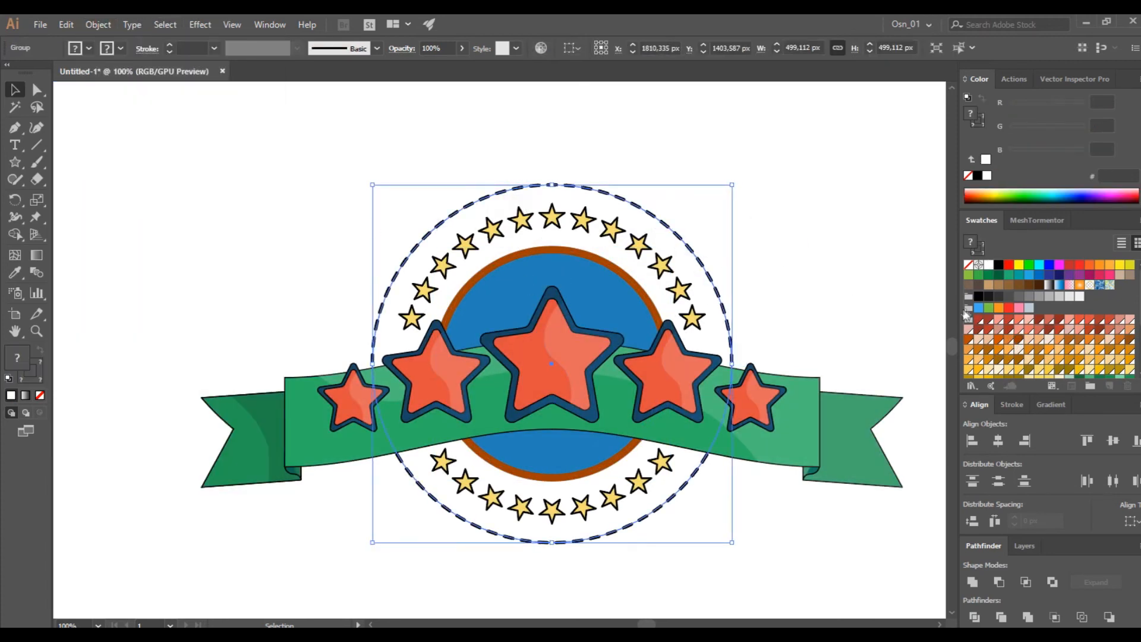
# Step: Isolate the dashed outer circle and convert its black dashed stroke into filled outline shapes
pyautogui.scroll(2, 499, 199)
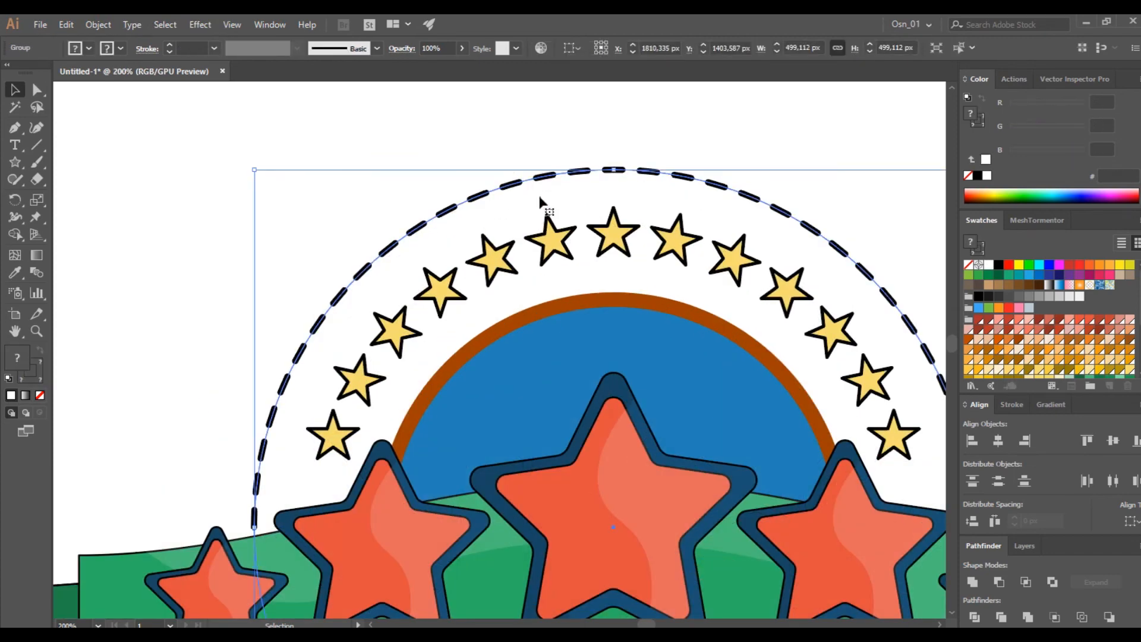
pyautogui.doubleClick(546, 177)
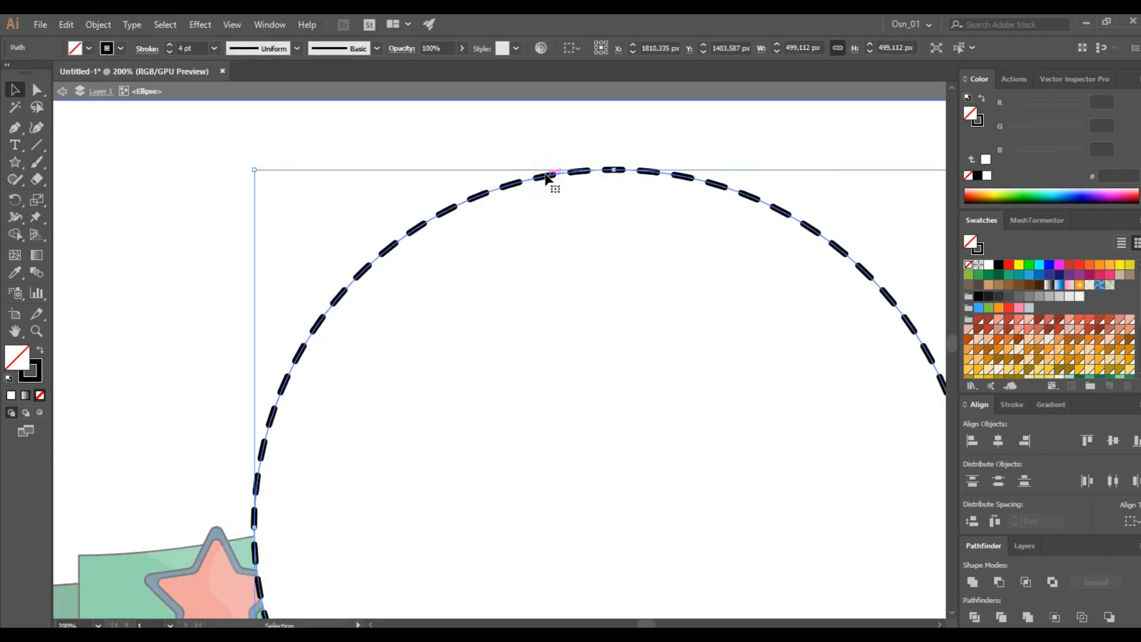
pyautogui.click(31, 371)
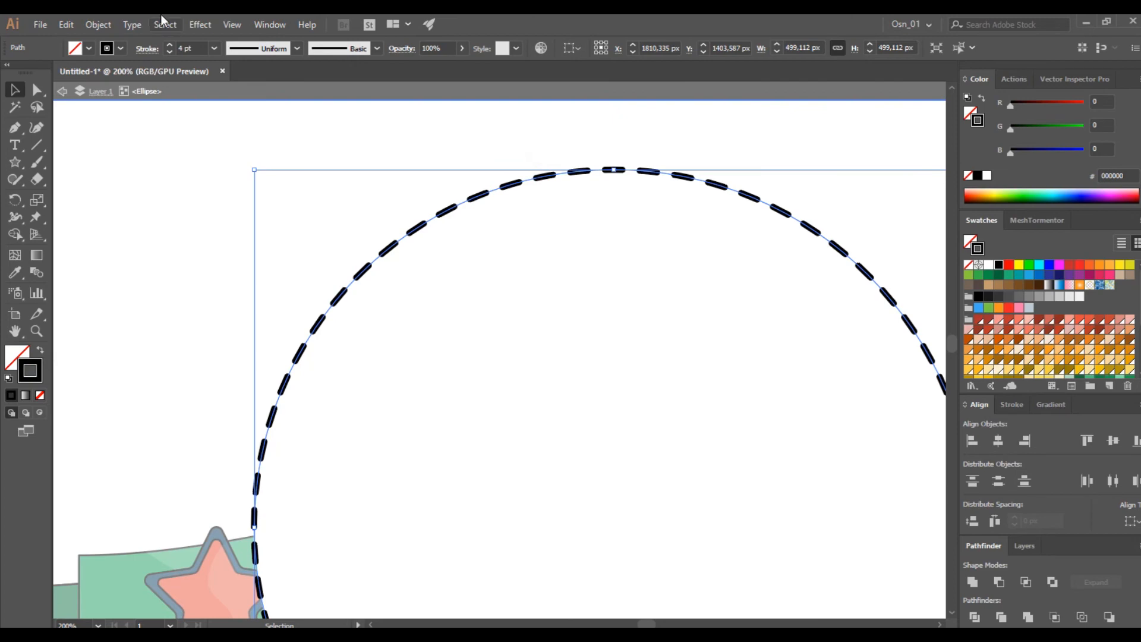
pyautogui.click(98, 25)
pyautogui.click(142, 180)
pyautogui.click(549, 411)
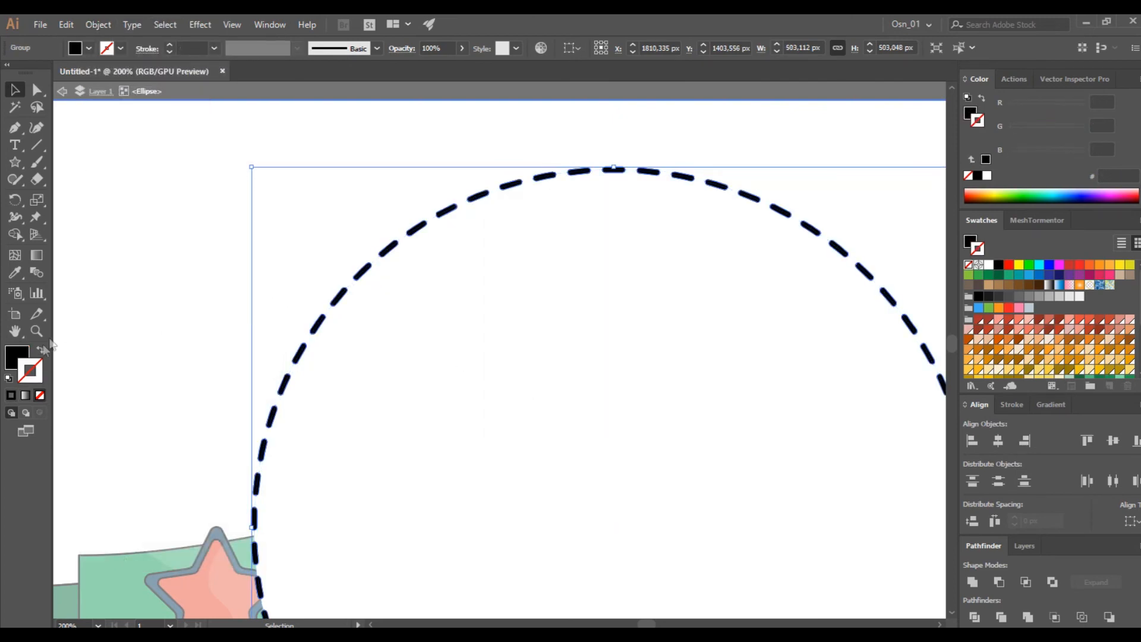
# Step: Recolour the outlined dashes of the outer circle dark blue (R=34 G=97 B=139) and leave isolation
pyautogui.scroll(-5, 1087, 365)
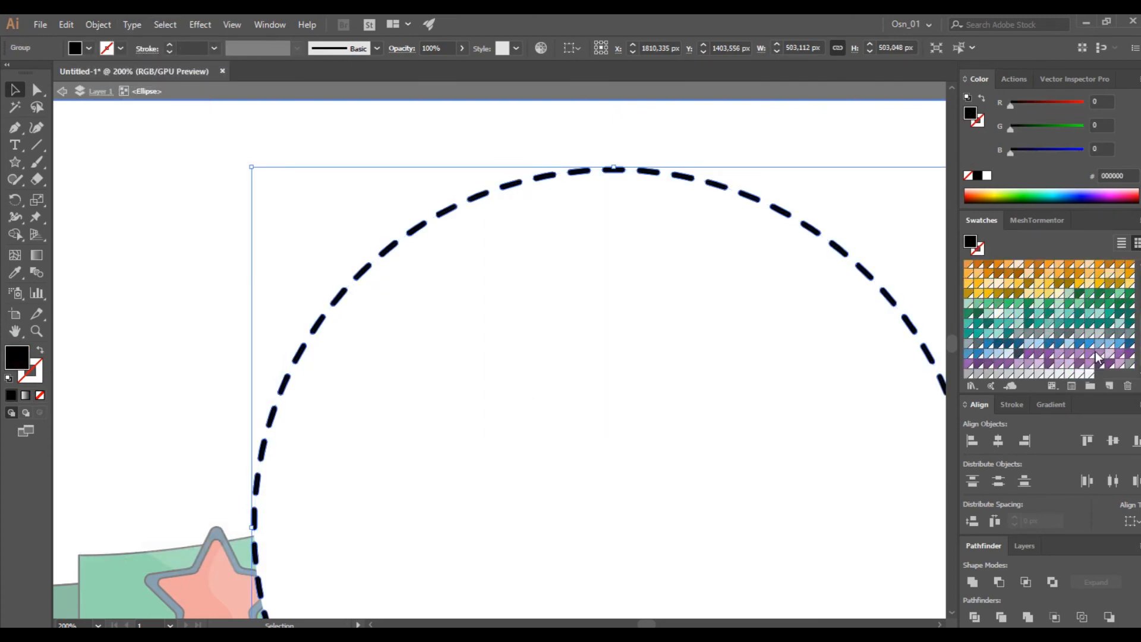
pyautogui.click(1129, 340)
pyautogui.doubleClick(880, 186)
# Step: Remove the black strokes from all the badge artwork, including the ribbon and the large and small stars
pyautogui.scroll(-3, 785, 251)
pyautogui.hscroll(8, 810, 309)
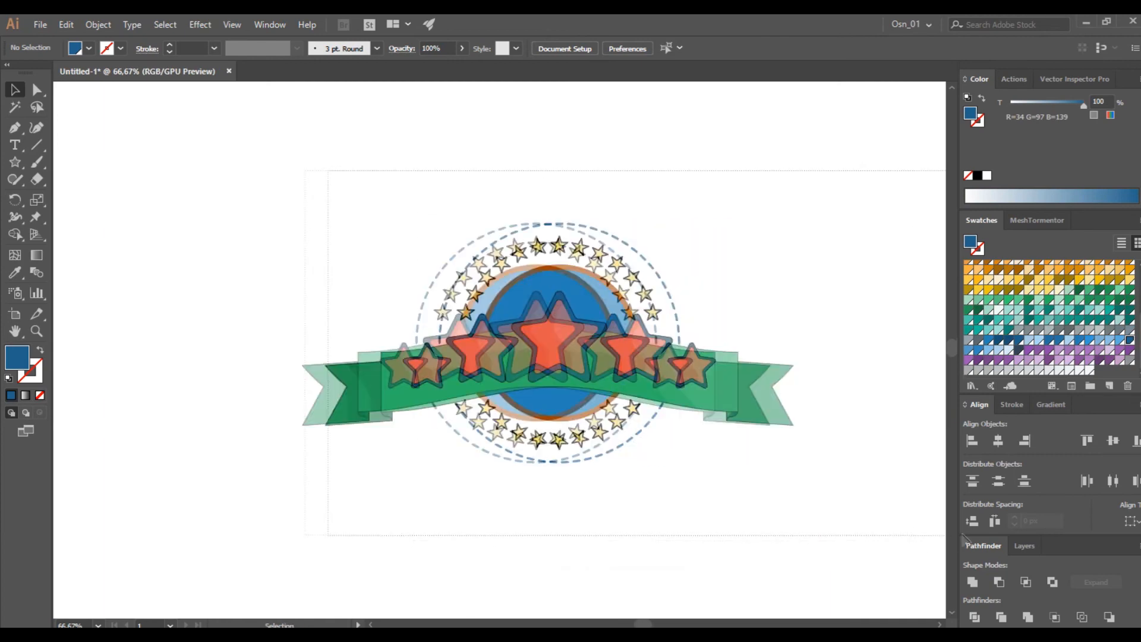
pyautogui.click(136, 345)
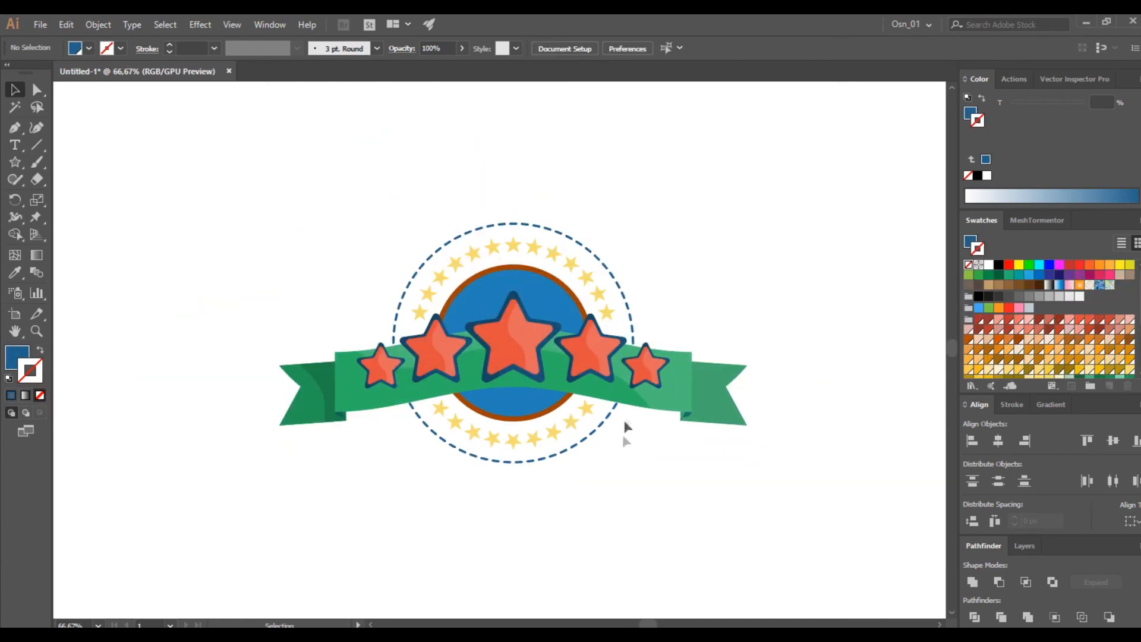
# Step: Isolate the circular emblem behind the stars and delete its burnt orange outer ring
pyautogui.doubleClick(536, 290)
pyautogui.click(541, 280)
pyautogui.press('Delete')
pyautogui.doubleClick(725, 245)
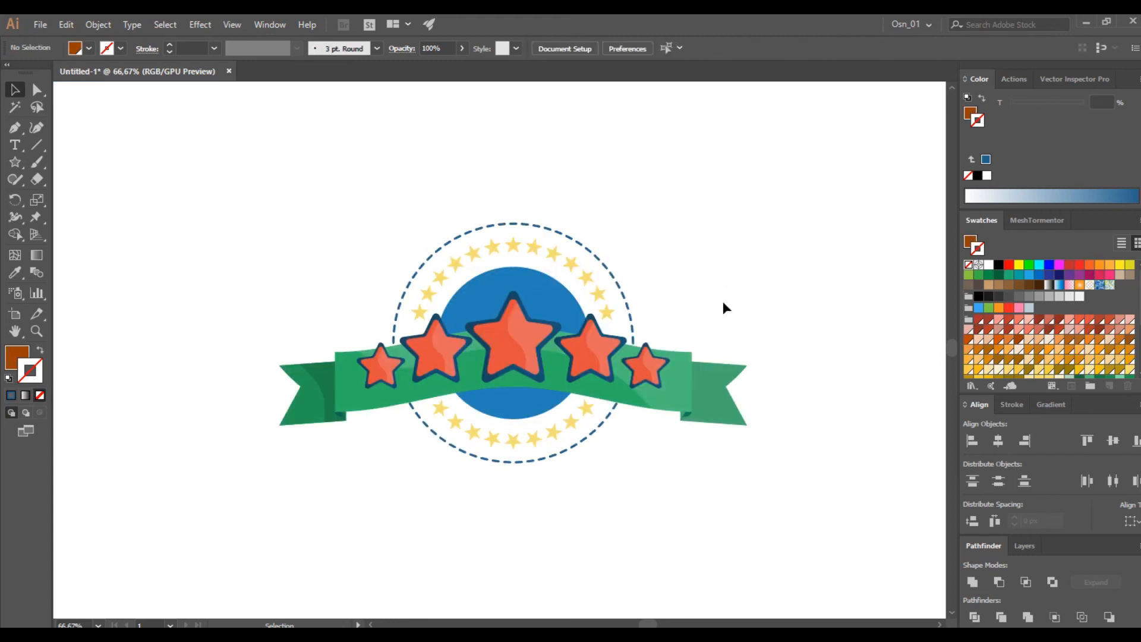
# Step: Duplicate the blue circle in place, shrink the copy about its centre to about 173 px and fill it yellow (R=252 G=203 B=75)
pyautogui.click(548, 305)
pyautogui.hotkey('ctrl', 'c')
pyautogui.hotkey('ctrl', 'f')
pyautogui.moveTo(588, 267); pyautogui.dragTo(555, 302)
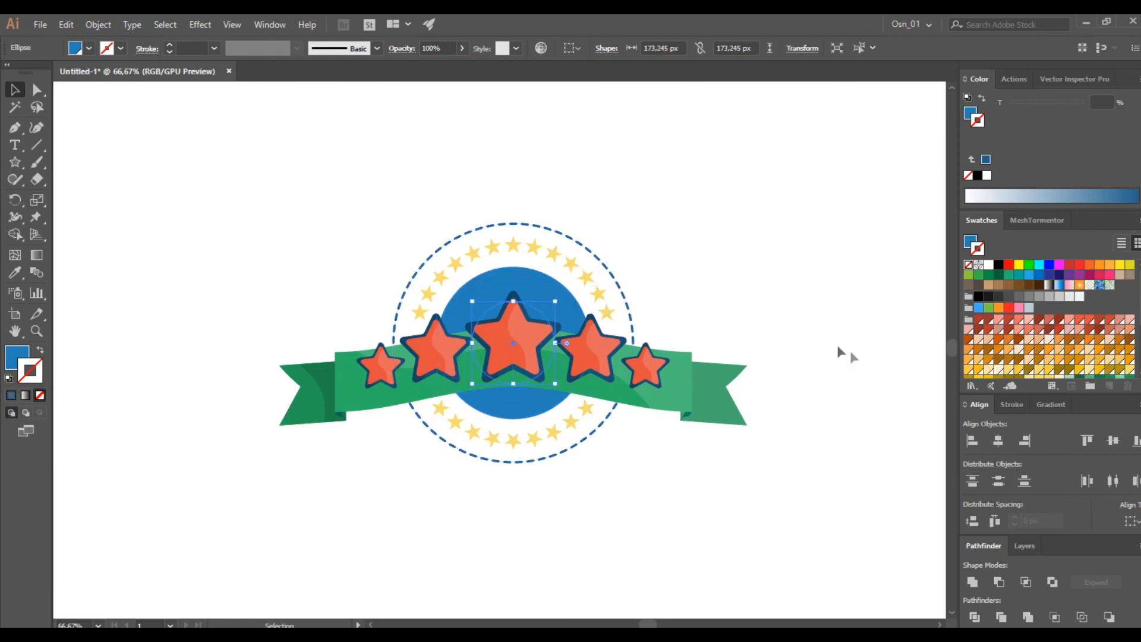
pyautogui.click(968, 370)
pyautogui.click(173, 315)
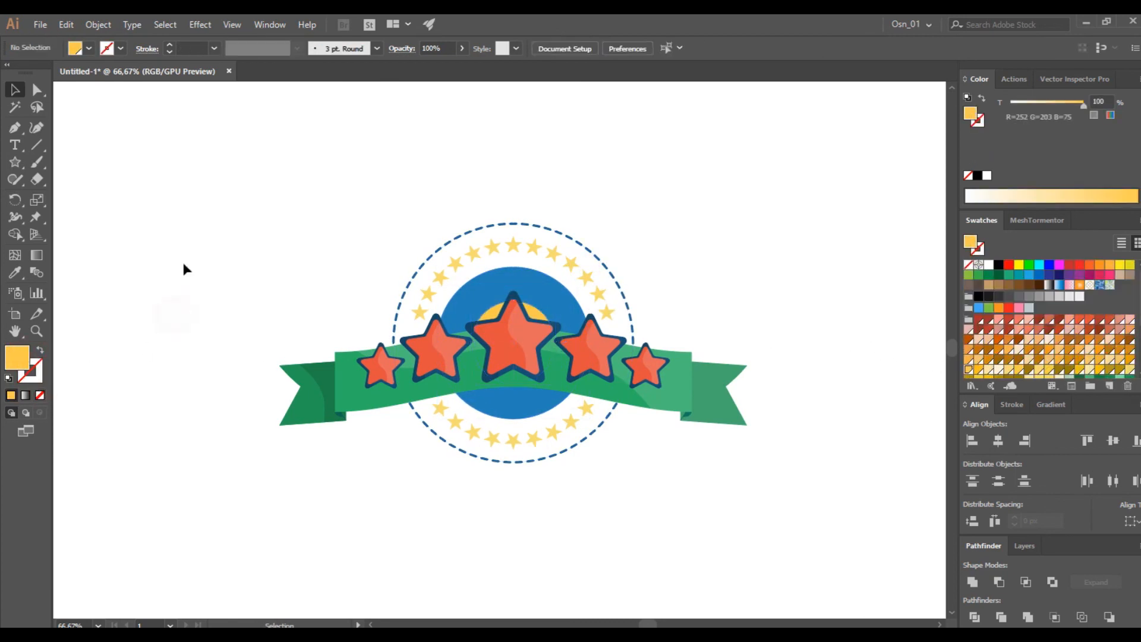
# Step: Enlarge the yellow circle about its centre so only a blue ring is left around it
pyautogui.click(533, 311)
pyautogui.moveTo(547, 309); pyautogui.dragTo(574, 282)
pyautogui.click(687, 265)
# Step: Group the whole badge, scale it proportionally to about 1387 × 717 px and shift it slightly down and to the left
pyautogui.scroll(-1, 731, 253)
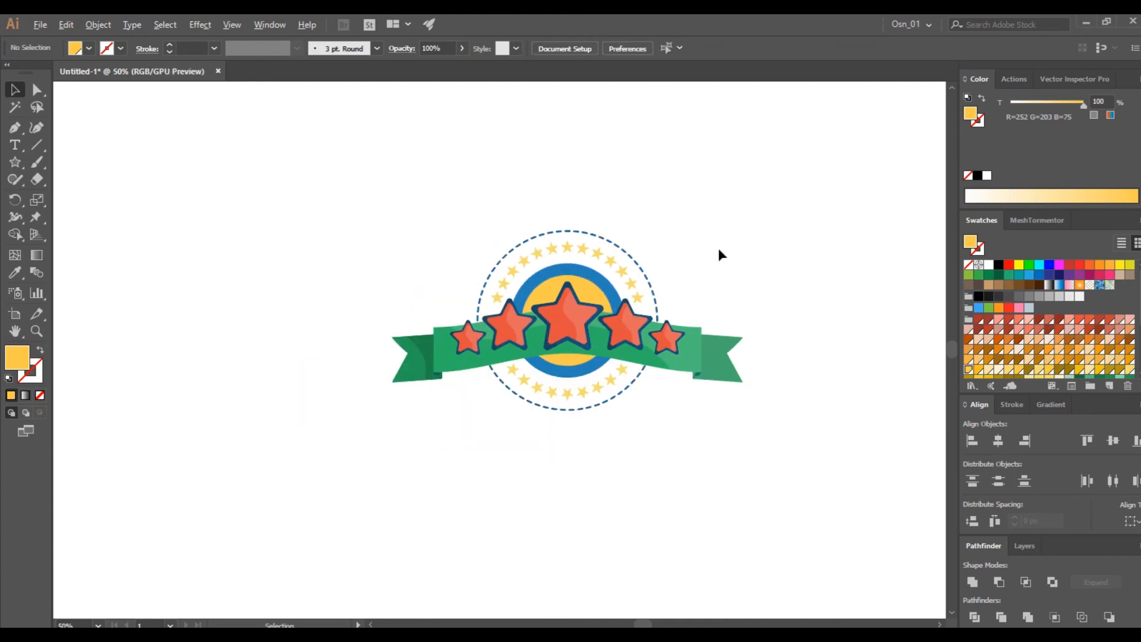
pyautogui.moveTo(319, 186); pyautogui.dragTo(770, 452)
pyautogui.hotkey('ctrl', 'g')
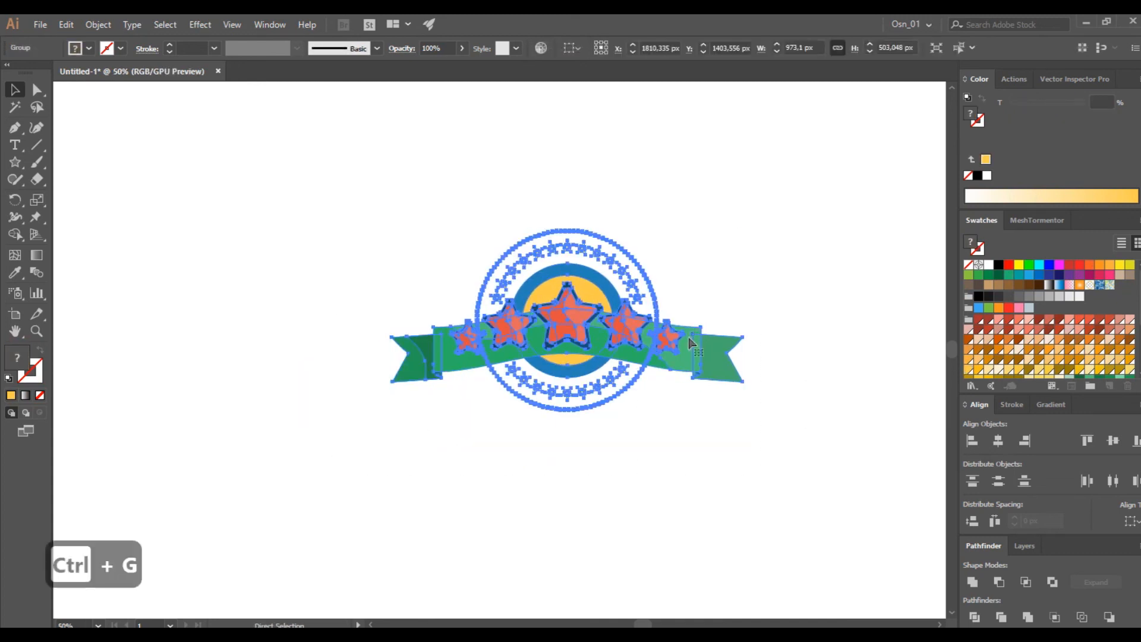
pyautogui.moveTo(743, 410); pyautogui.dragTo(892, 486)
pyautogui.moveTo(680, 438); pyautogui.dragTo(663, 464)
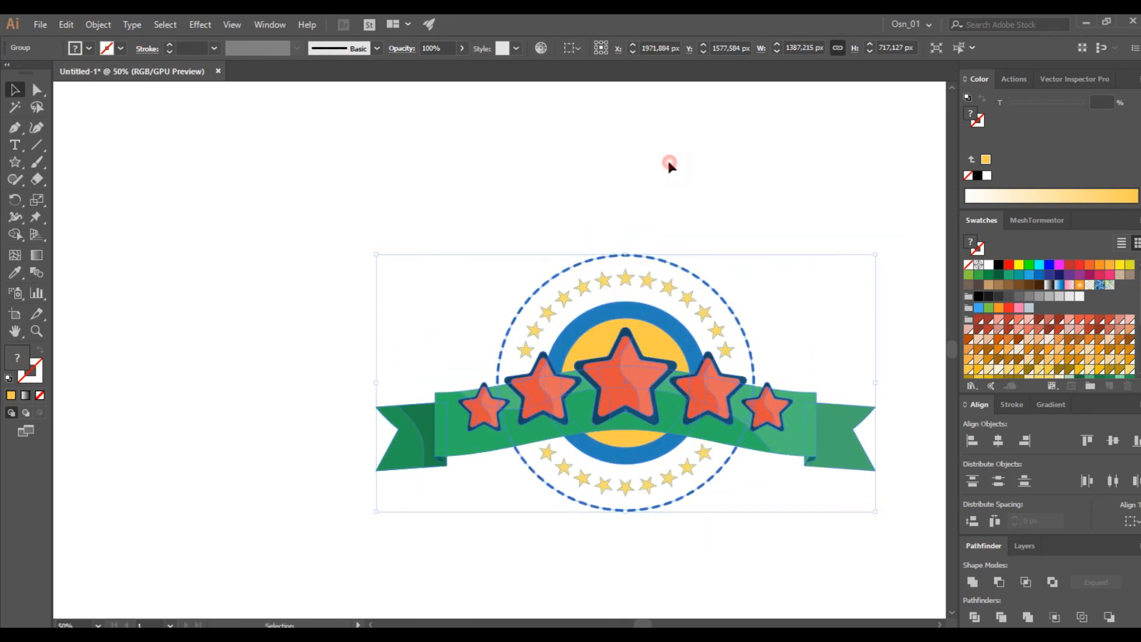
pyautogui.click(669, 162)
pyautogui.hotkey('ctrl', '=')
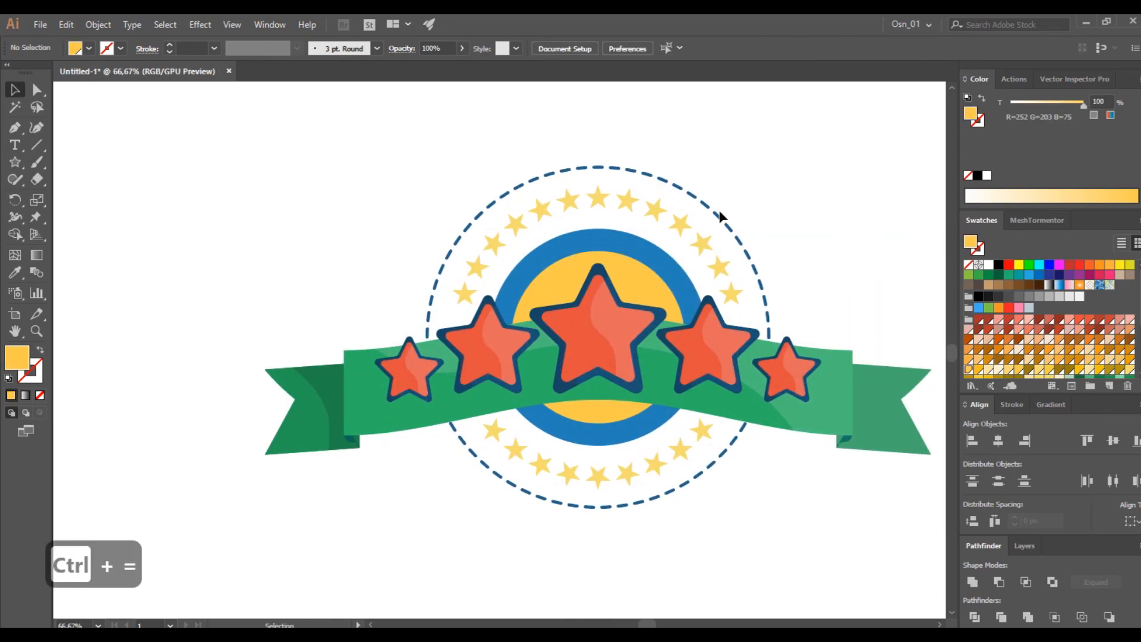